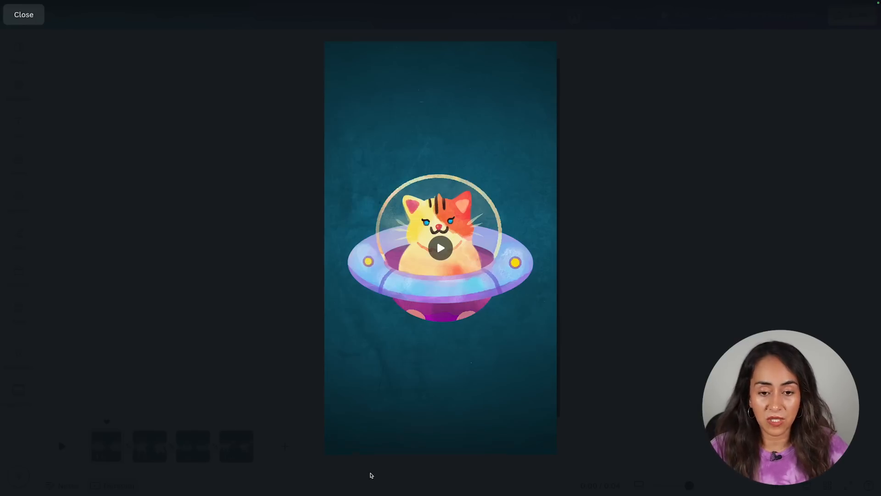
Preview the finished animated video, pausing and scrubbing through its timeline.
left_click(342, 421)
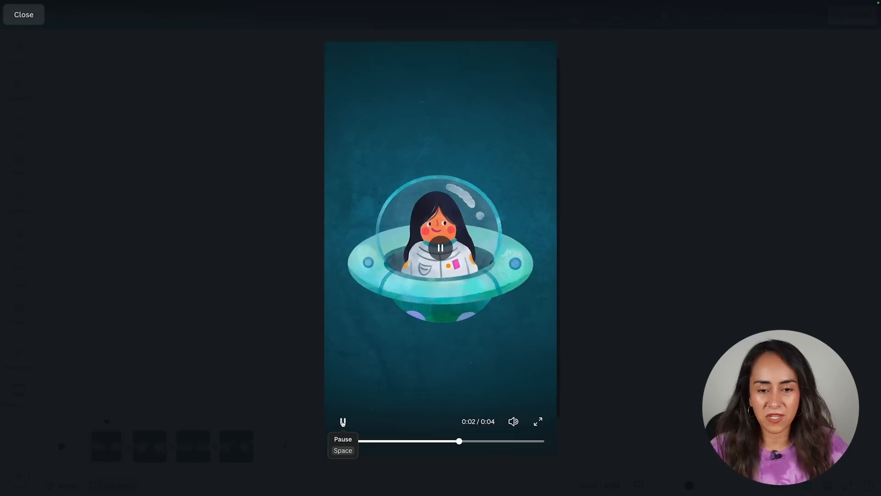
left_click(342, 421)
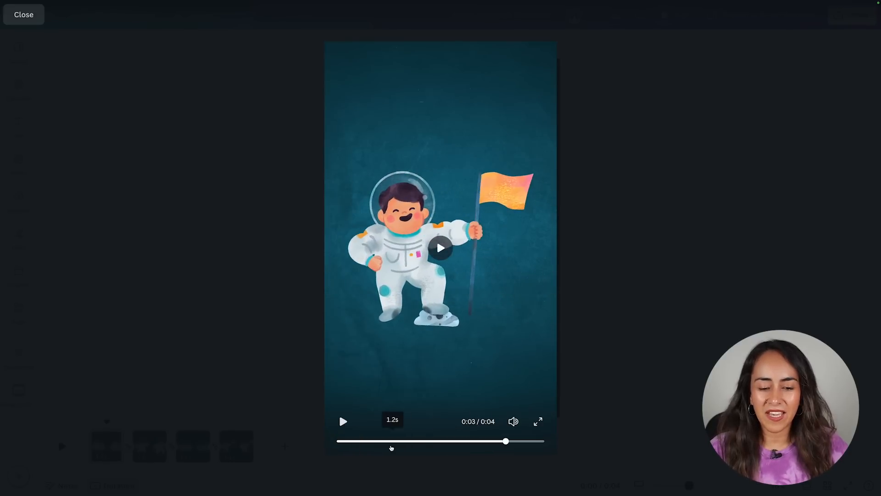
left_click_drag(391, 447, 507, 456)
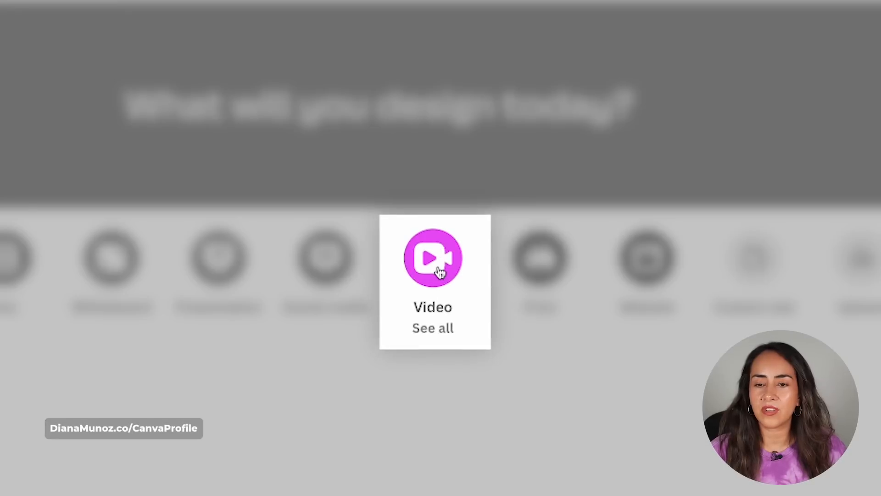
Create a new Mobile Video design at 1080 × 1920 px.
left_click(439, 272)
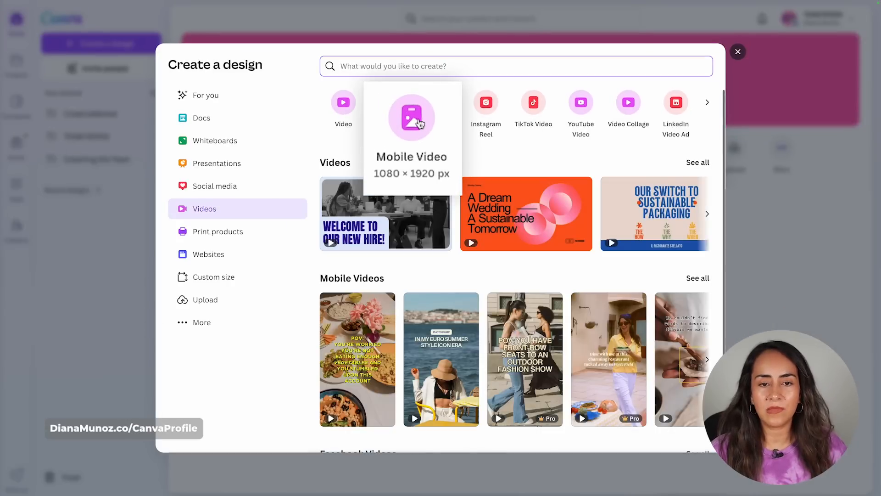
left_click(419, 123)
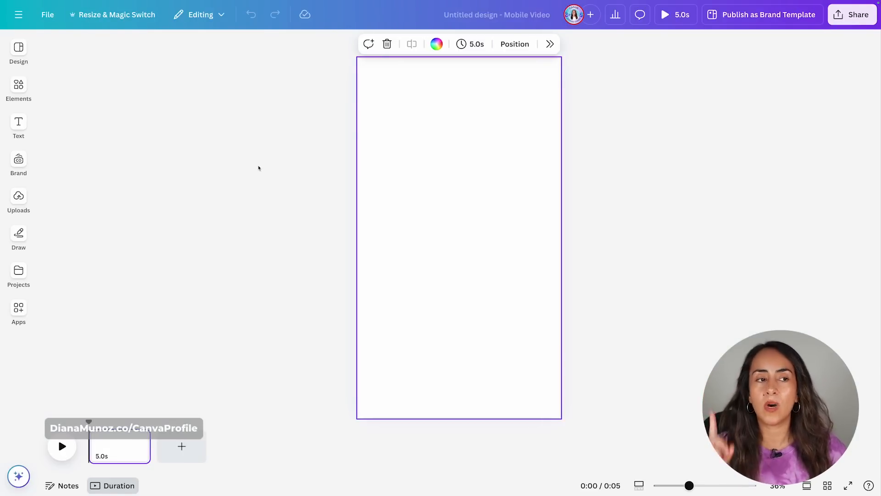
Open the graphics set containing the cat-in-UFO sticker and add the cat-in-UFO graphic to the page.
left_click(18, 87)
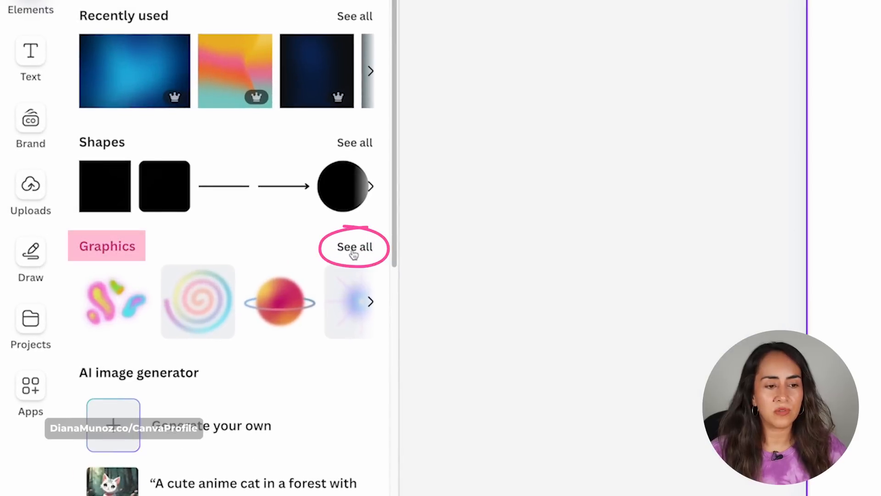
left_click(248, 235)
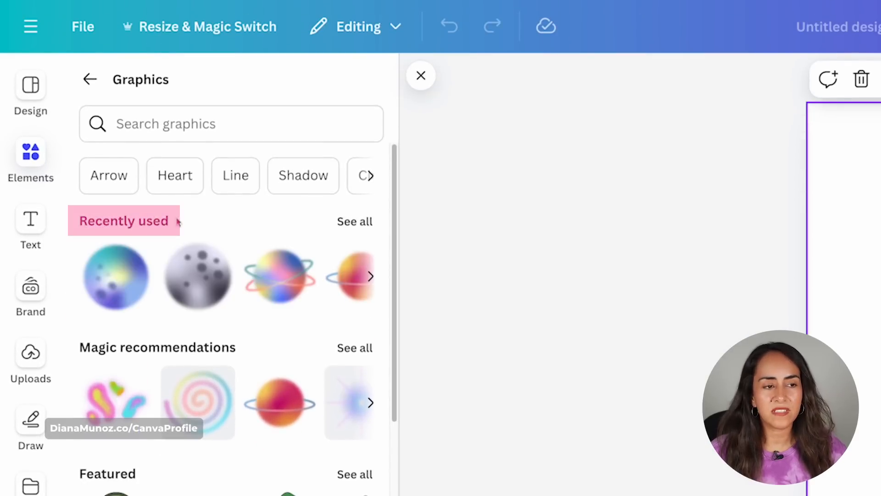
left_click(353, 222)
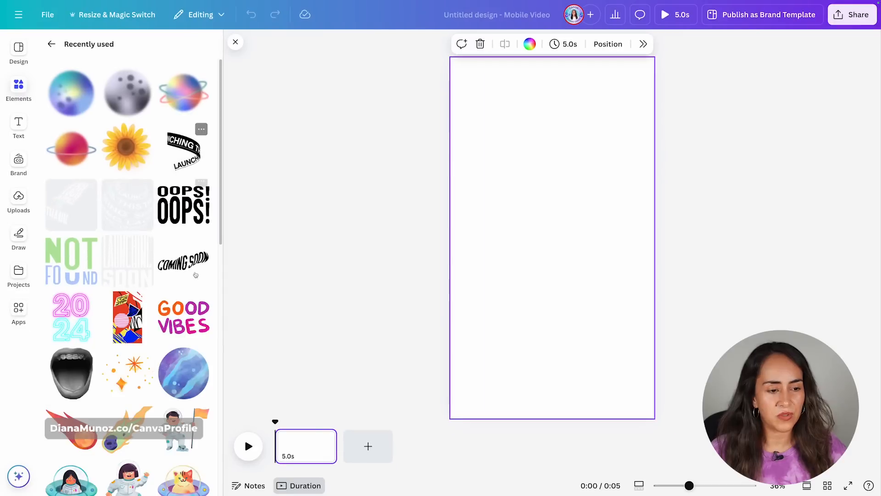
scroll(195, 274, "down", 6)
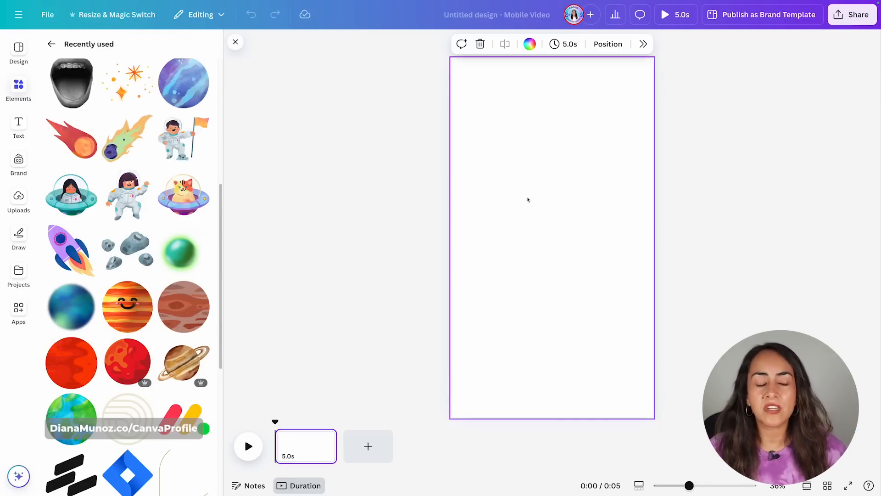
left_click(314, 129)
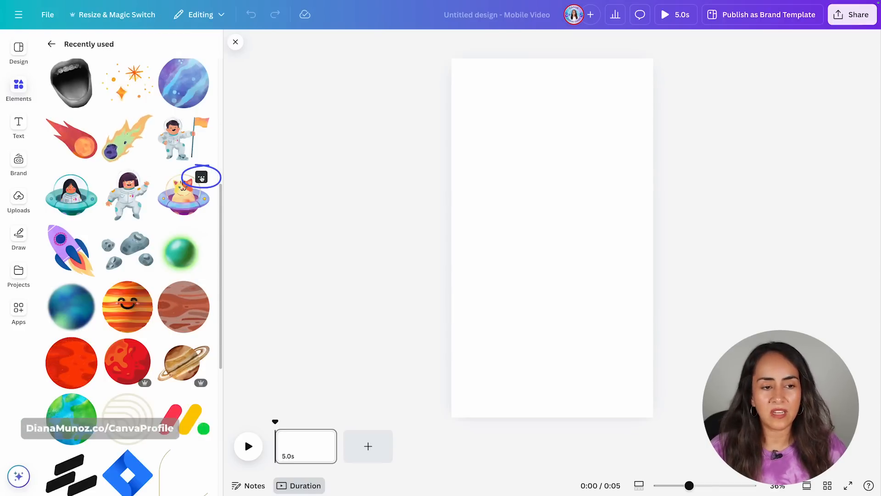
left_click(201, 177)
left_click(264, 424)
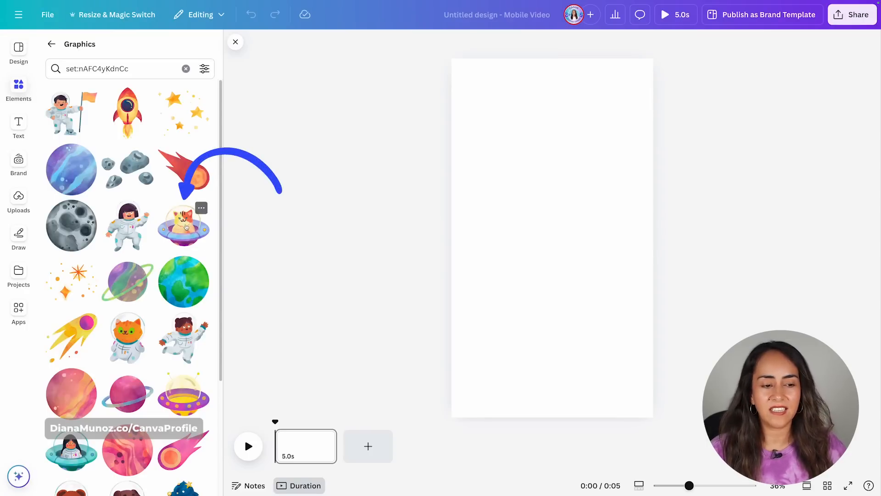
left_click(186, 227)
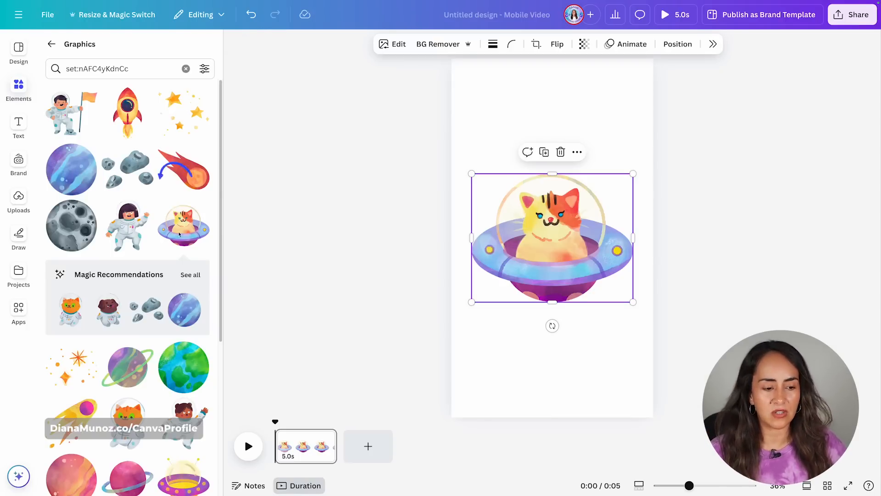
Add the girl astronaut graphic from the same set, tilted and placed just off the page's right edge.
left_click(135, 225)
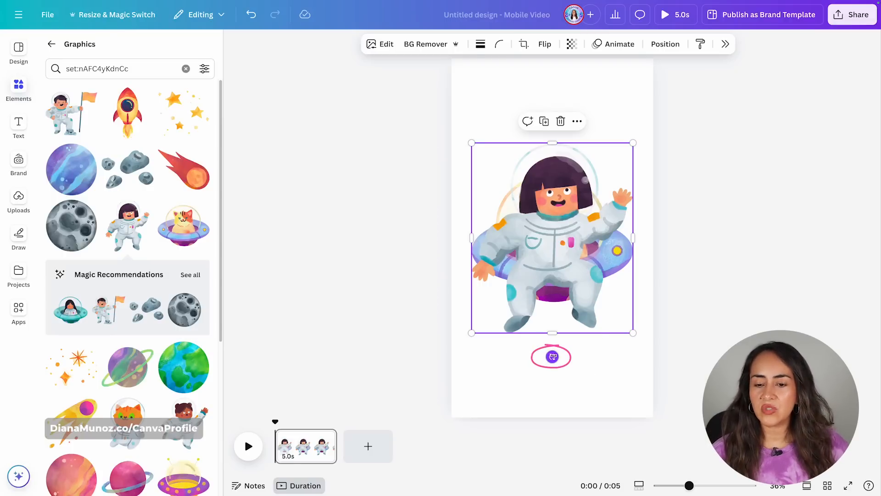
left_click_drag(552, 356, 419, 372)
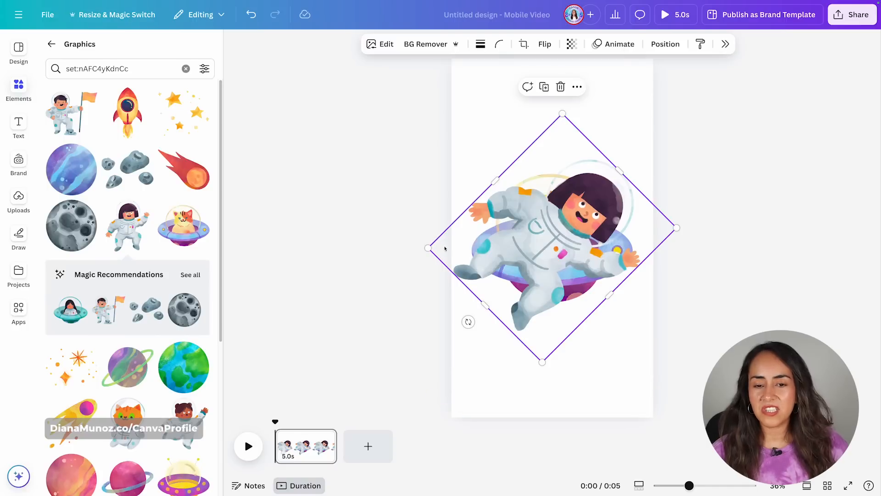
left_click_drag(480, 263, 651, 262)
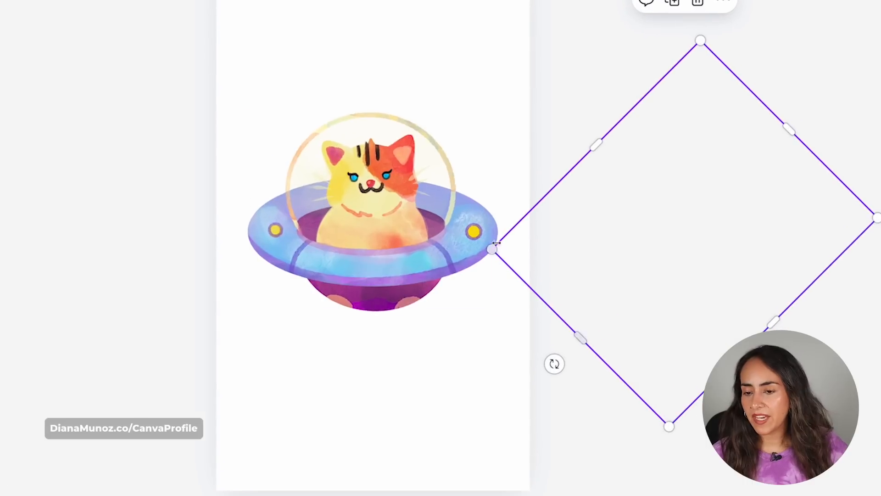
left_click_drag(545, 254, 523, 227)
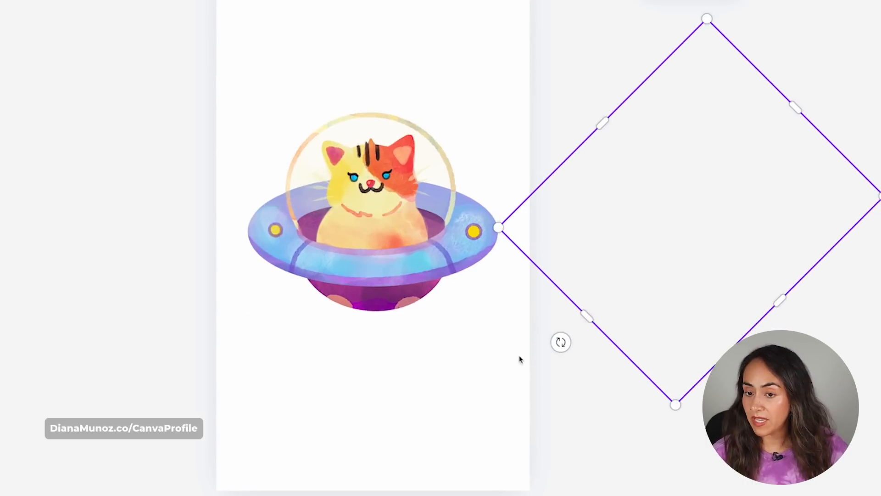
left_click(502, 377)
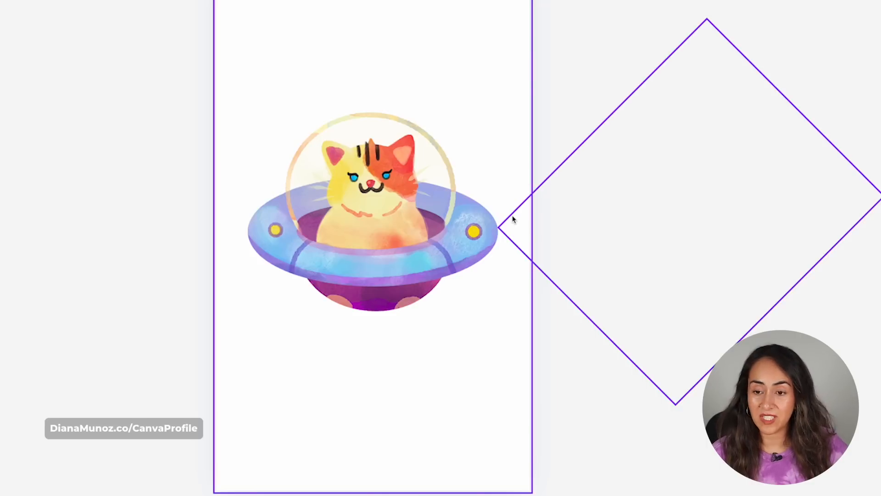
left_click_drag(515, 242, 482, 241)
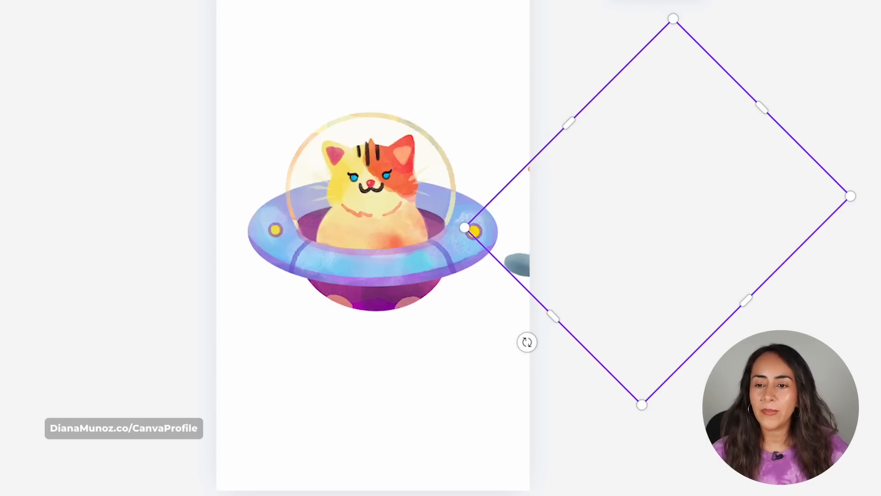
key("ctrl+z")
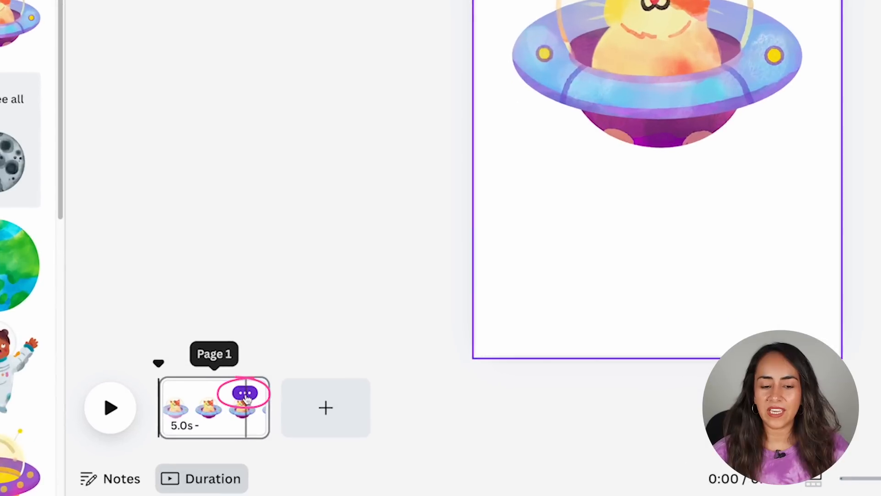
Duplicate the first page.
left_click(245, 393)
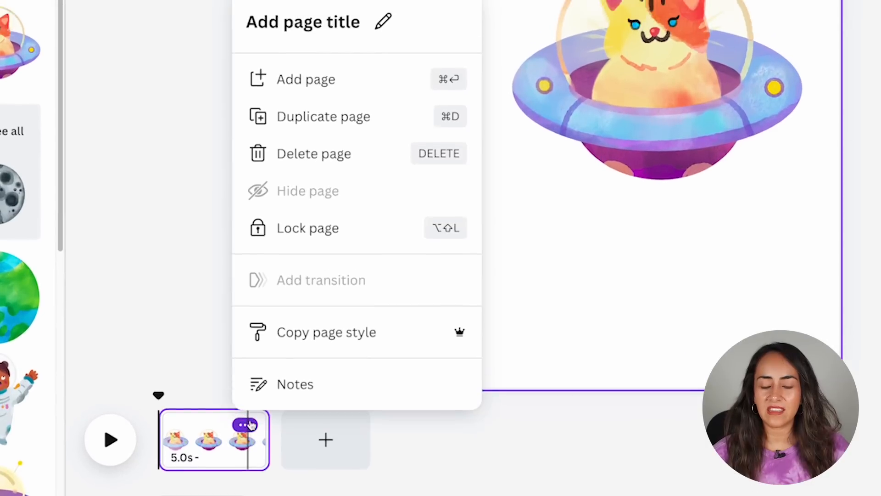
left_click(321, 136)
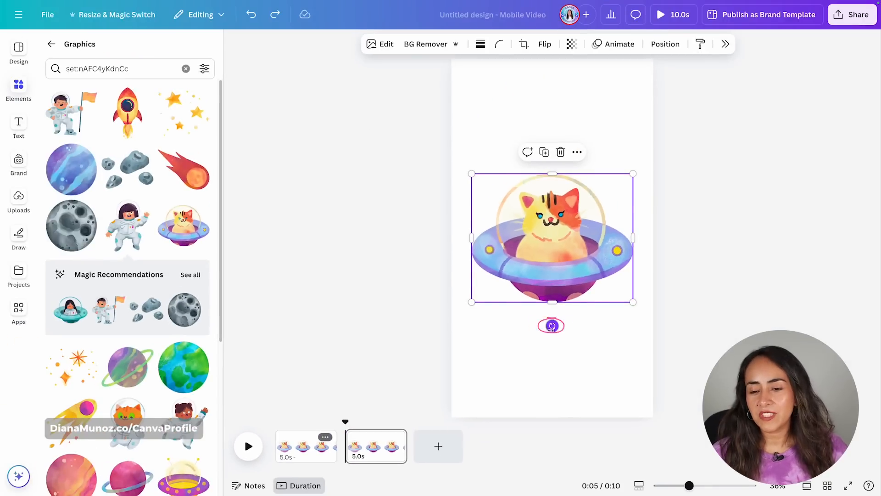
On the second page, rotate the cat-in-UFO graphic and move it off the page's left edge.
left_click_drag(551, 326, 632, 323)
left_click_drag(642, 172, 664, 362)
left_click_drag(651, 244, 471, 241)
left_click(519, 406)
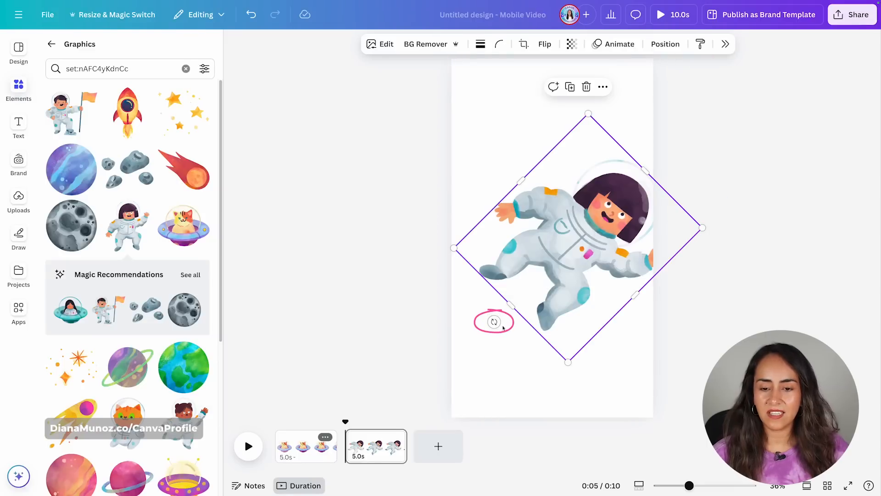
Rotate the girl astronaut back upright and centre it on the second page.
left_click_drag(494, 322, 602, 371)
left_click_drag(605, 244, 579, 244)
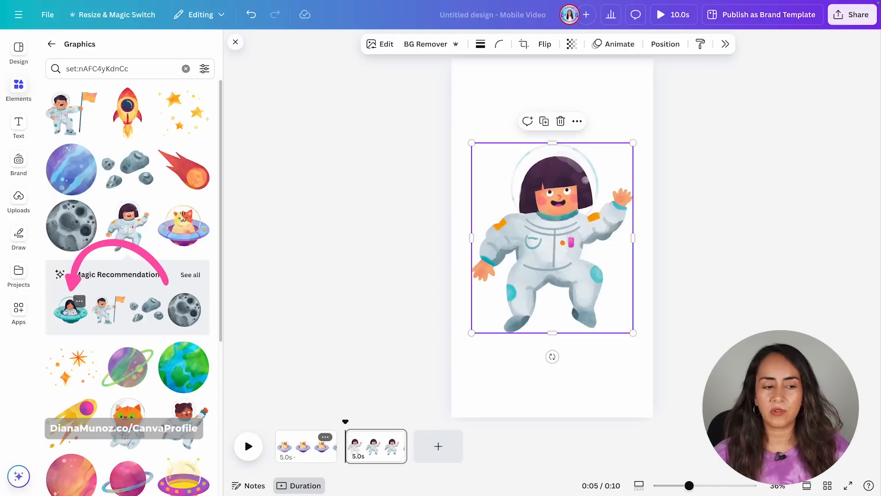
Add the girl-in-UFO graphic, tilted and placed just off the second page's right edge.
left_click(68, 311)
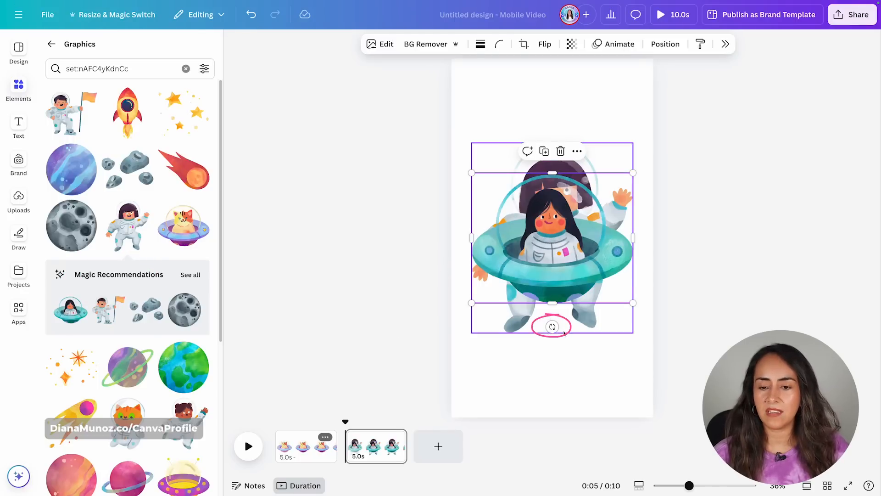
left_click_drag(551, 326, 446, 351)
left_click_drag(458, 229, 636, 237)
Duplicate the second page.
mouse_move(386, 438)
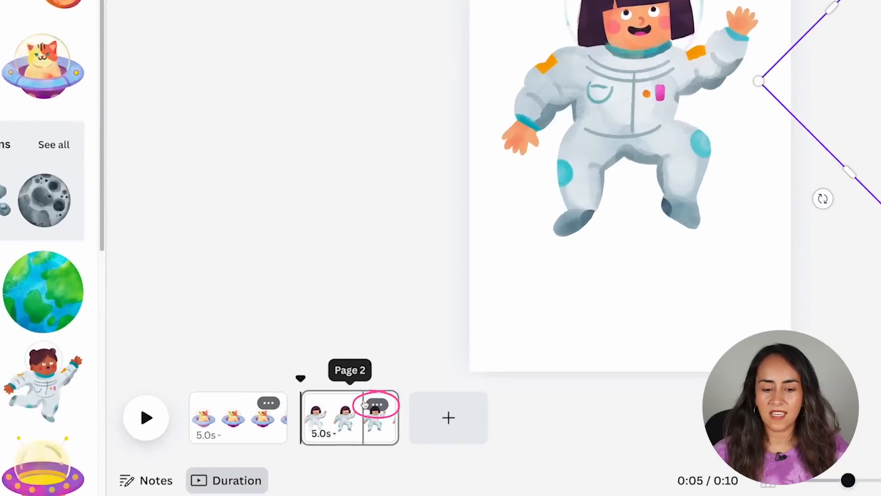
left_click(364, 403)
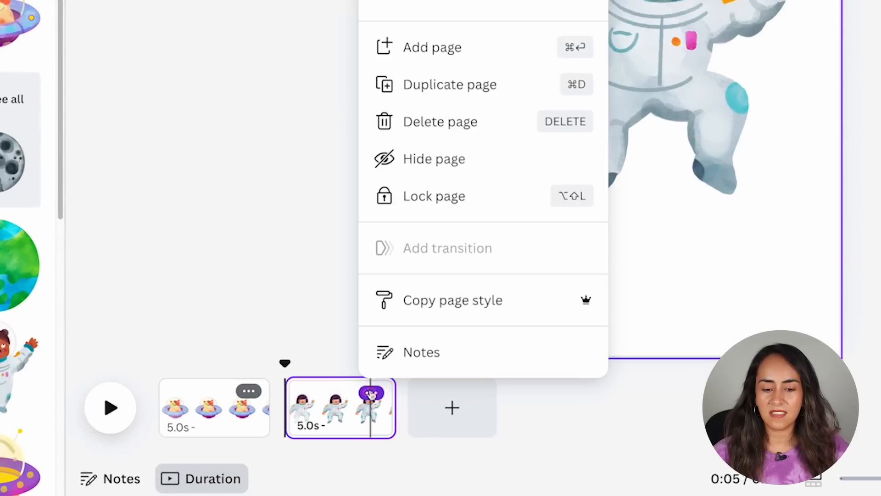
left_click(442, 80)
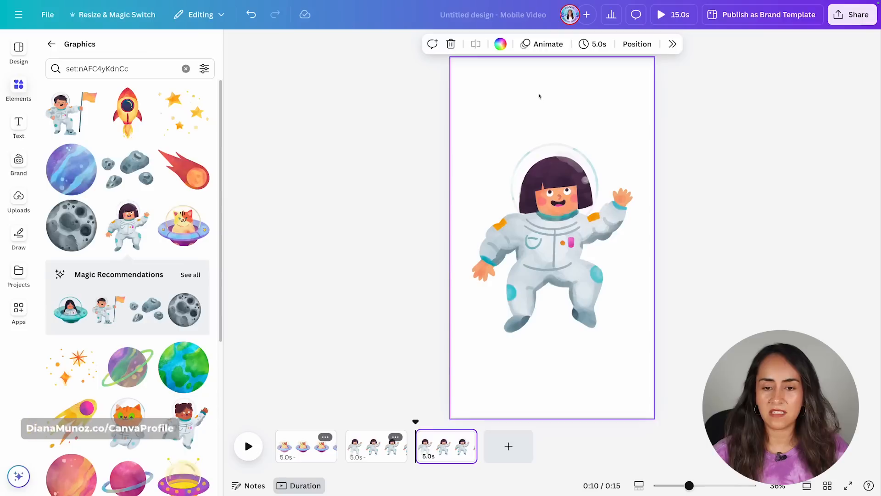
On the third page, shift the astronaut and girl-in-UFO together so the astronaut sits tilted off the left edge.
left_click_drag(539, 95, 660, 401)
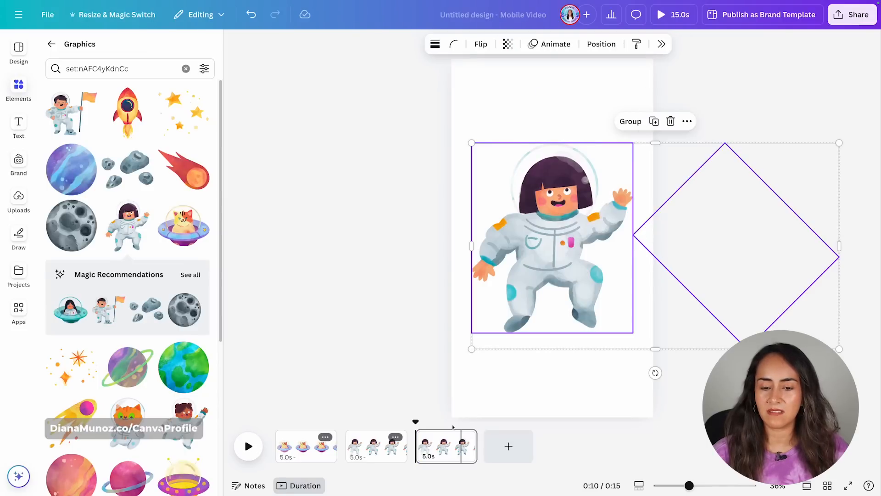
left_click_drag(644, 234, 468, 238)
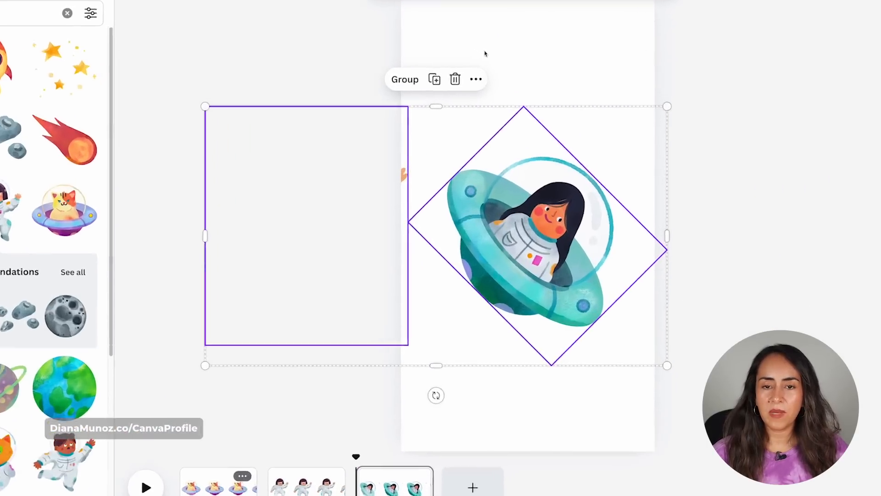
left_click(519, 100)
left_click(454, 204)
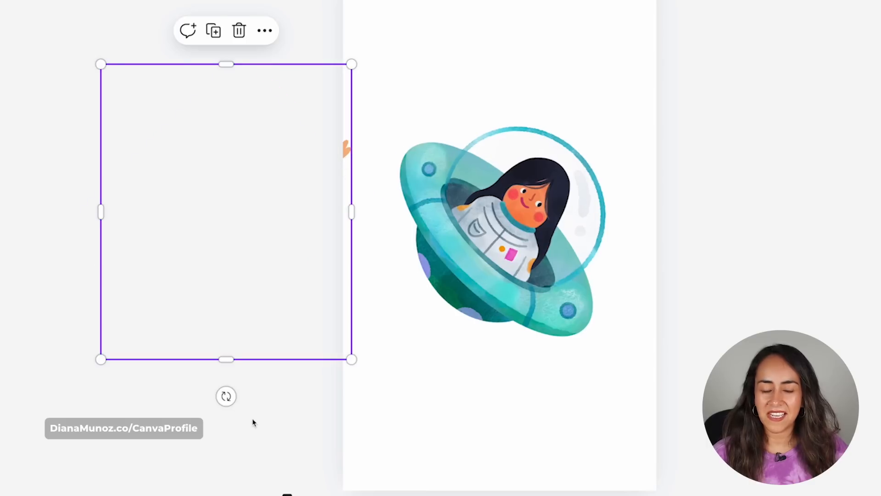
left_click_drag(226, 396, 342, 405)
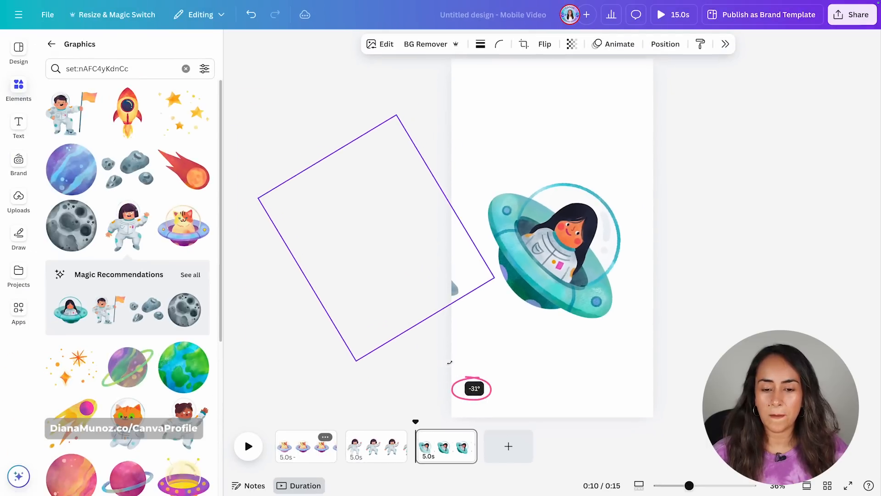
left_click_drag(450, 362, 482, 345)
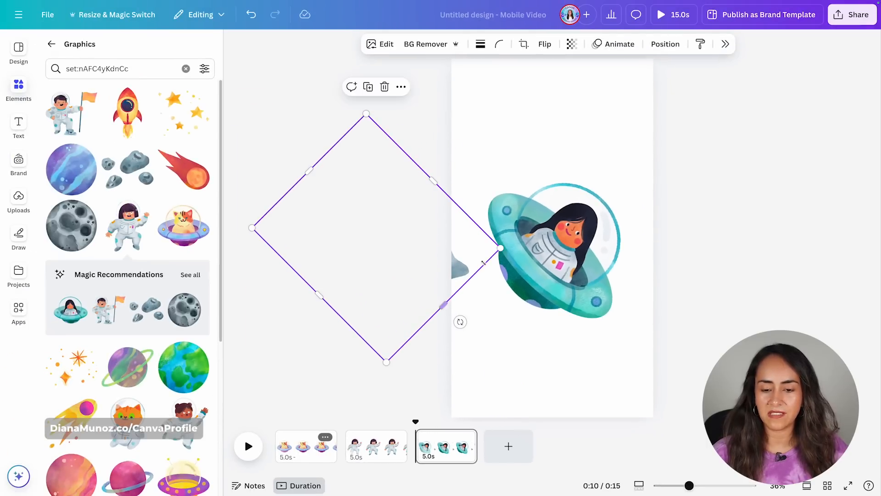
left_click_drag(483, 262, 452, 246)
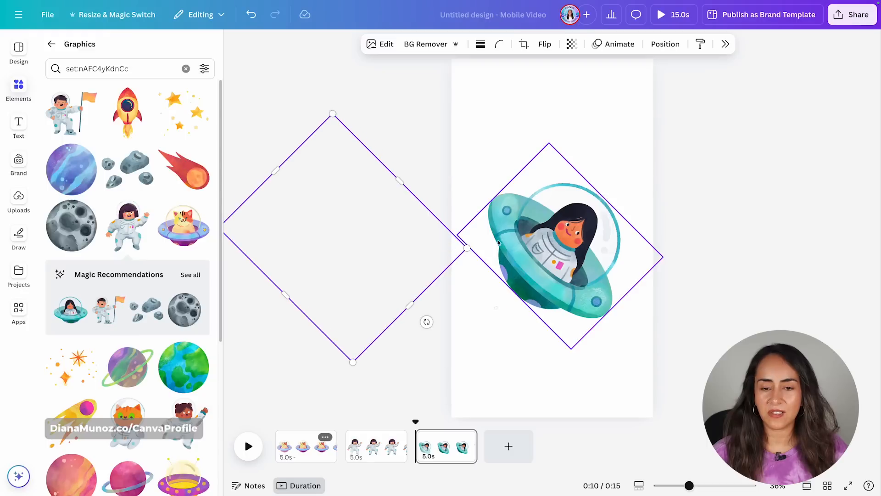
Rotate the girl-in-UFO graphic upright and centre it on the third page.
left_click(498, 242)
left_click_drag(496, 307, 583, 369)
left_click_drag(610, 243, 602, 235)
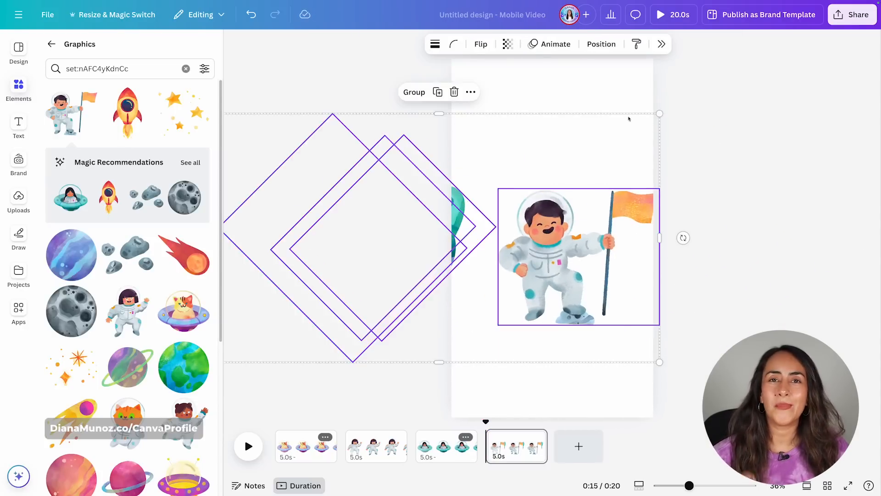
Undo the last three changes to the flag astronaut on the fourth page.
key("ctrl+z")
key("ctrl+z")
key("ctrl+z")
key("ctrl+z")
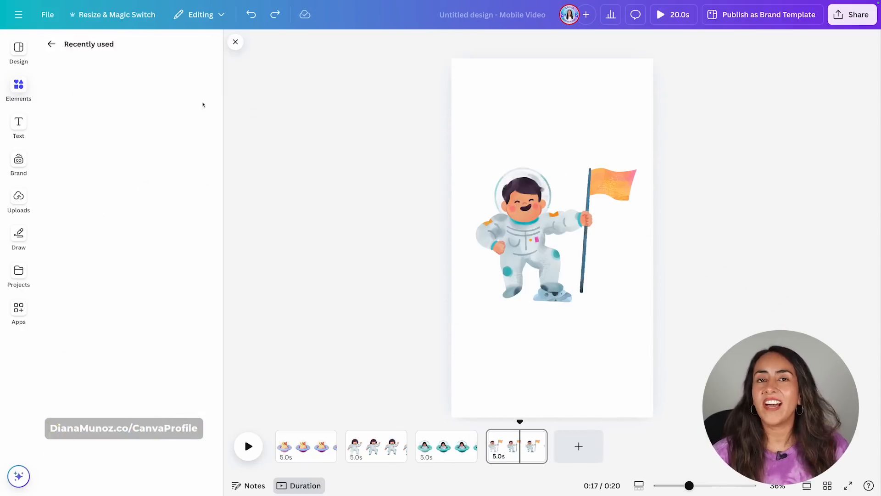
Apply the dark teal textured background image to the pages.
left_click(306, 454)
left_click_drag(176, 298, 452, 79)
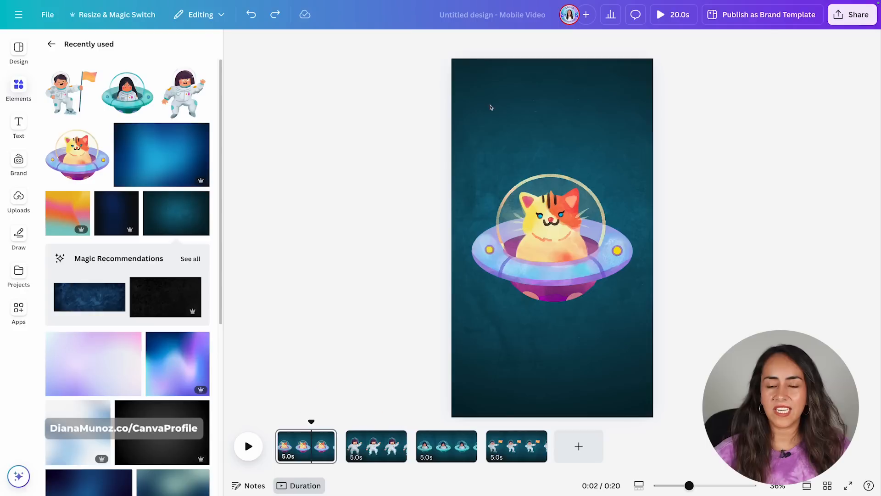
Set every page's duration to 1.5 seconds, applying the timing to all pages.
left_click(490, 106)
left_click(660, 44)
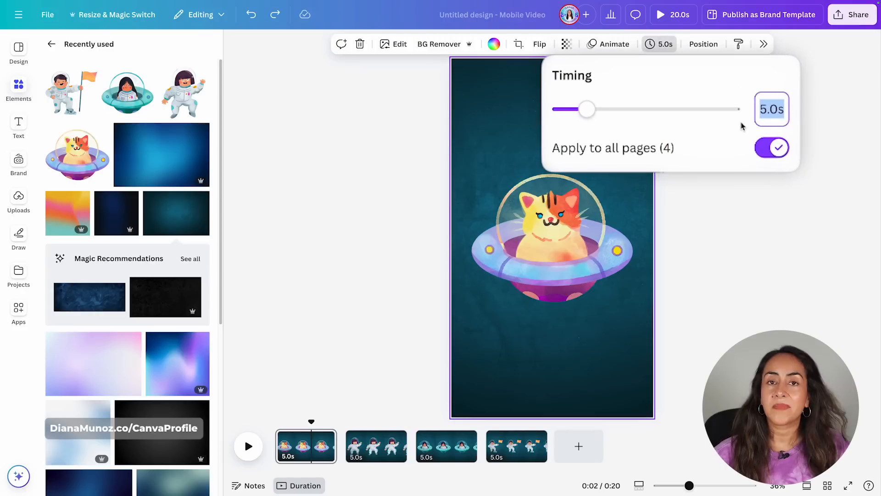
type(".5")
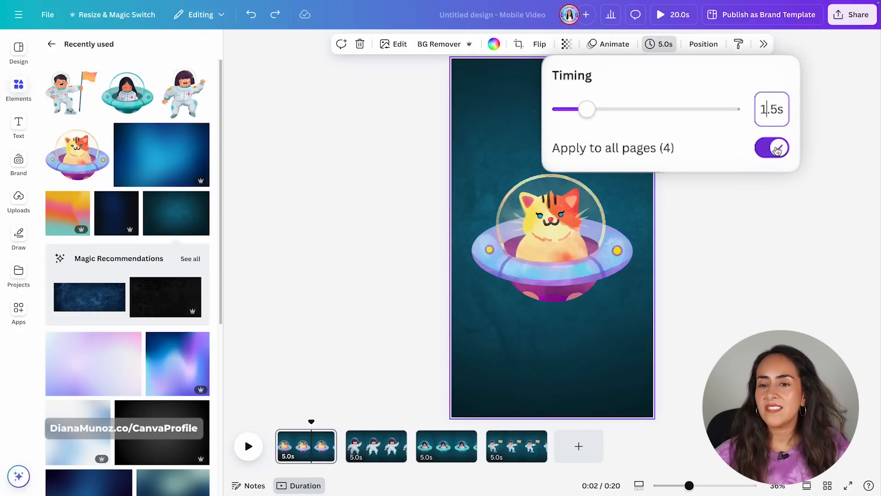
key("Return")
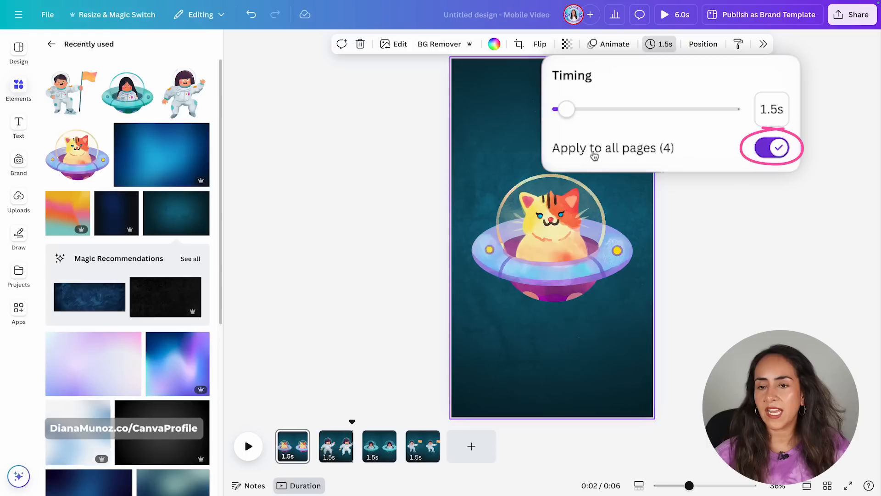
Apply a 0.75-second Match & Move transition between all pages and play the video preview.
left_click(472, 382)
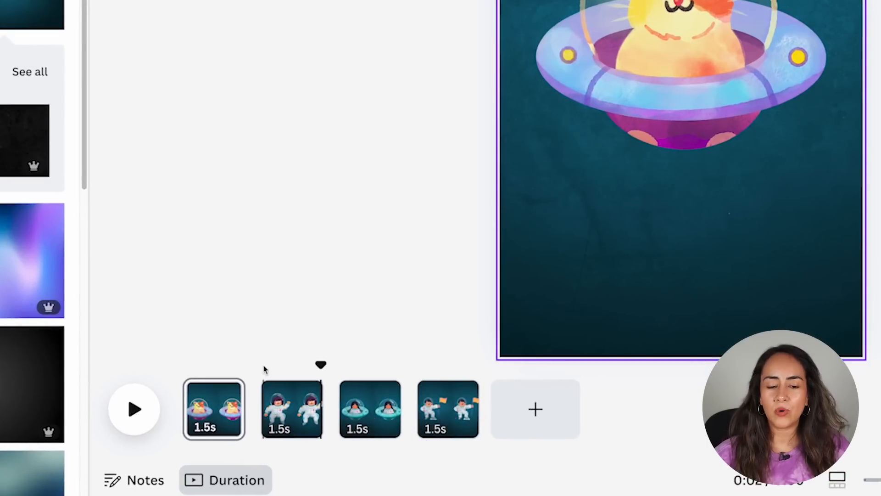
mouse_move(257, 422)
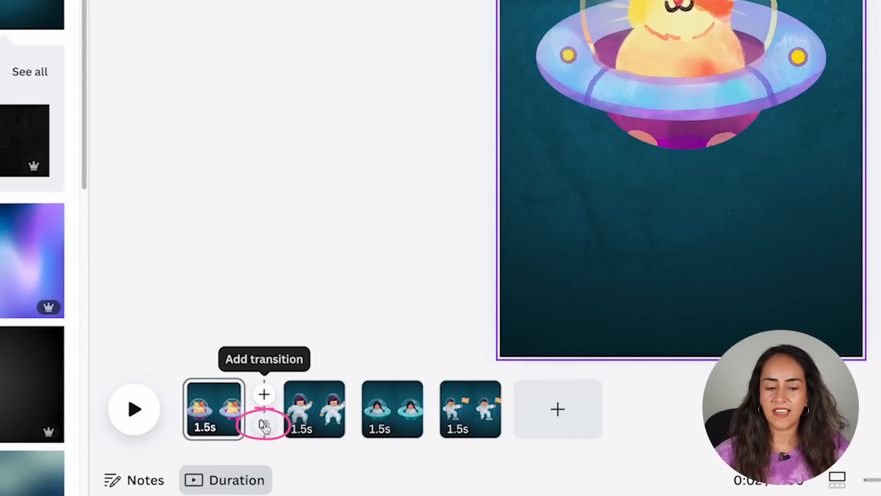
left_click(265, 426)
left_click(746, 220)
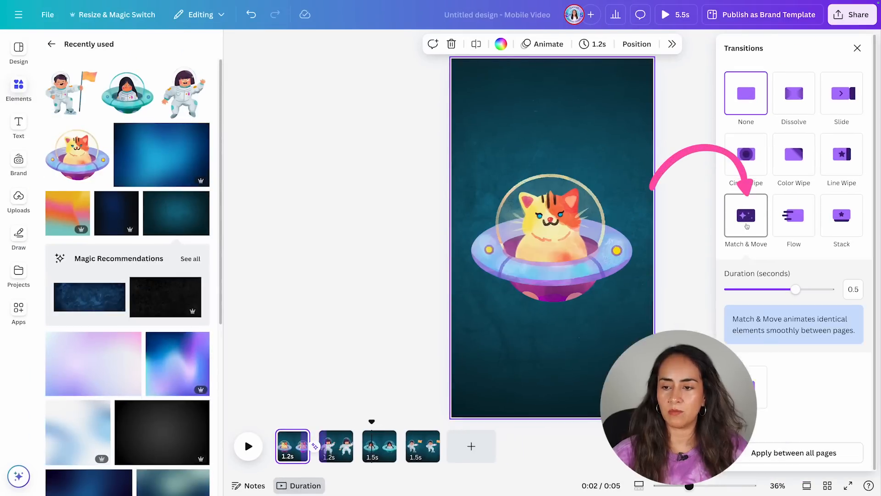
left_click_drag(795, 289, 828, 290)
left_click_drag(797, 313, 803, 314)
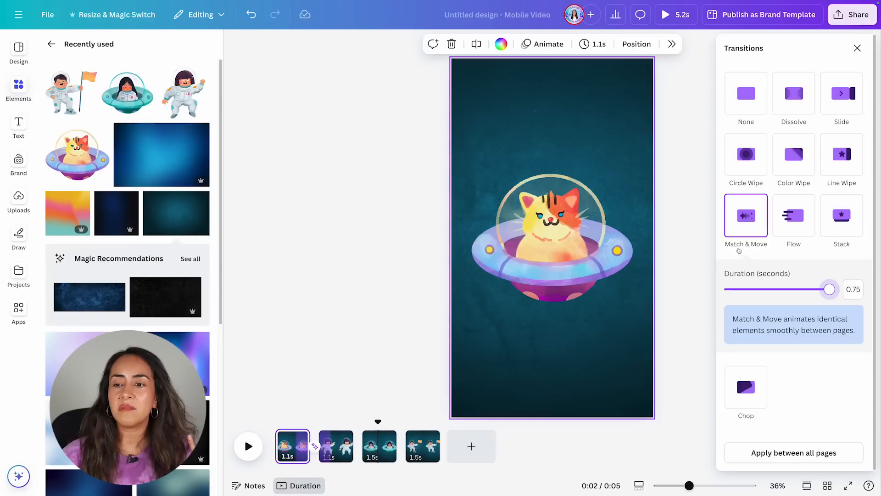
mouse_move(739, 244)
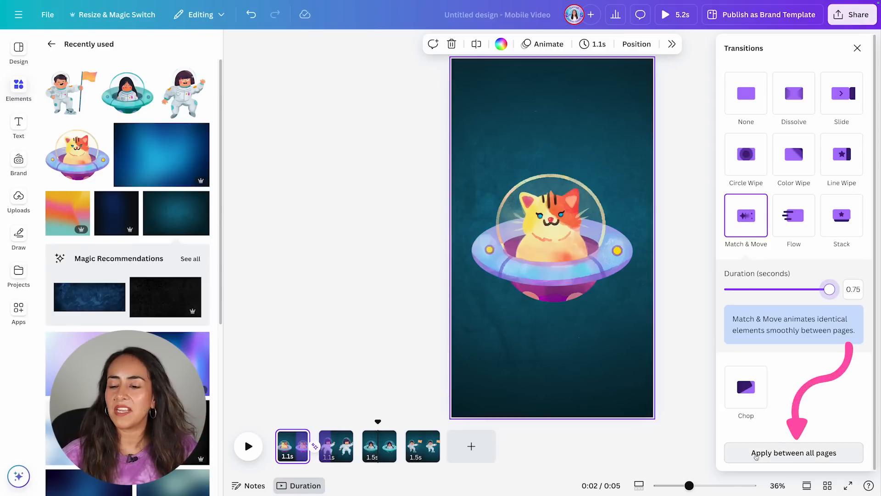
left_click(829, 453)
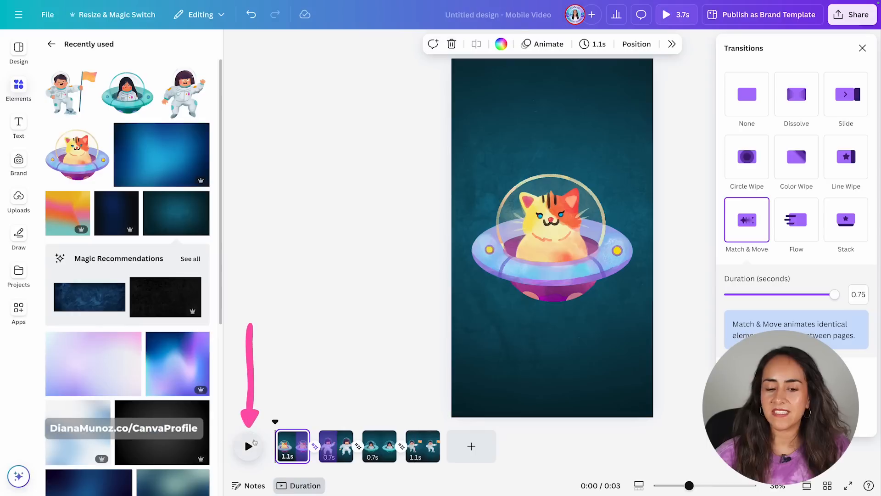
left_click(248, 444)
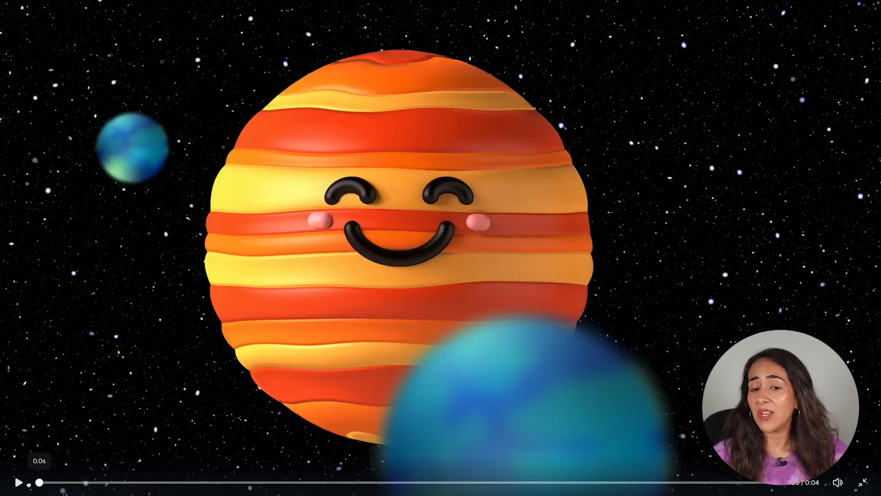
left_click(19, 483)
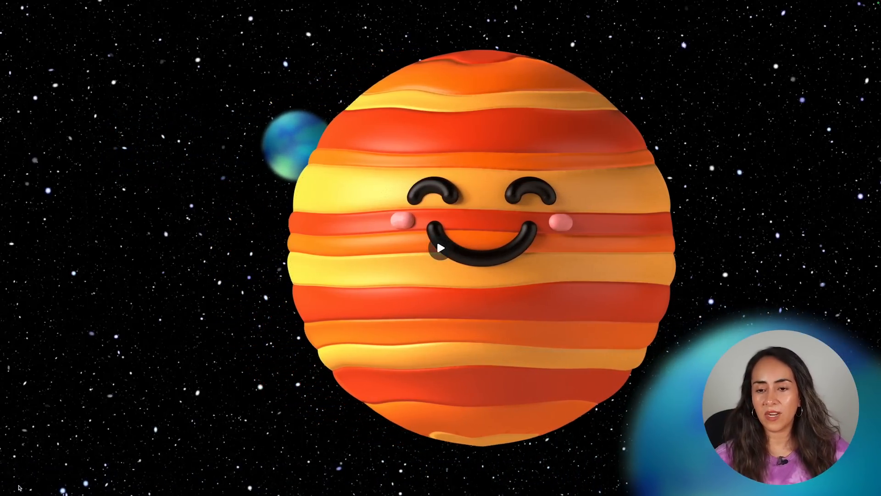
left_click(24, 483)
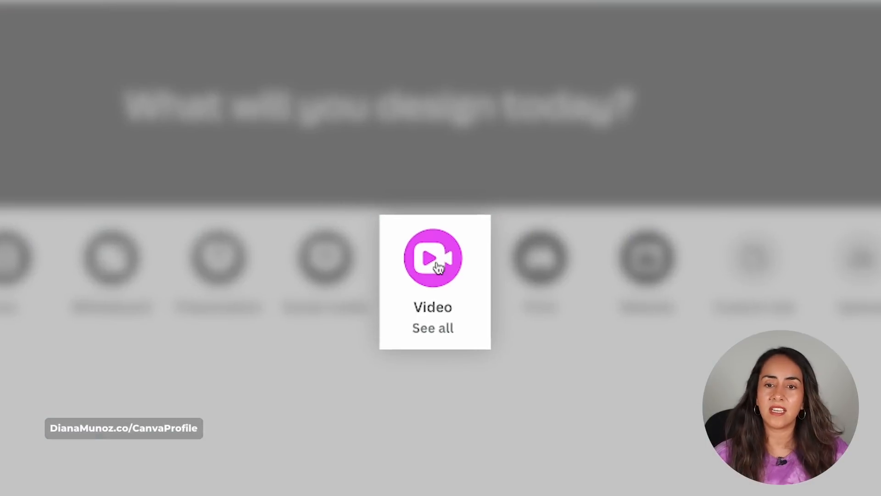
Create a new 1920 × 1080 px Video design.
left_click(550, 151)
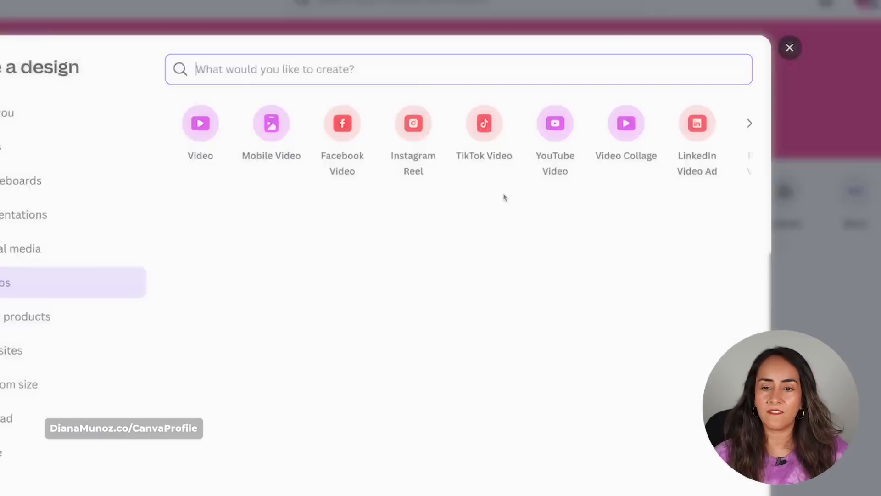
mouse_move(361, 108)
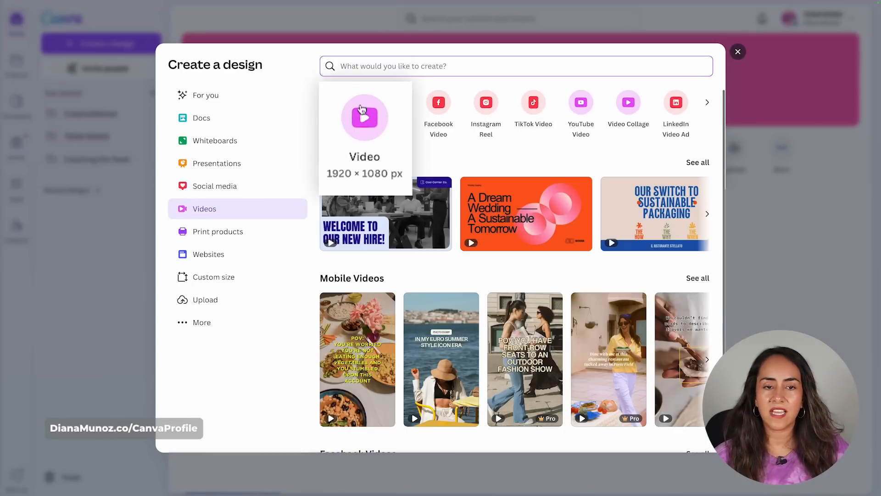
left_click(365, 134)
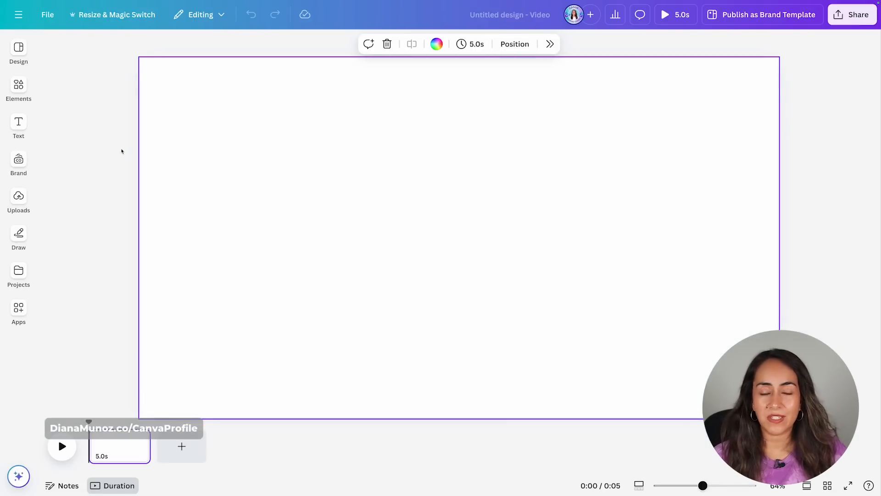
Search the elements library for galaxy.
left_click(22, 95)
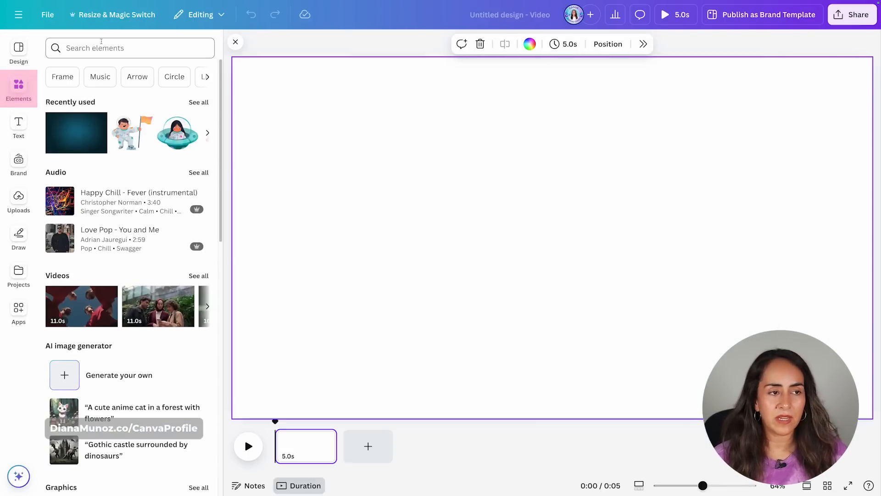
left_click(104, 45)
type("stars")
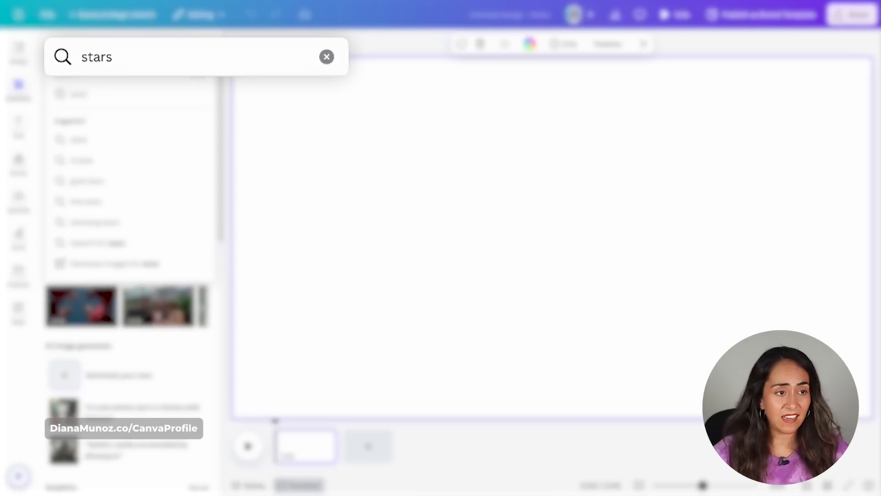
key("ctrl+a")
type("gala")
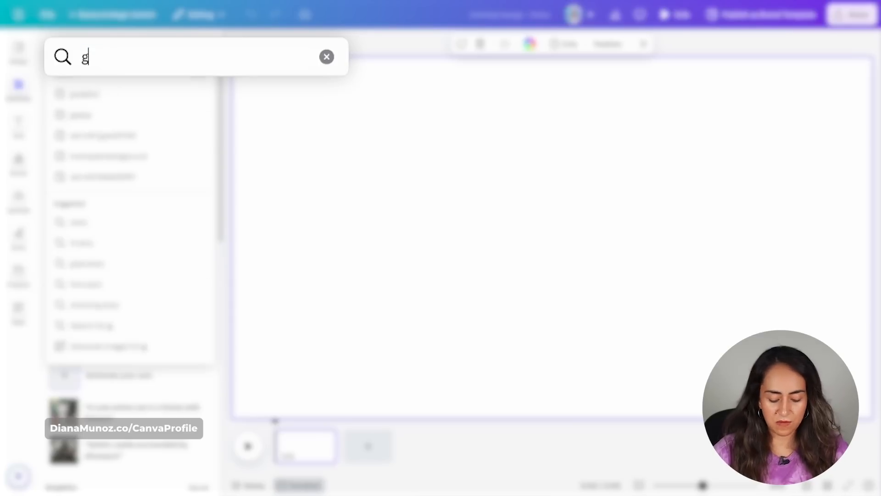
type("xy")
key("Return")
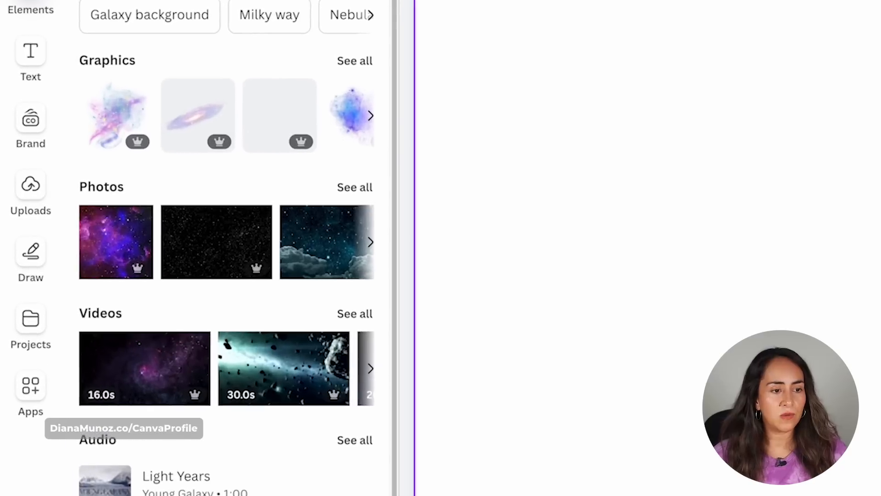
Set the black star-field photo as the page background.
left_click_drag(207, 228, 496, 127)
right_click(680, 252)
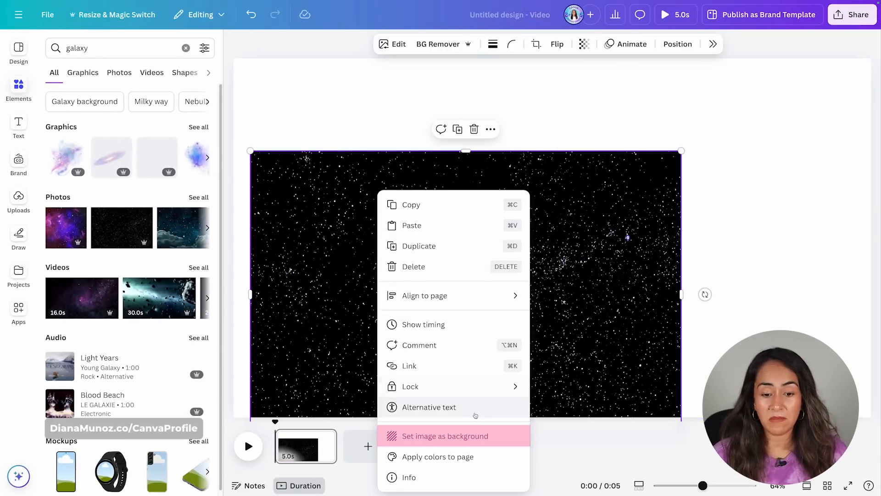
left_click(475, 436)
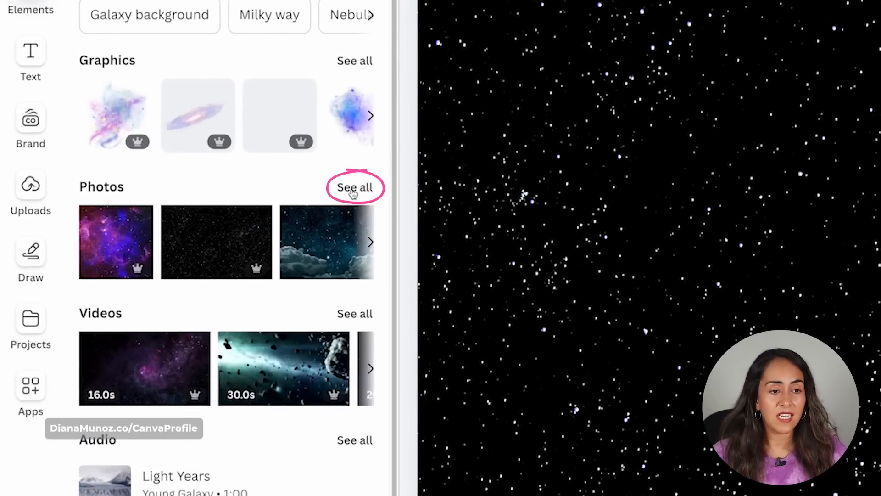
Set a dark purple galaxy star photo from the full photo results as the page background.
left_click(354, 192)
scroll(180, 239, "down", 1)
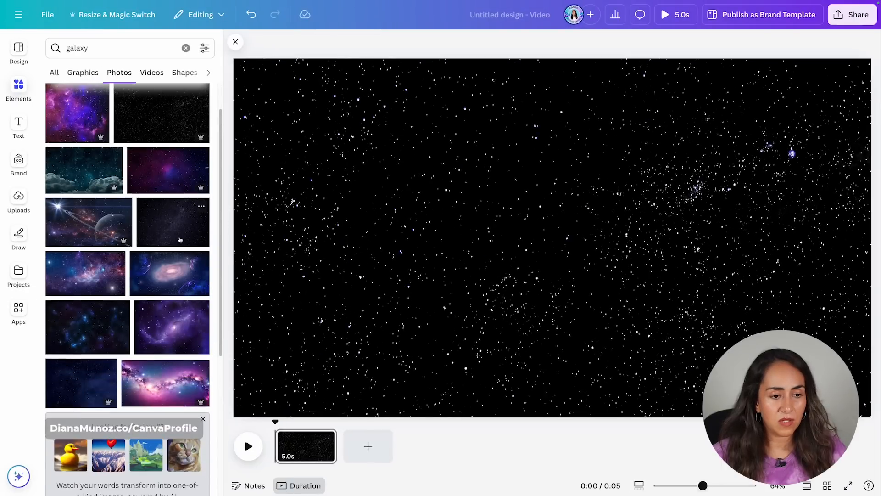
left_click(170, 219)
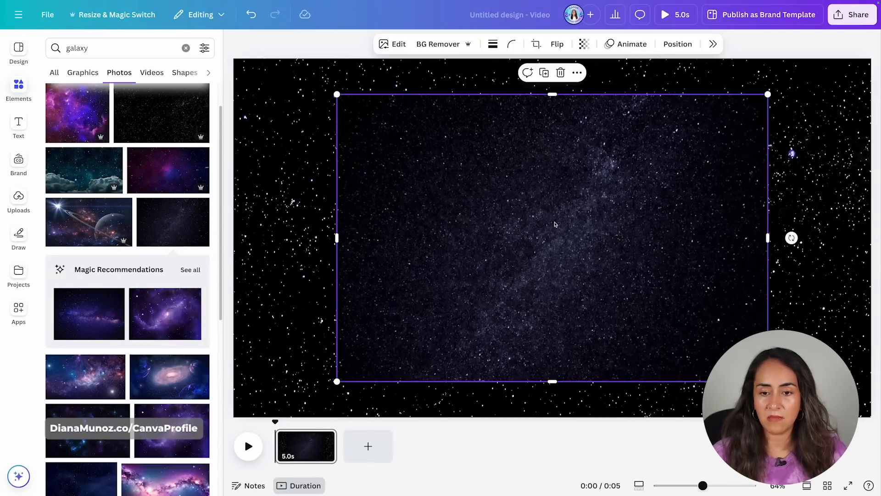
right_click(556, 424)
left_click(628, 433)
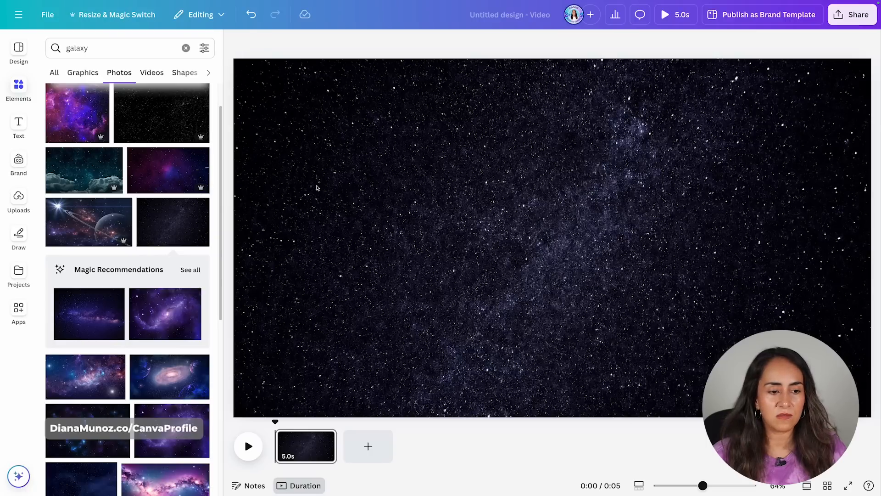
Search graphics for Blurry Gradient Planet Earth and add the blurred blue-green Earth graphic.
left_click(76, 73)
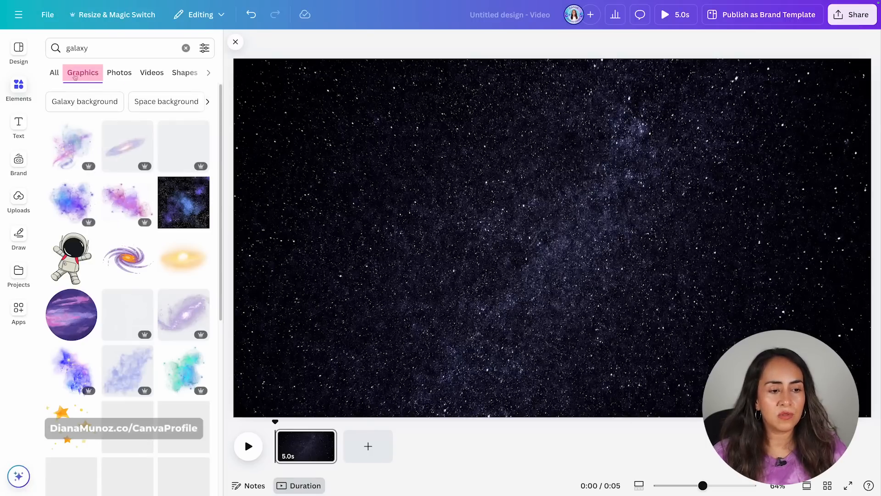
left_click_drag(87, 48, 67, 48)
type("Blurry Gradient Planet Earth")
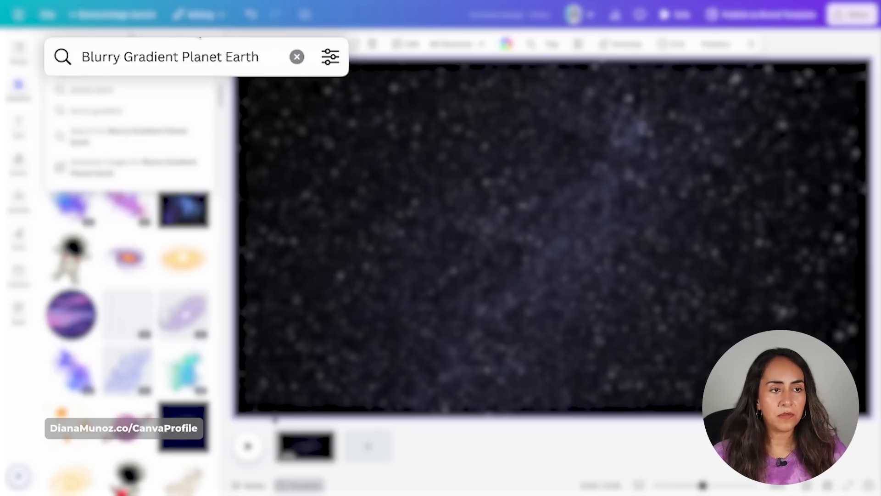
key("Return")
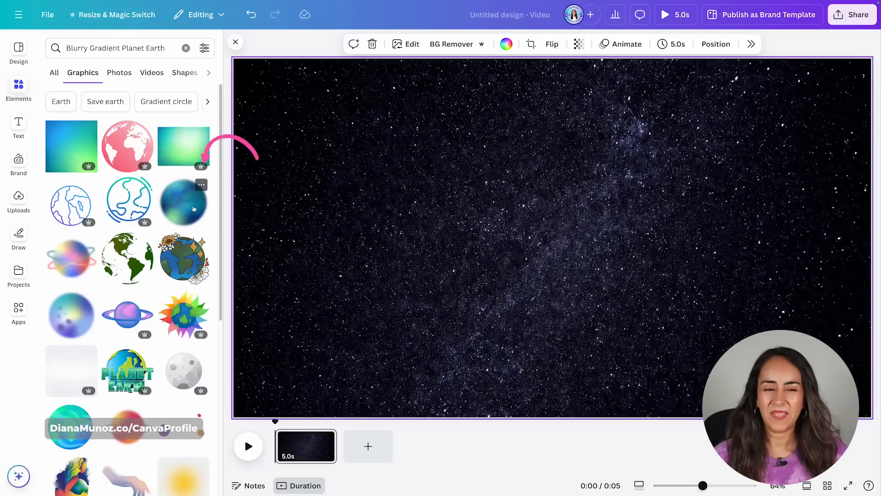
left_click(173, 201)
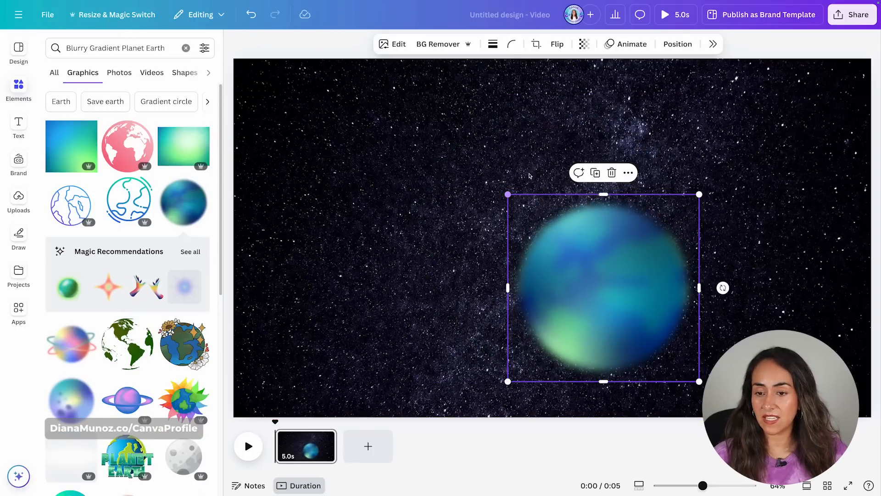
Duplicate the Earth graphic and shrink the copy into a small planet near the upper left.
left_click_drag(640, 253, 468, 182)
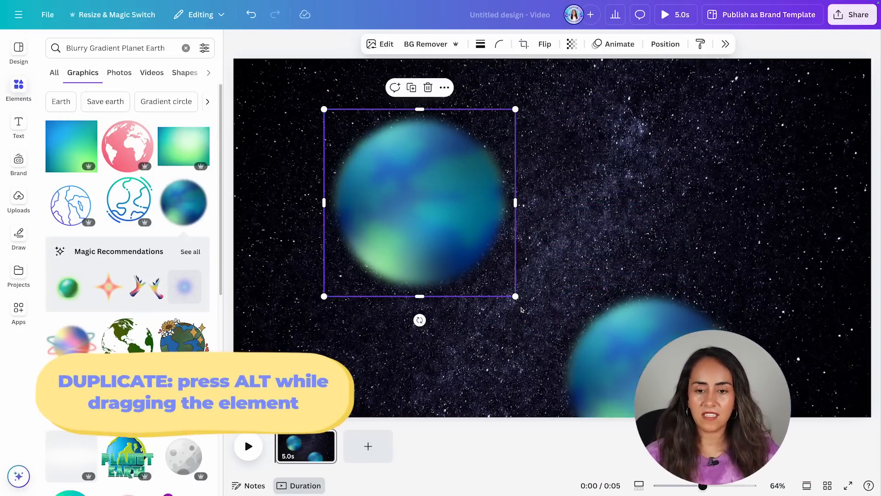
left_click_drag(516, 295, 433, 214)
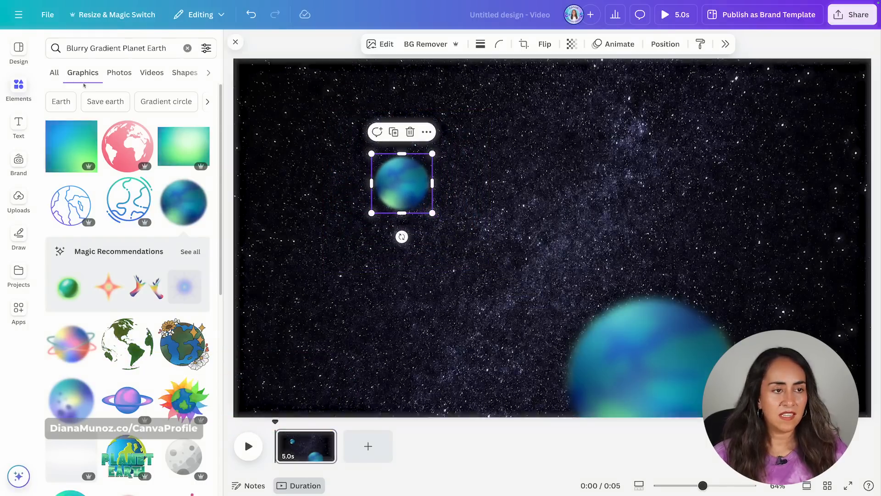
Search graphics for 3d smily jupiter and add the smiling Jupiter graphic to the page centre.
left_click(95, 48)
triple_click(133, 57)
type("3d")
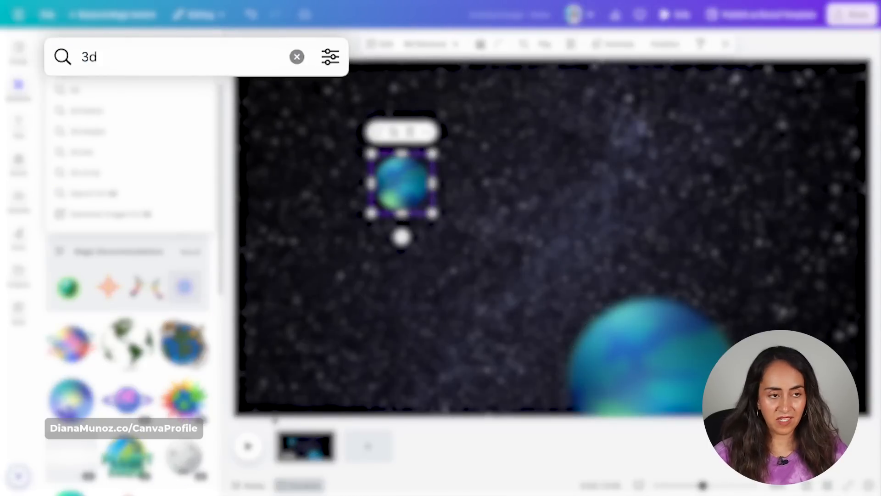
type(" smil")
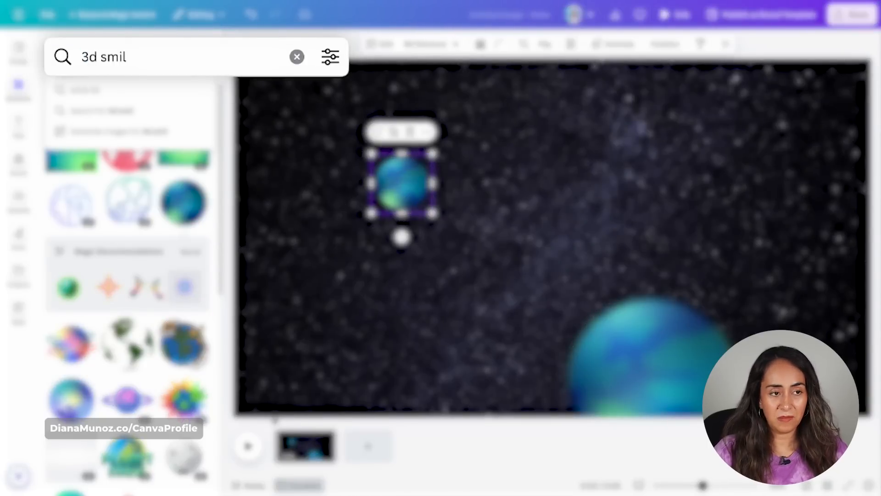
type("y jupiter")
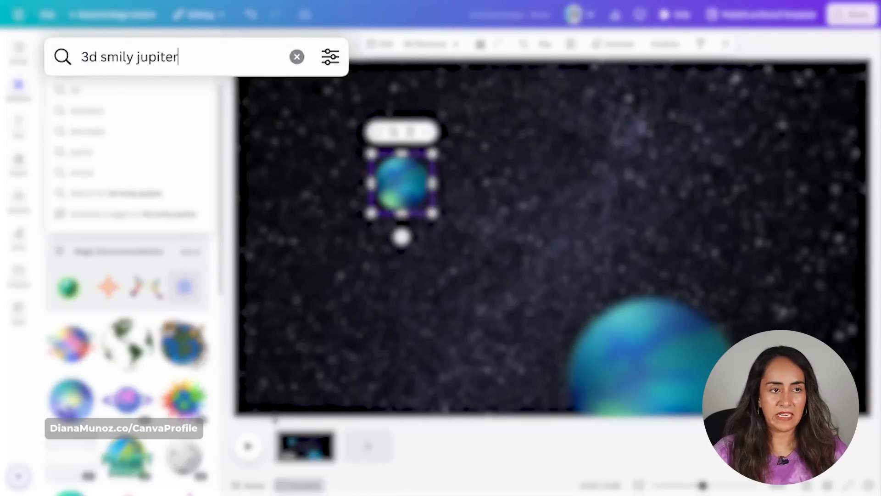
key("Return")
left_click(74, 259)
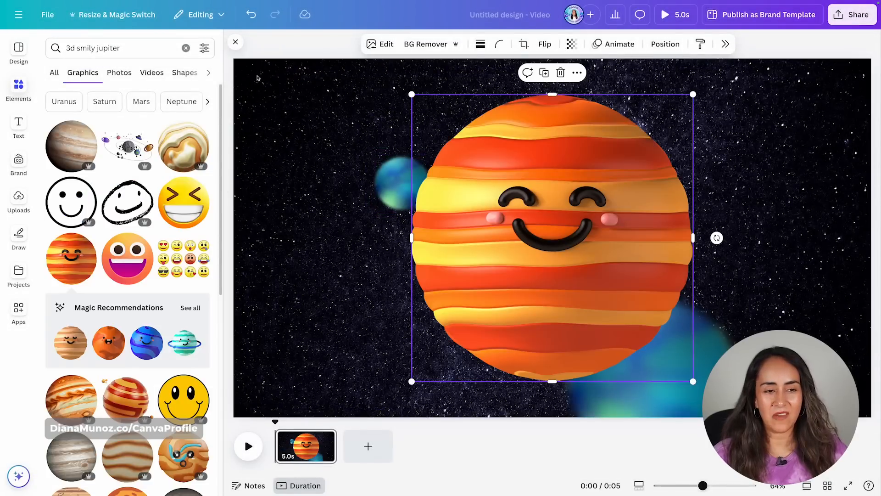
Bring the large blurred Earth graphic in front of Jupiter.
left_click(235, 43)
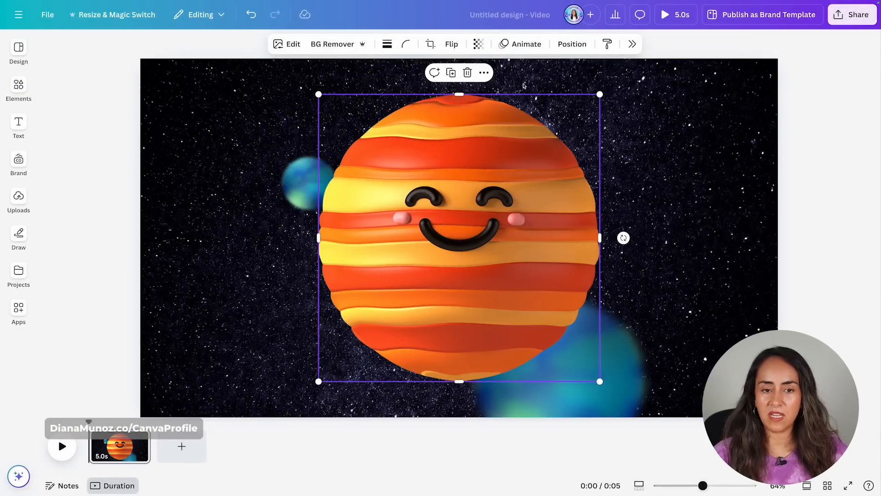
left_click(634, 370)
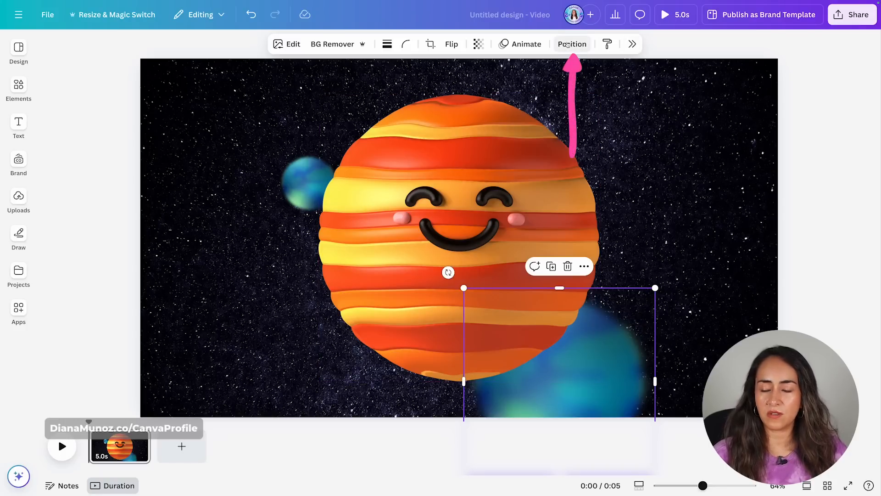
left_click(567, 44)
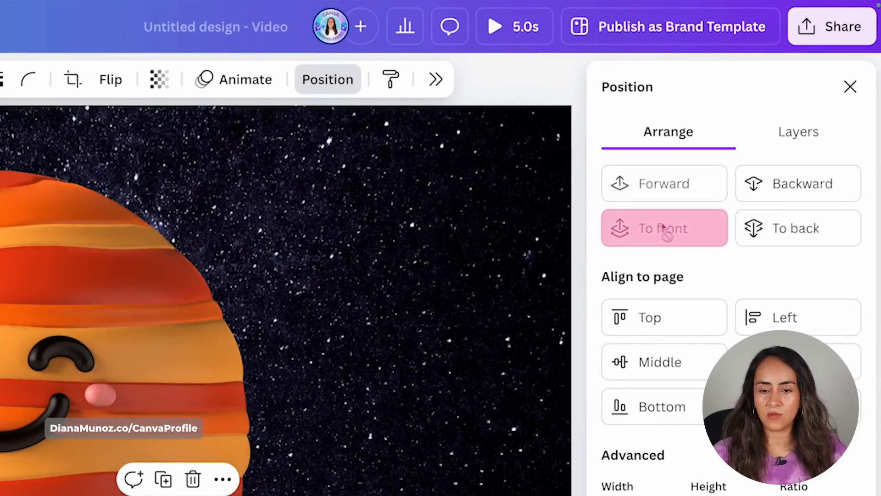
left_click(850, 87)
left_click(747, 251)
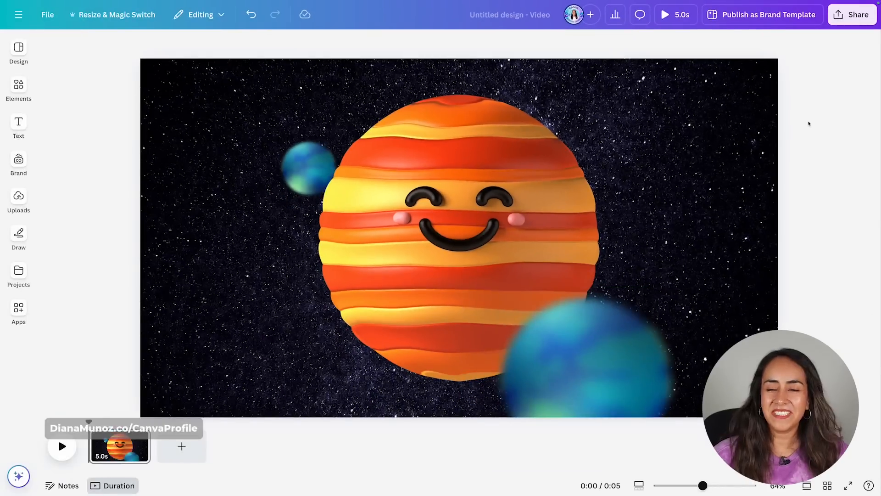
left_click_drag(810, 113, 277, 423)
mouse_move(88, 421)
left_mouse_down()
mouse_move(147, 430)
mouse_move(89, 430)
left_mouse_up()
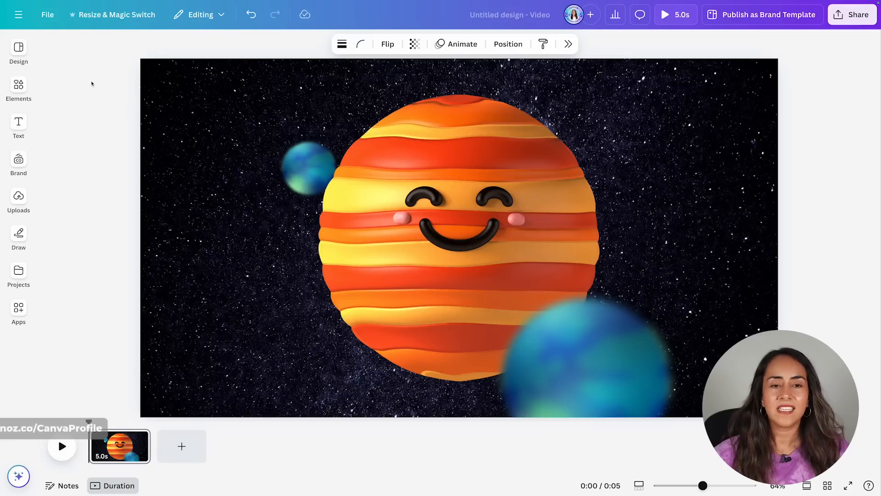
Select all three planets, apply the Drift animation to them, and preview the video.
left_click_drag(92, 82, 727, 419)
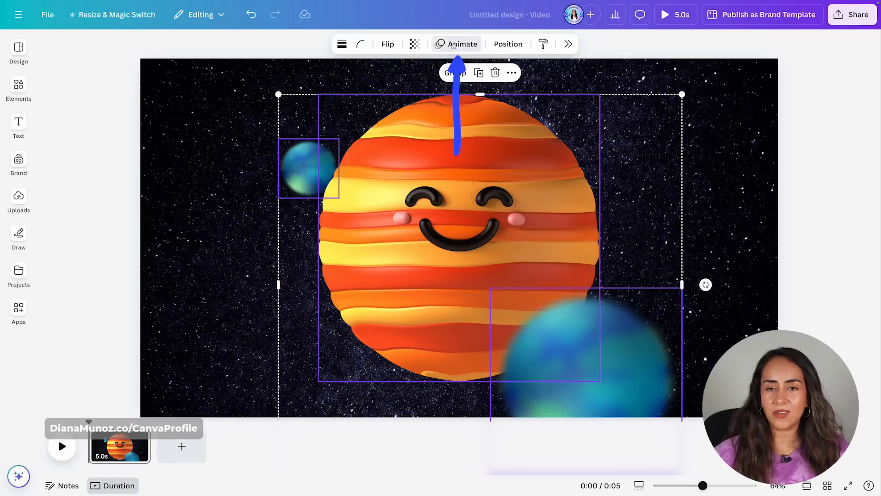
left_click(453, 44)
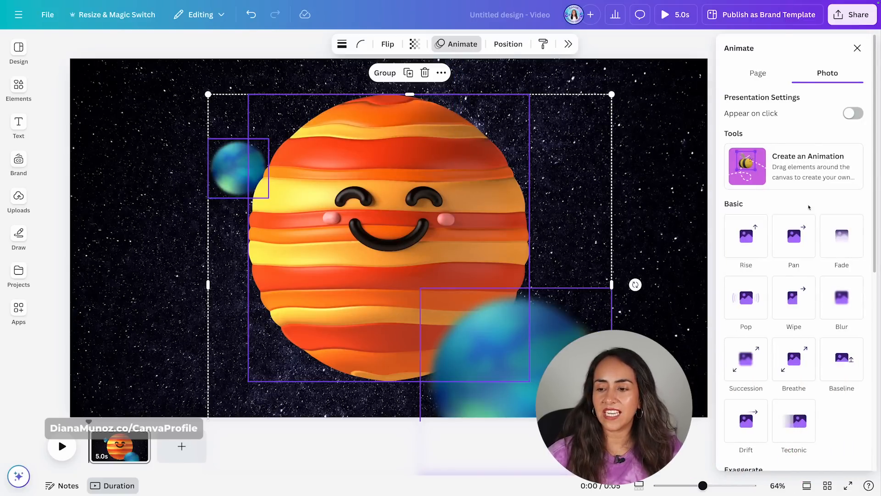
scroll(799, 256, "down", 3)
left_click(745, 337)
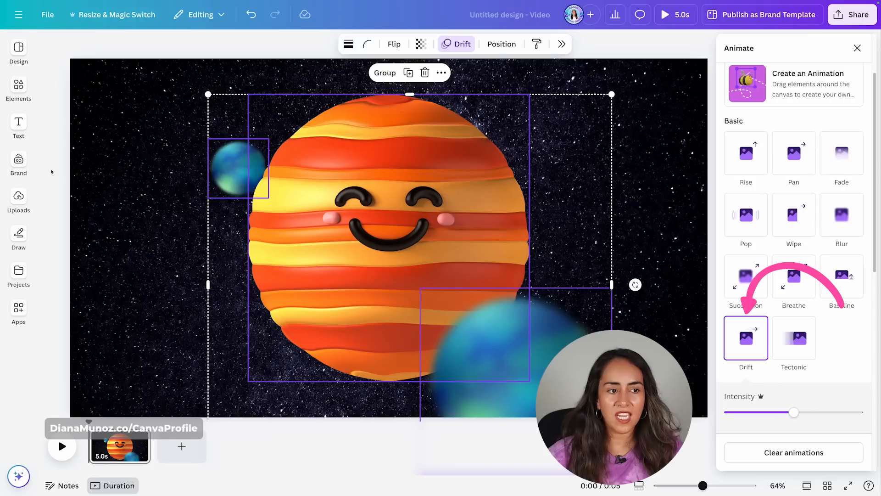
key("Escape")
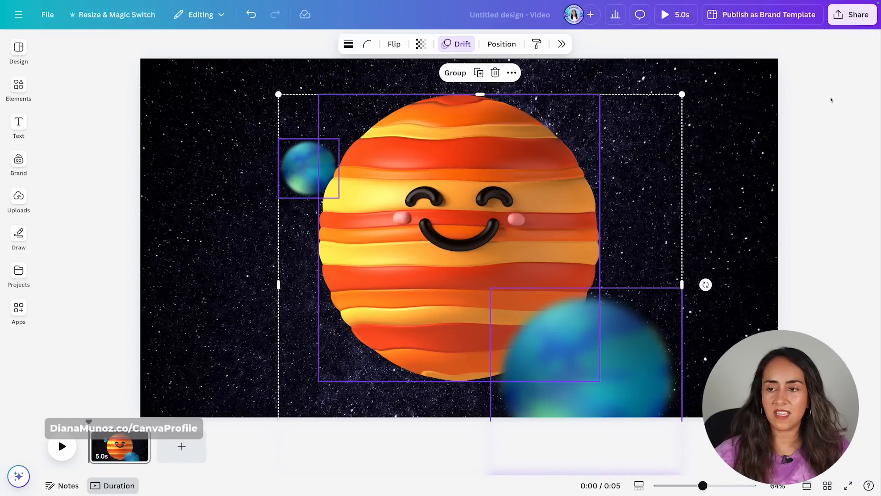
left_click(831, 100)
left_click(673, 14)
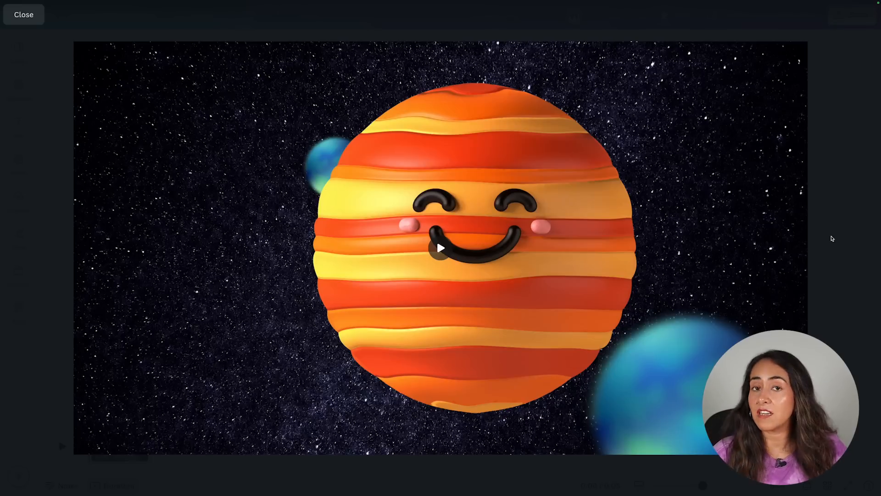
key("space")
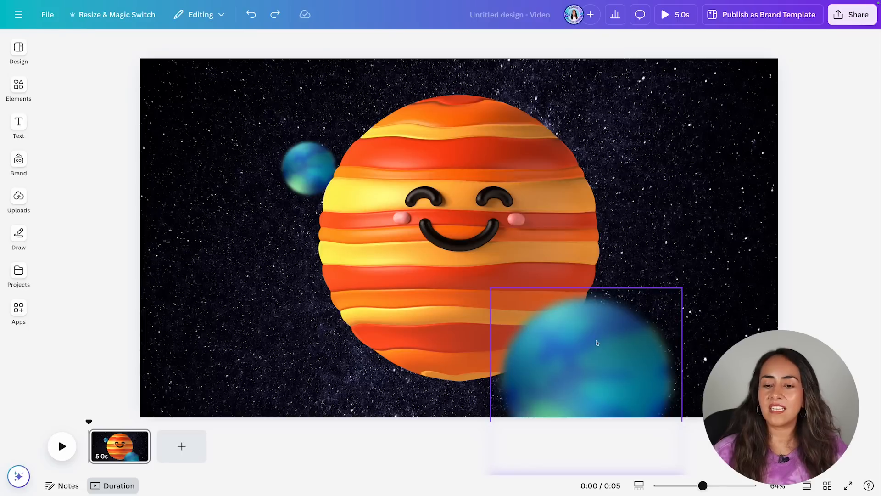
Add the Wiggle motion effect at lowest intensity to both Earth graphics and preview the video.
left_click(596, 343)
left_click(302, 173, "shift")
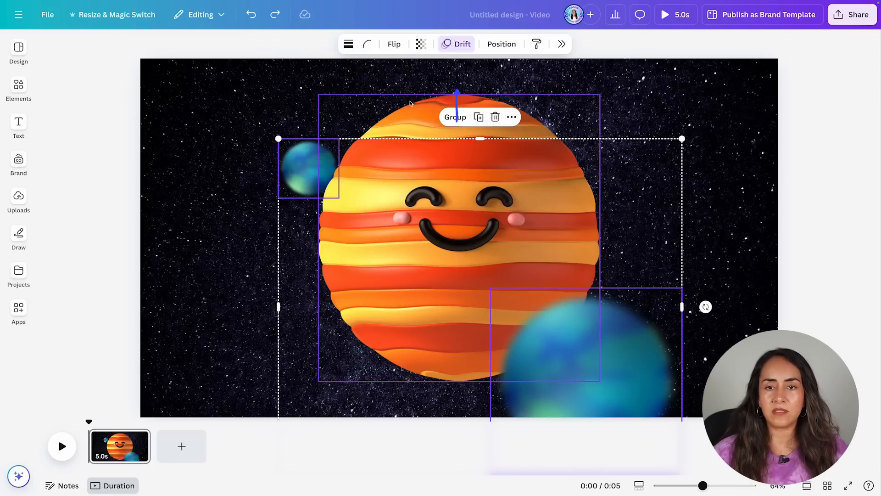
left_click(455, 44)
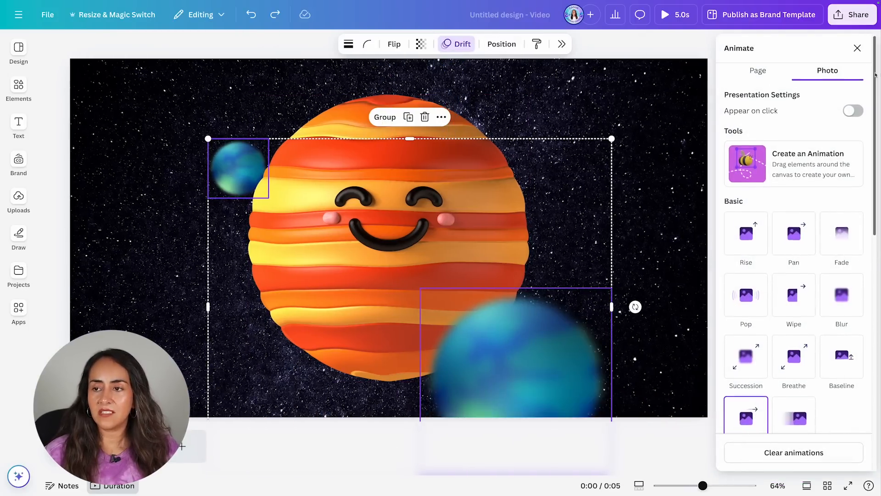
scroll(794, 229, "down", 7)
scroll(793, 276, "down", 4)
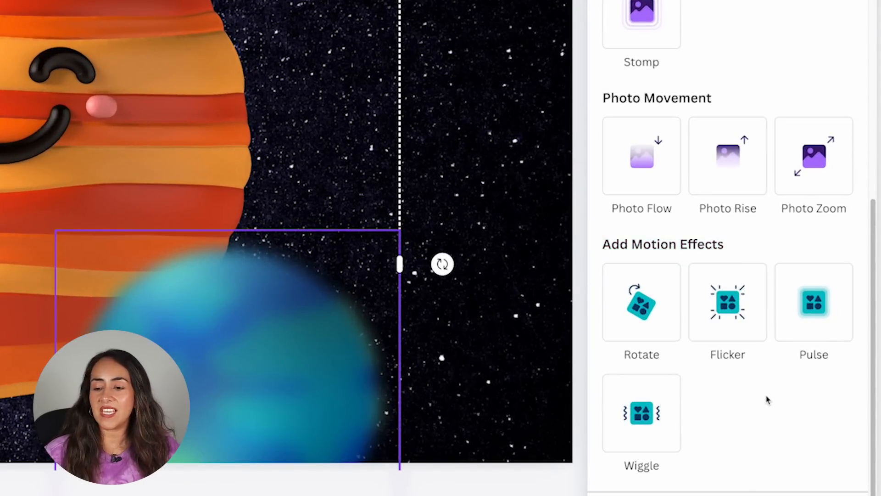
left_click(640, 400)
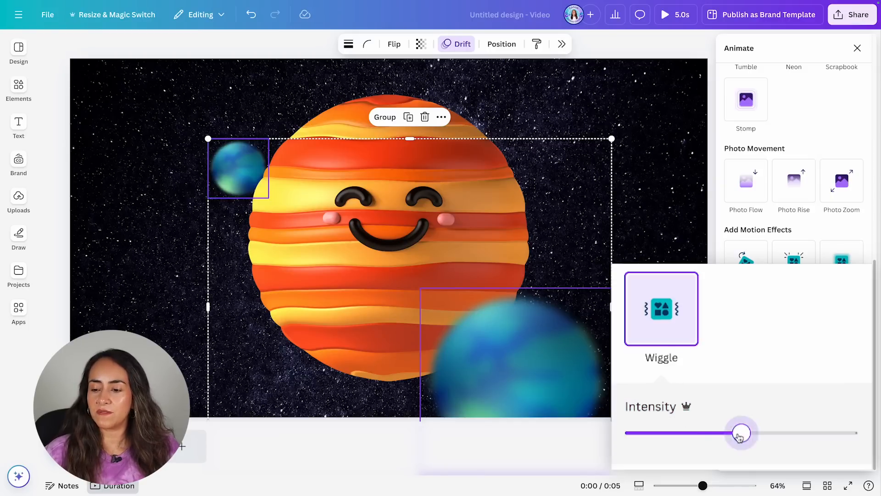
left_click_drag(645, 444, 634, 443)
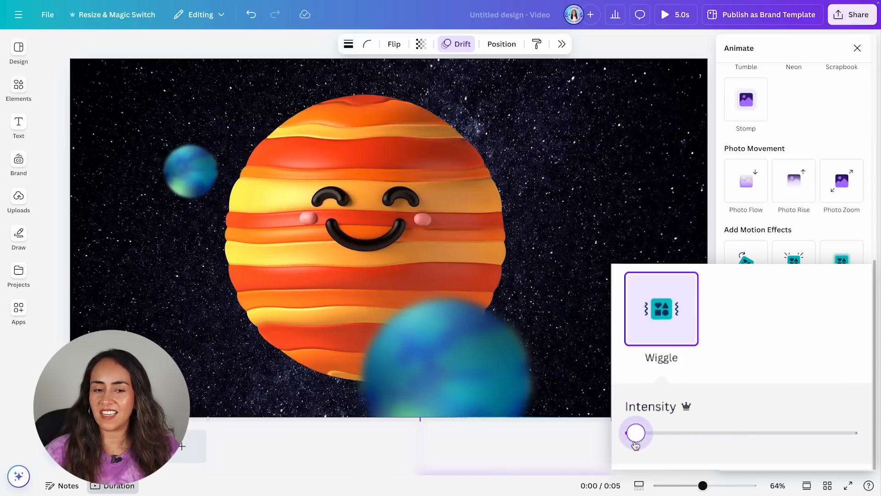
key("ctrl+alt+p")
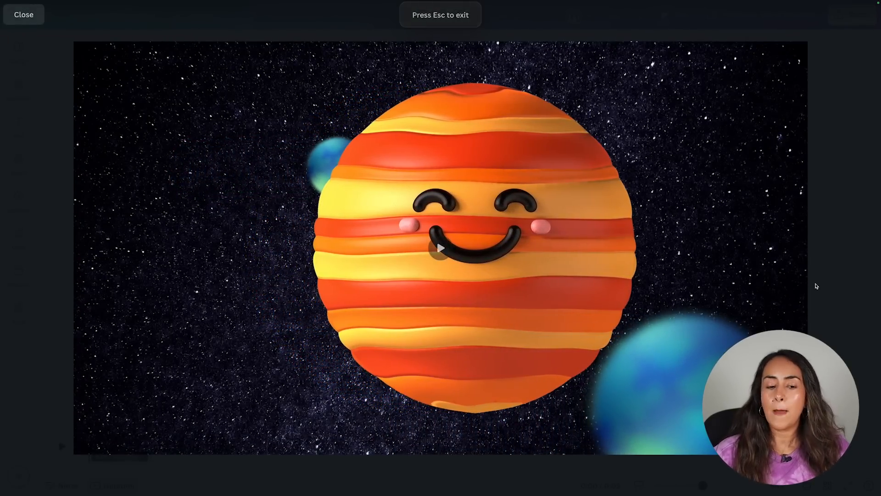
left_click(92, 441)
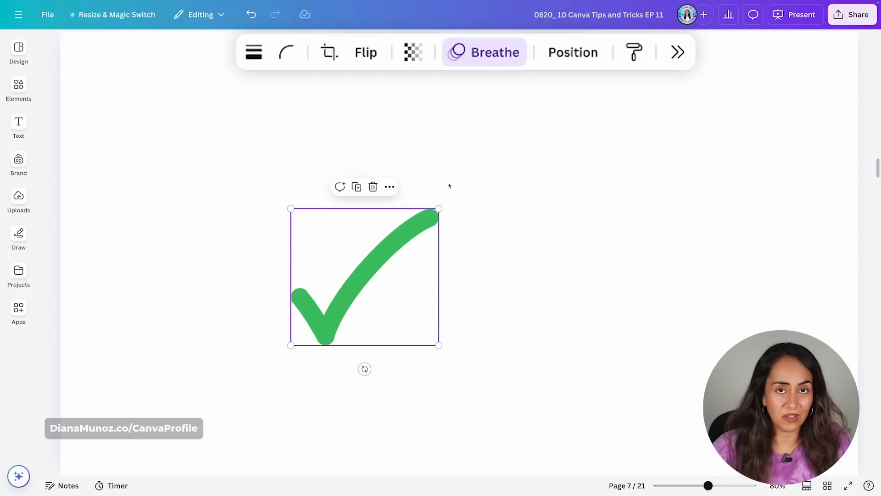
Recolour the animated scribble graphic orange after trying pink and blue.
left_click(620, 227)
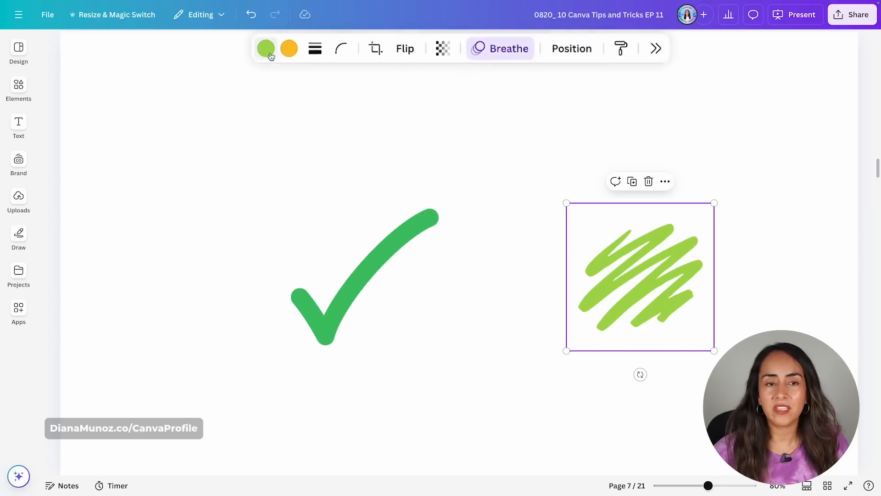
left_click(315, 44)
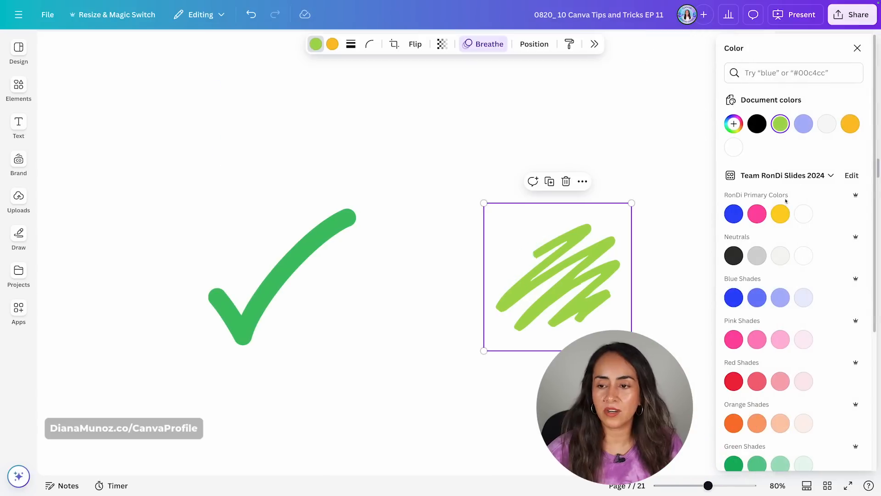
left_click(757, 214)
left_click(733, 213)
left_click(733, 423)
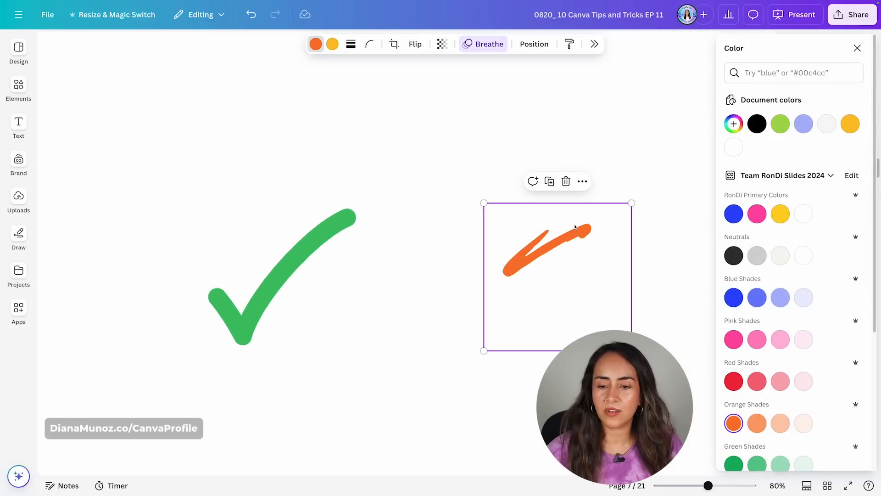
left_click(857, 48)
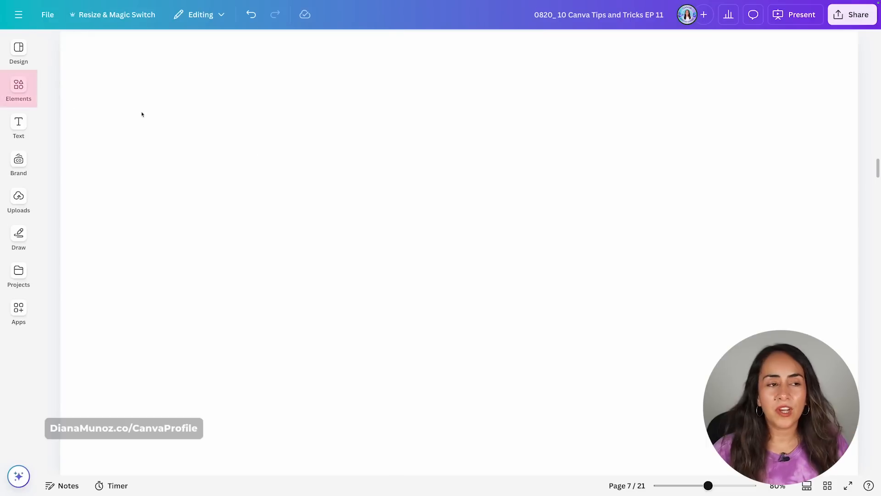
Search elements for lottie and add the animated arrow graphic to the page.
left_click(102, 54)
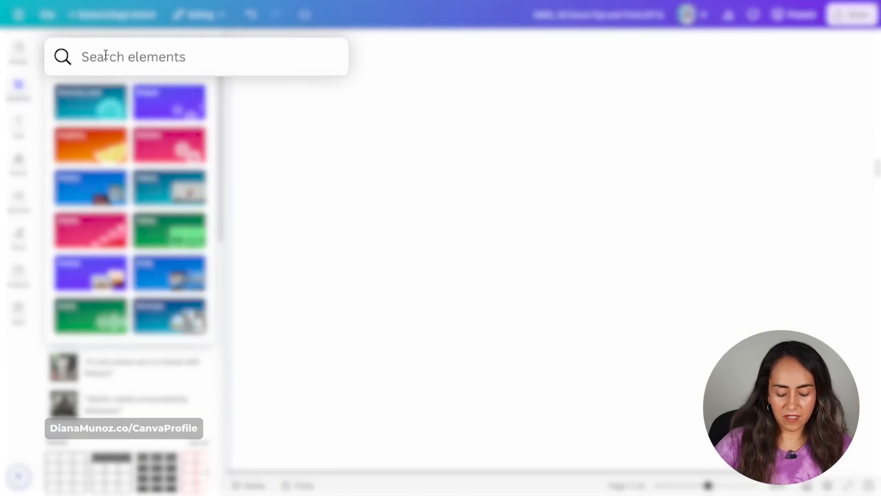
type("lottie")
key("Return")
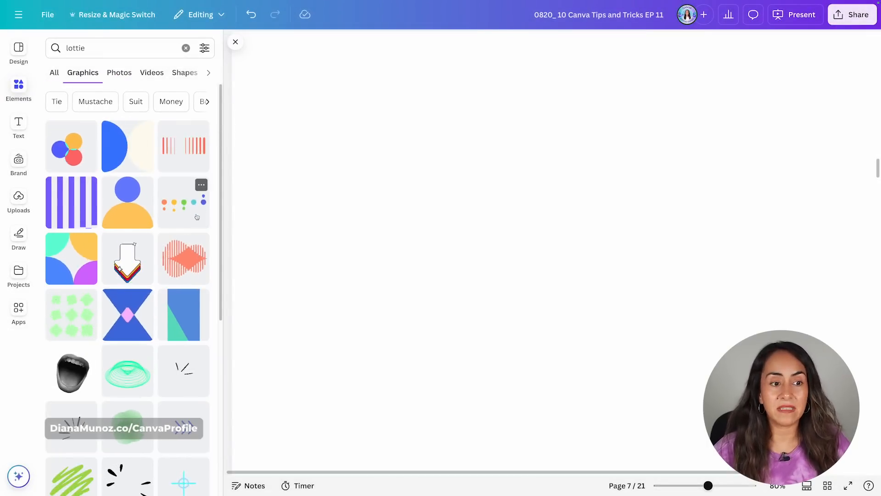
scroll(197, 216, "down", 2)
left_click(113, 239)
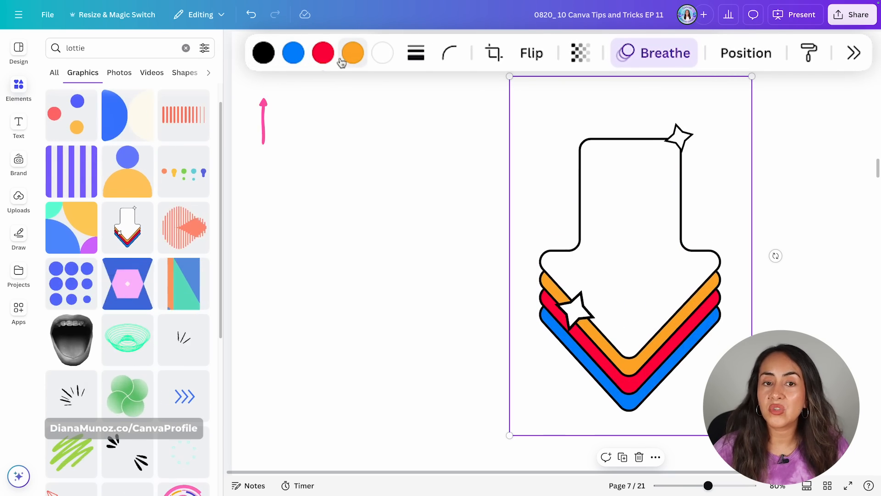
Recolour the arrow graphic, then shrink it and rotate it to point left.
left_click(263, 53)
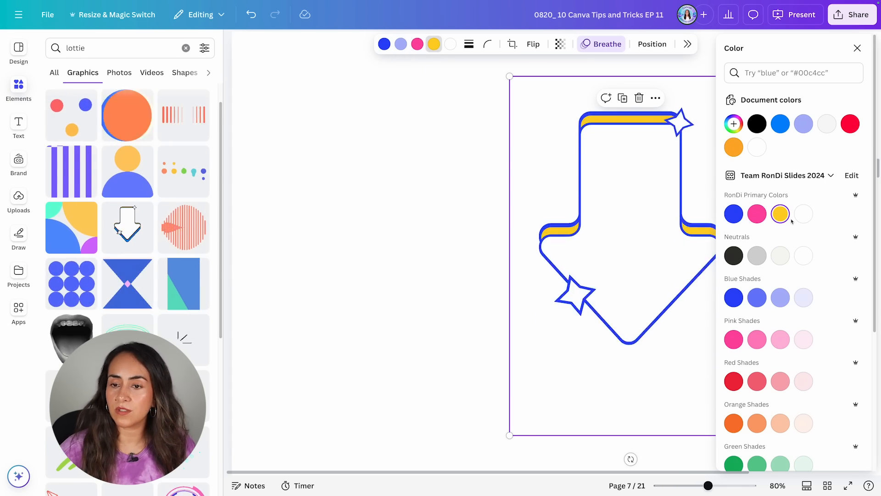
left_click(861, 47)
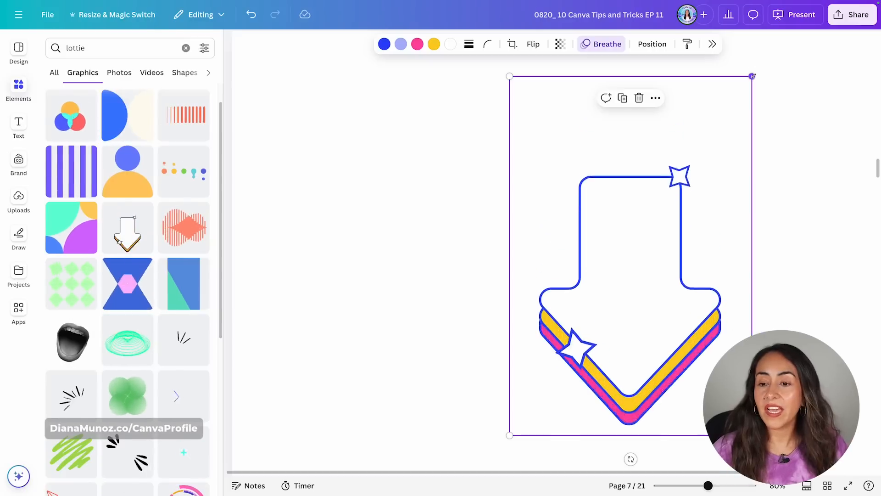
left_click_drag(752, 76, 648, 263)
left_click_drag(572, 458, 464, 333)
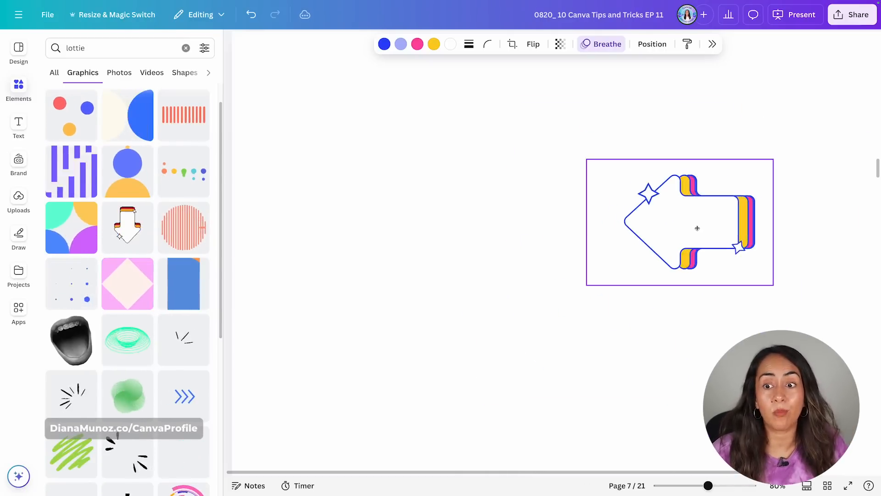
Add the animated dot grid graphic, shrink it and place it to the upper left of the arrow.
left_click(54, 291)
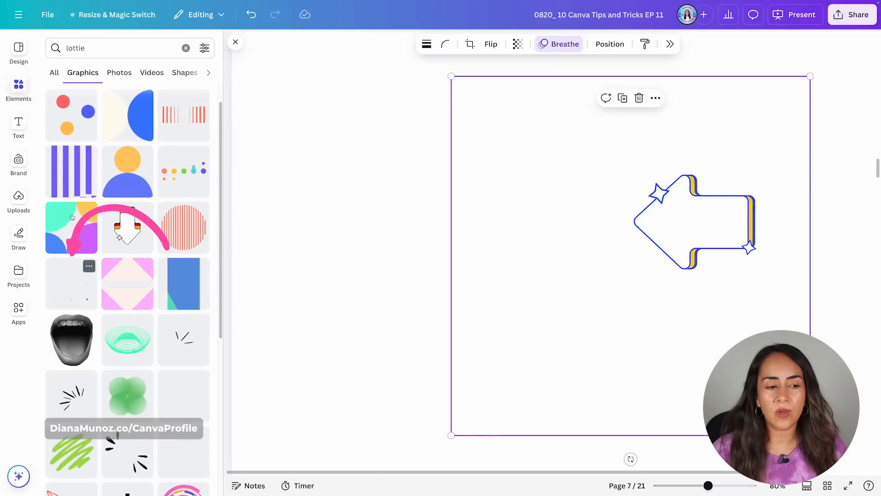
left_click_drag(810, 76, 578, 305)
left_click_drag(512, 358, 375, 165)
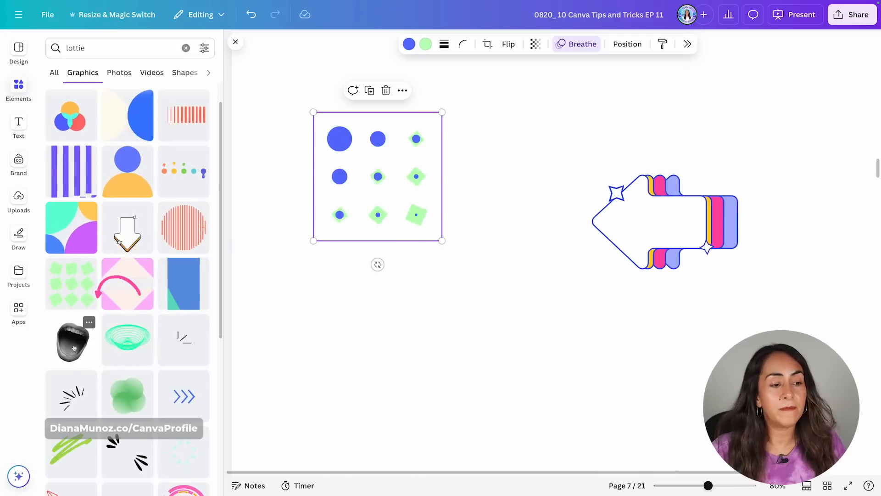
Add the open-mouth graphic from the lottie results, then remove it.
left_click(70, 331)
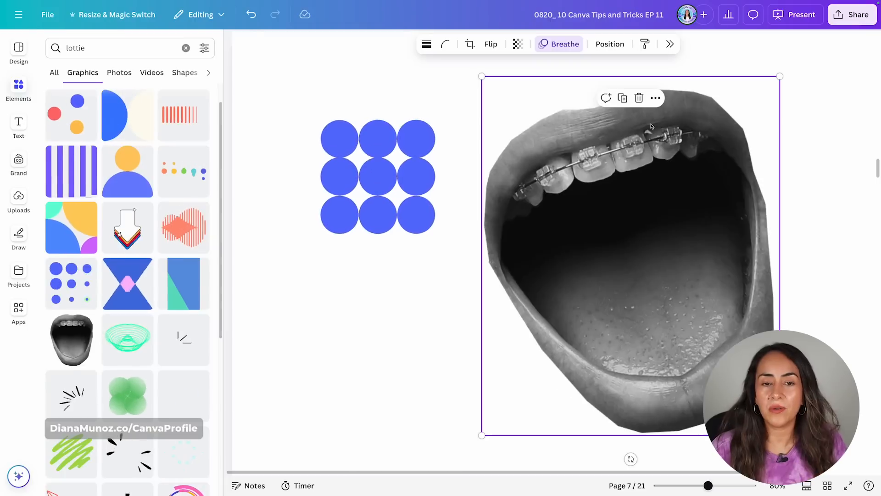
left_click(336, 163)
left_click(512, 189)
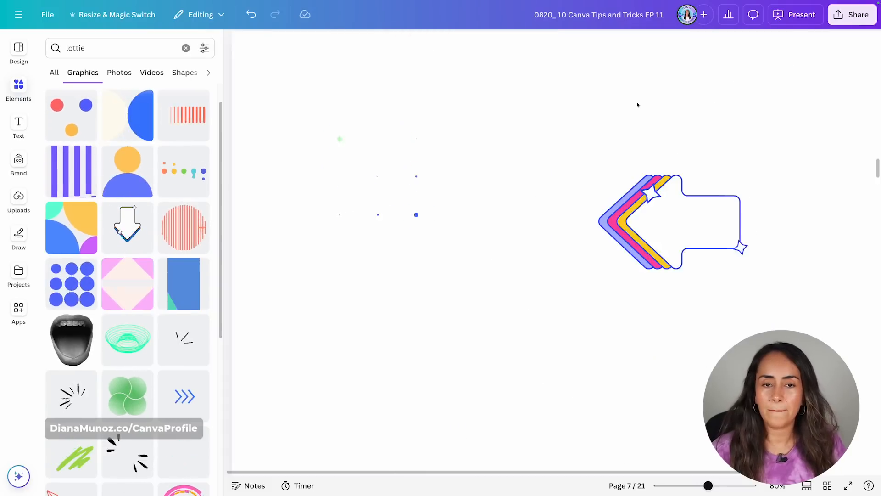
Recolour the animated grid graphic with pink and blue.
left_click(375, 144)
left_click(409, 44)
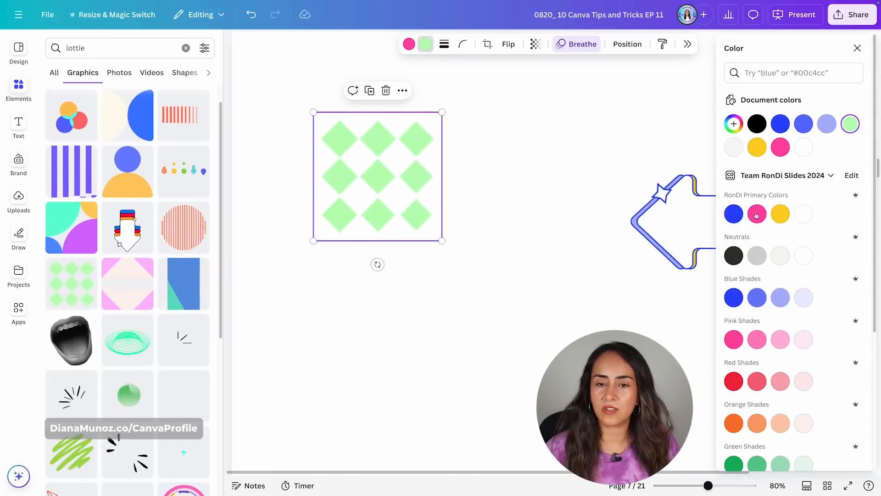
left_click(491, 142)
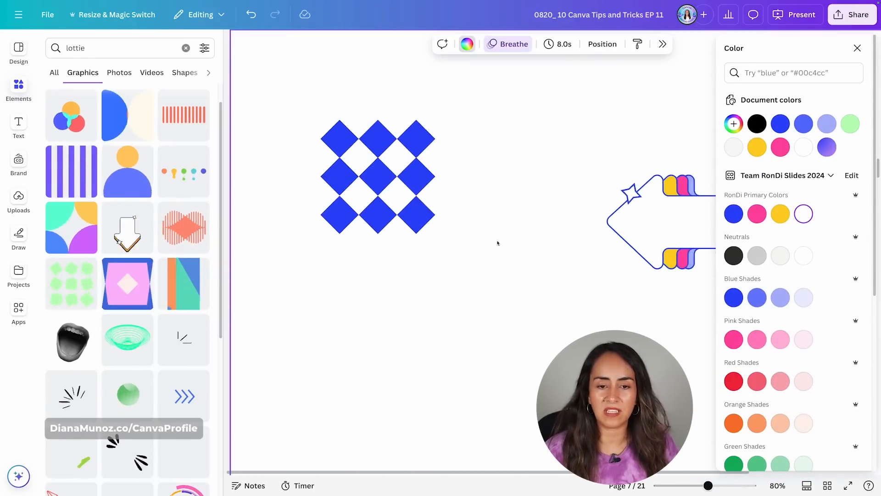
left_click(857, 48)
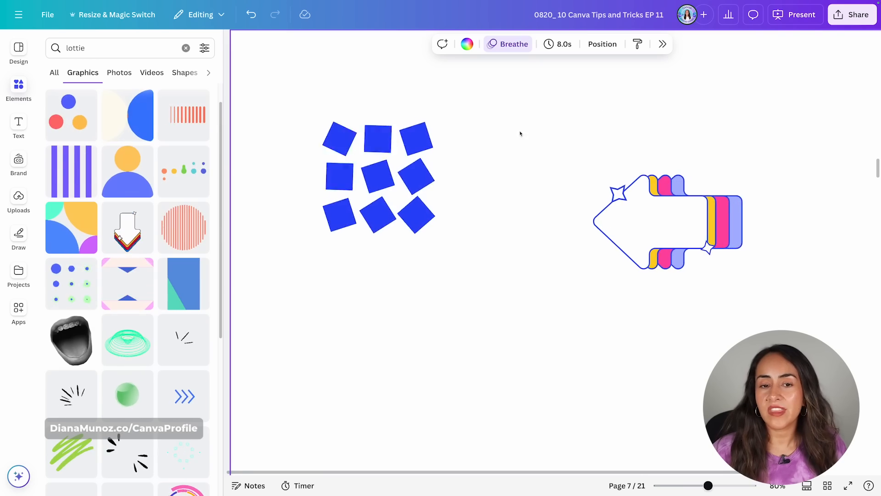
left_click(384, 152)
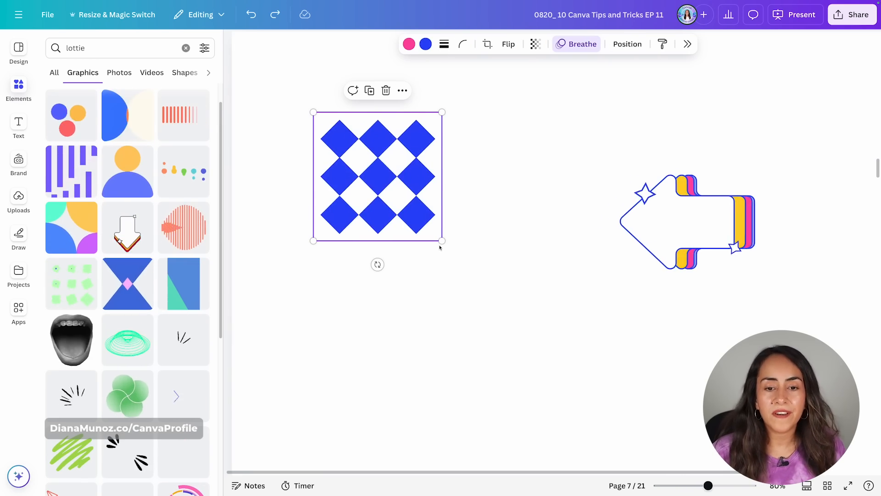
Enlarge the grid graphic and the arrow graphic to oversized scale, well beyond the page edges.
left_click_drag(442, 240, 734, 427)
left_click_drag(621, 166, 427, 402)
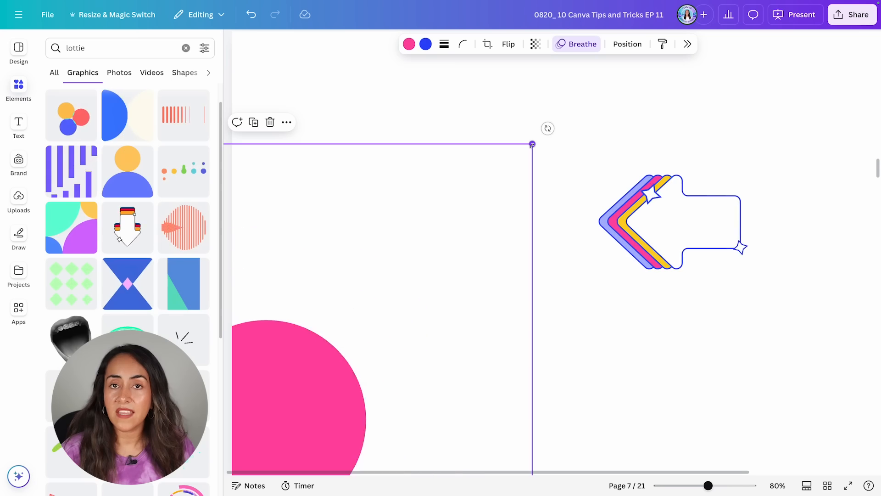
left_click_drag(531, 143, 759, 11)
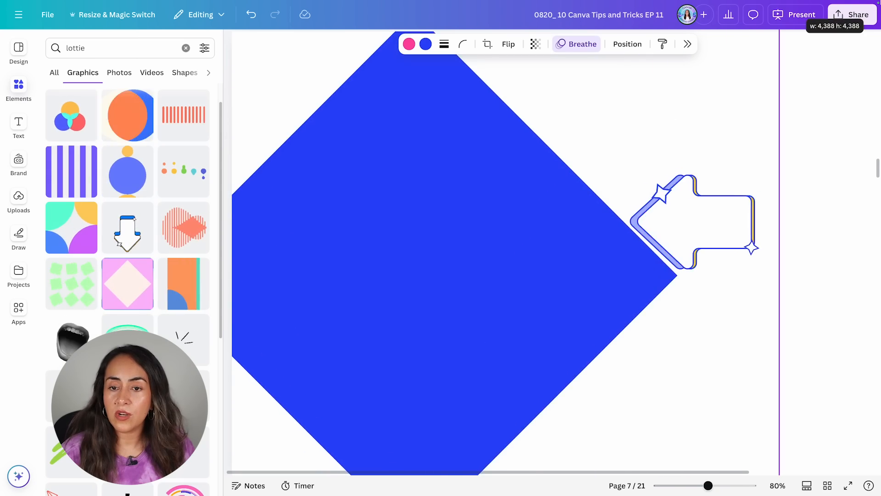
left_click_drag(674, 132, 344, 361)
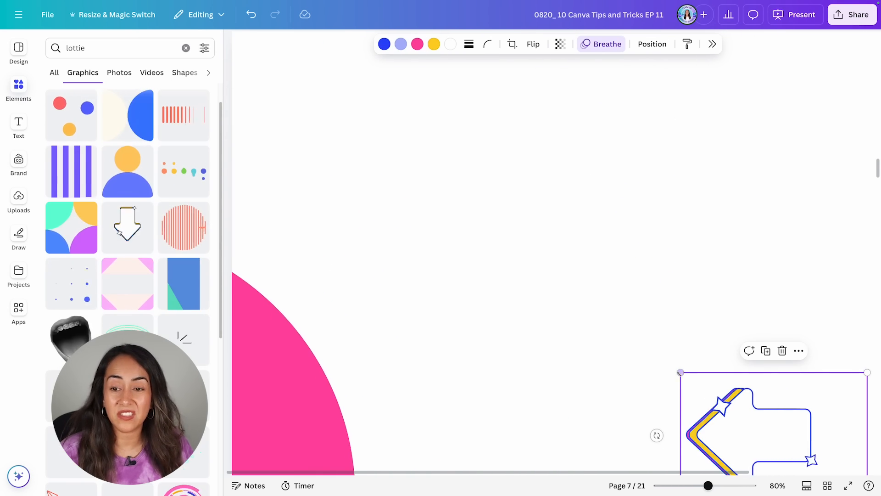
left_click_drag(680, 370, 183, 28)
left_click_drag(478, 119, 625, 219)
left_click_drag(305, 118, 247, 80)
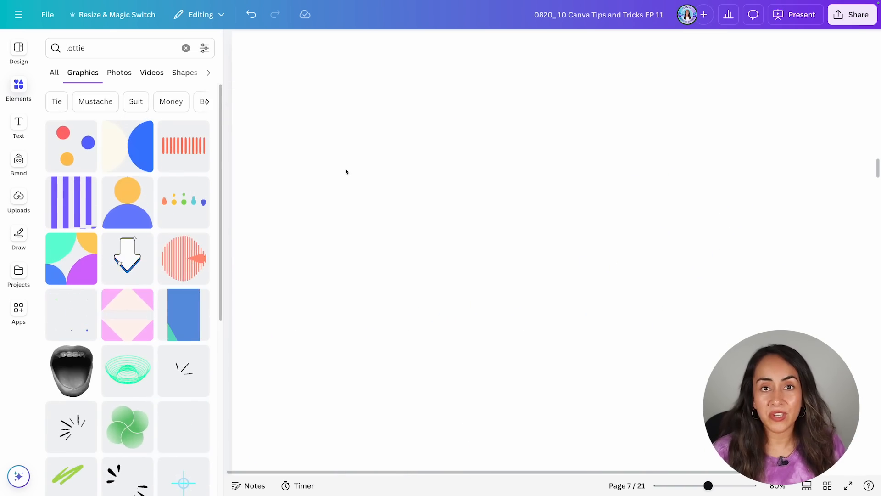
Add the ghost graphic from the lottie results, recolour all its parts with pink shades and shift it left.
scroll(216, 218, "down", 3)
scroll(216, 218, "down", 2)
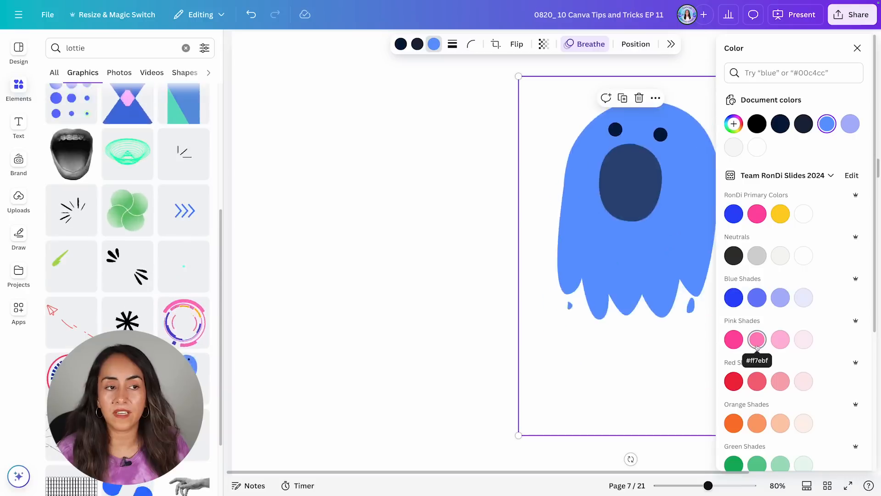
left_click(734, 339)
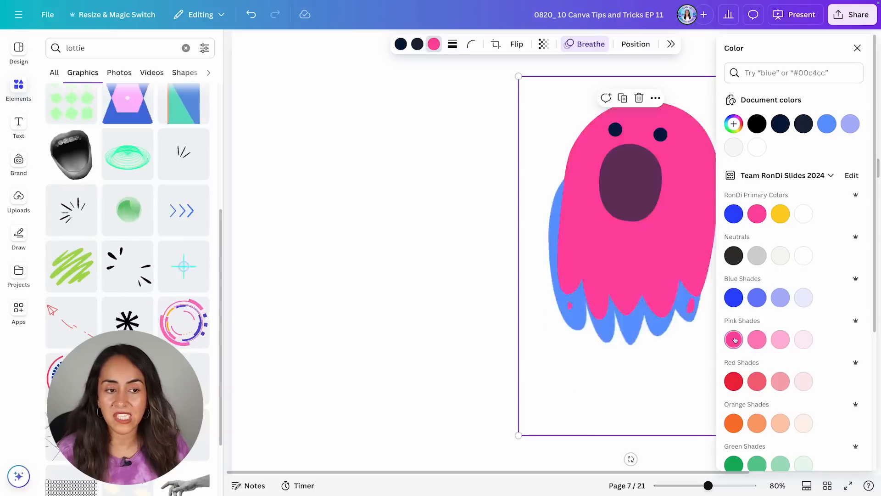
left_click(757, 340)
left_click(417, 44)
left_click(734, 340)
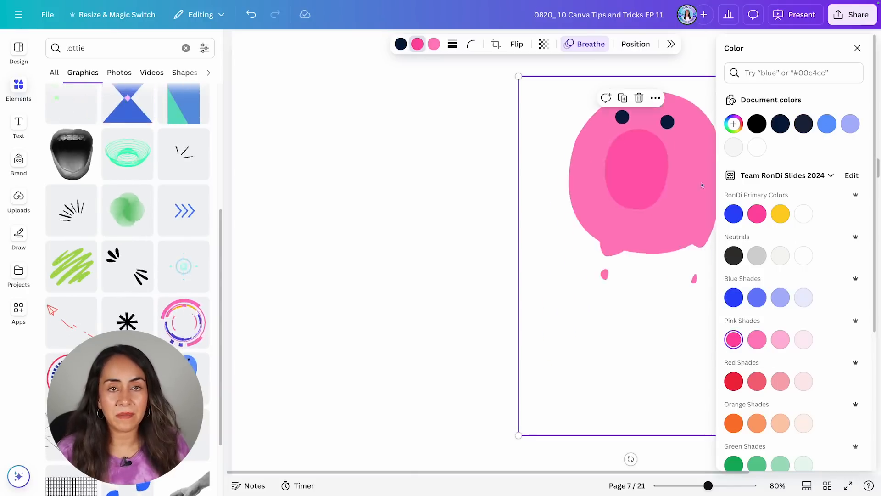
left_click(401, 44)
left_click(733, 340)
left_click(857, 48)
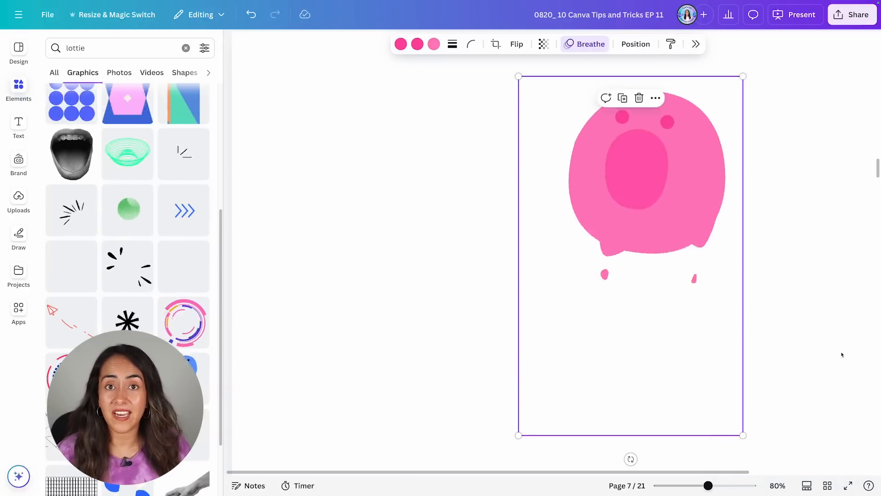
left_click_drag(679, 216, 566, 216)
left_click(809, 320)
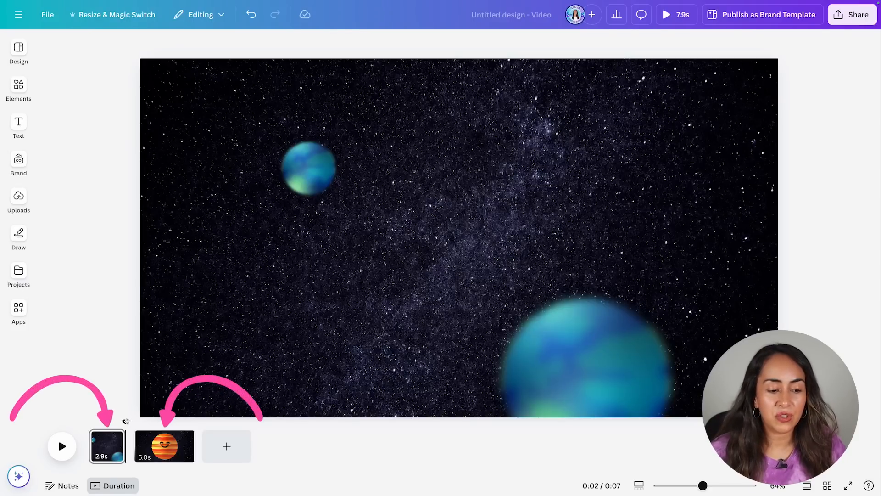
Add a new blank page to the space video and move it between the space page and the Jupiter page.
left_click_drag(125, 421, 135, 440)
left_click(135, 441)
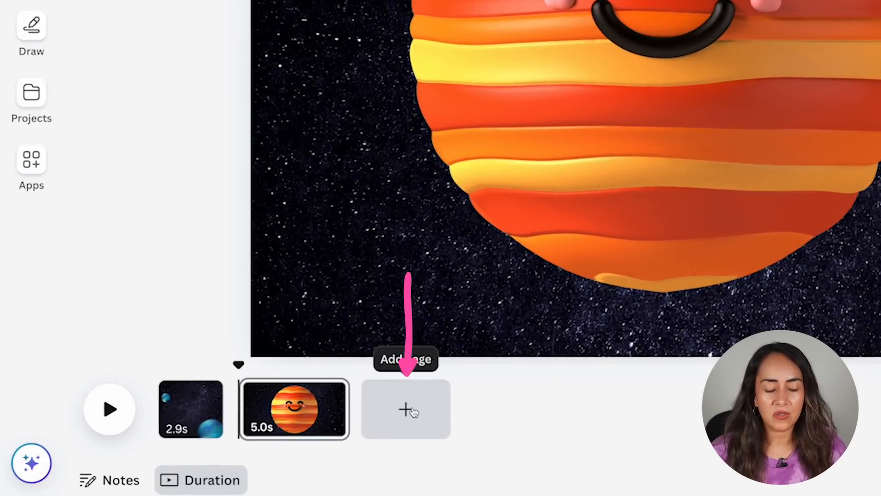
left_click(413, 412)
left_click_drag(420, 416, 212, 367)
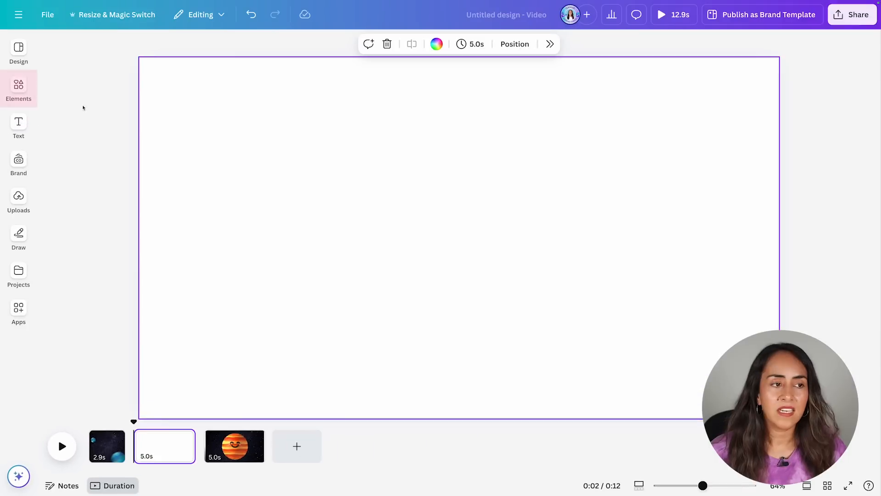
Add the orange and cyan circle animated graphic from the lottie results to the blank page.
left_click(18, 87)
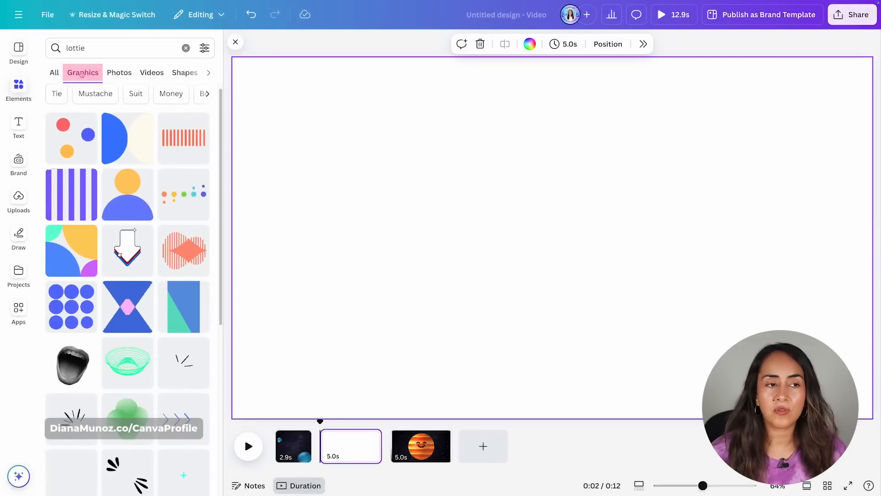
left_click(81, 74)
scroll(214, 199, "down", 4)
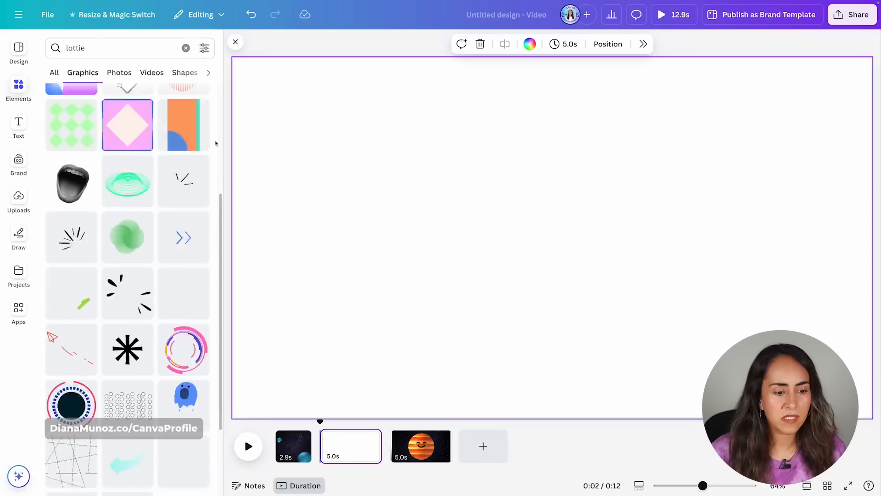
scroll(215, 143, "down", 5)
scroll(216, 144, "down", 8)
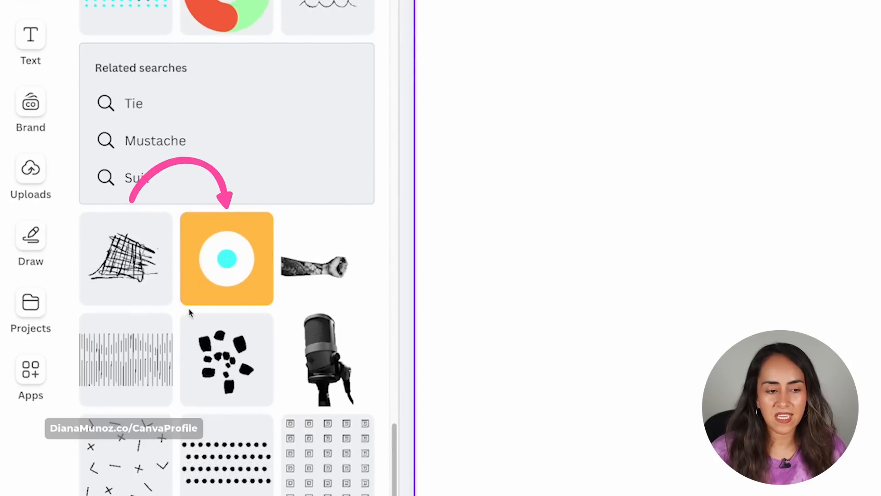
left_click(212, 281)
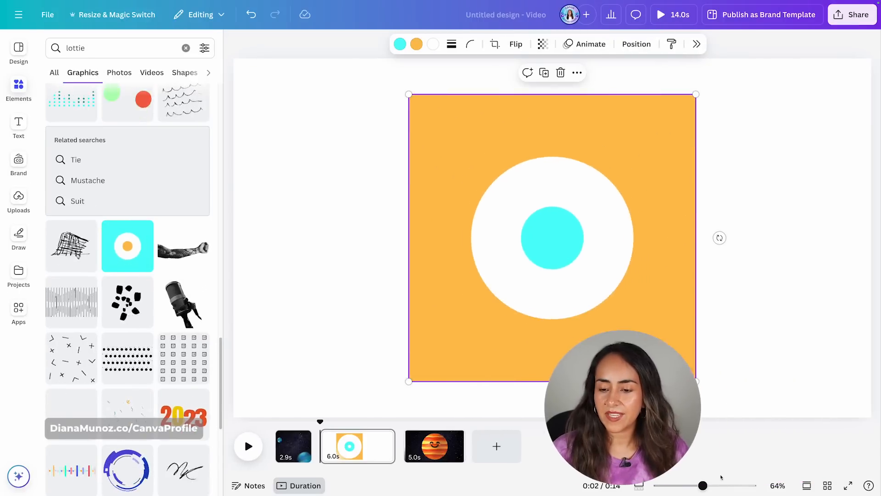
Enlarge the circle graphic until it fills the page width.
left_click_drag(702, 485, 691, 487)
left_click_drag(640, 151, 804, 87)
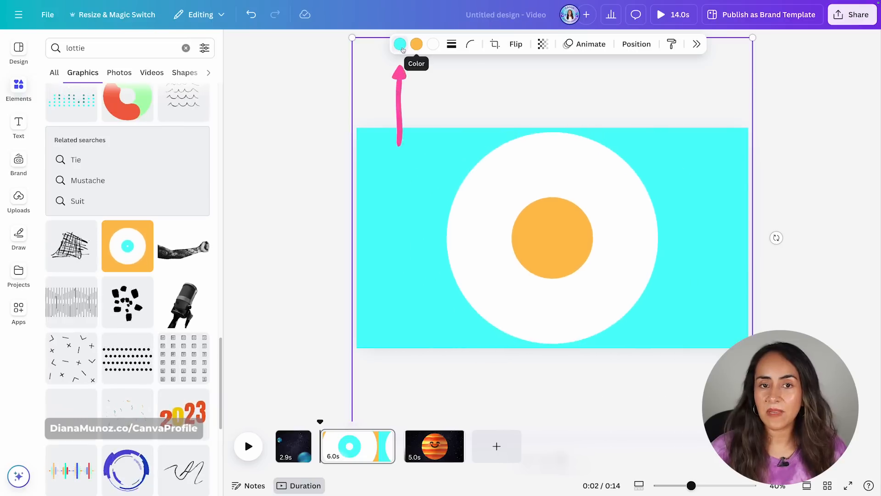
Recolour the circle graphic with orange and yellow picked from the photo colours.
left_click(400, 44)
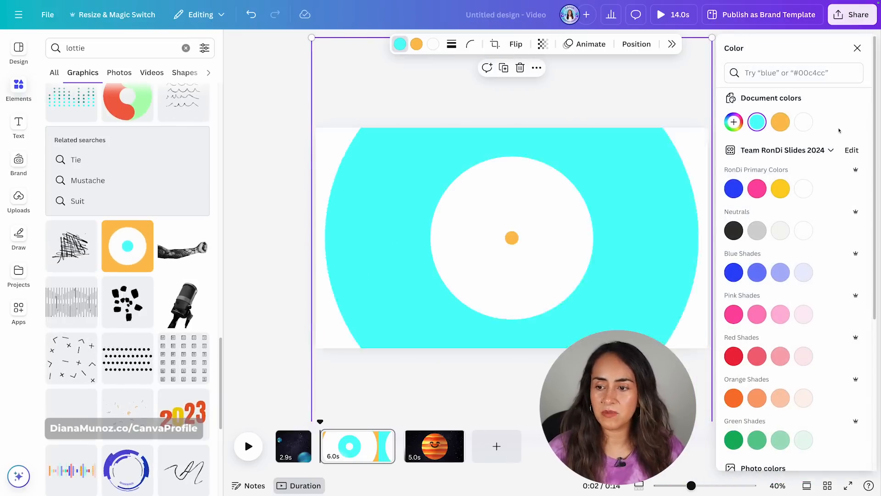
scroll(826, 184, "down", 5)
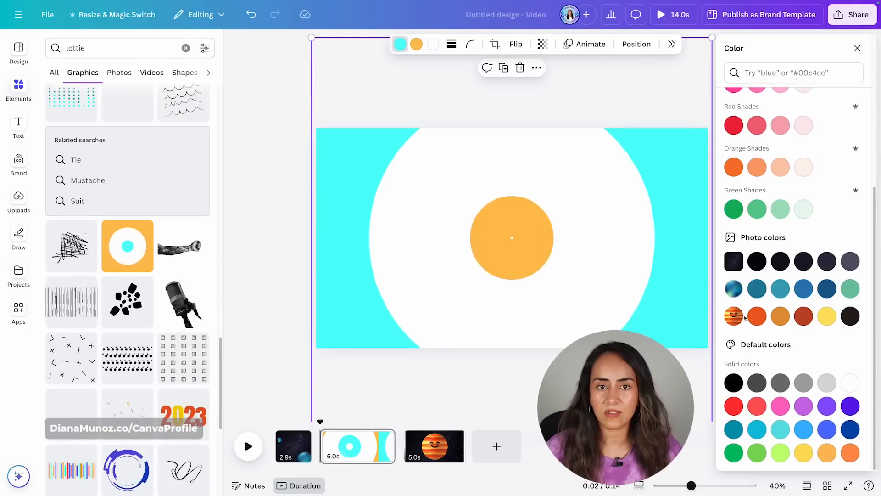
left_click(659, 330)
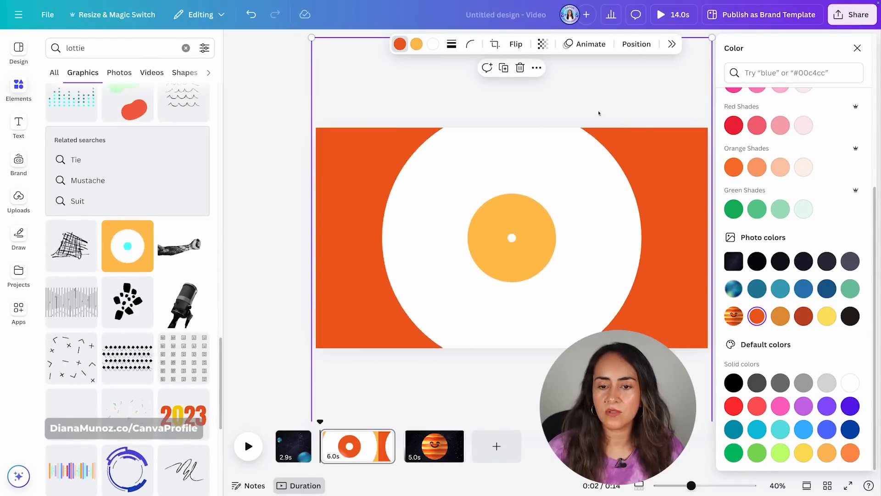
left_click(417, 45)
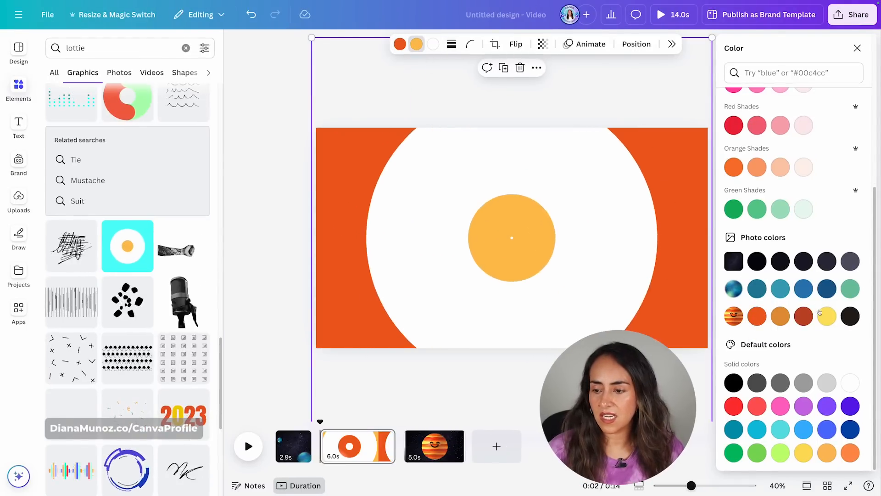
left_click(827, 315)
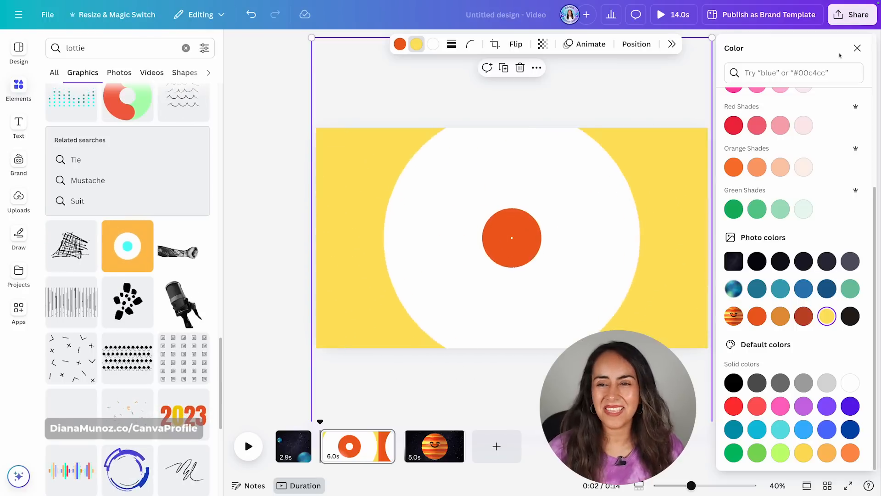
left_click(856, 48)
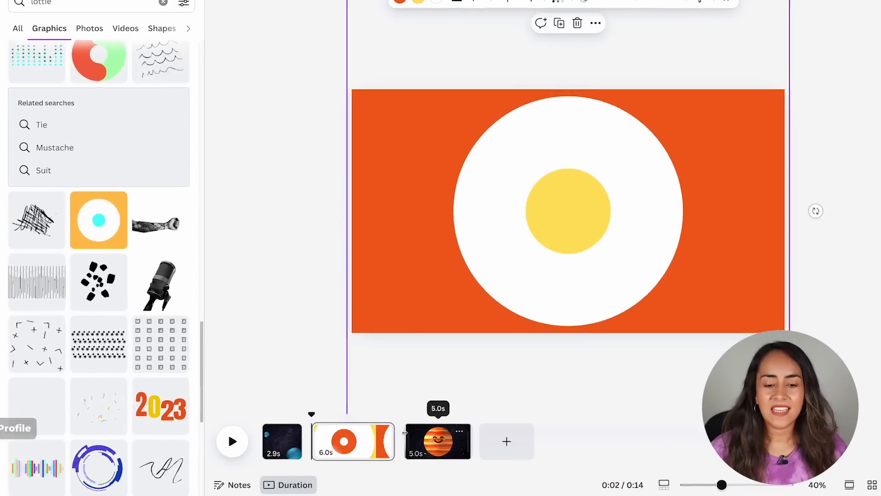
Shorten the circle page to 2.2 s and add a Circle Wipe transition after the space page.
mouse_move(404, 433)
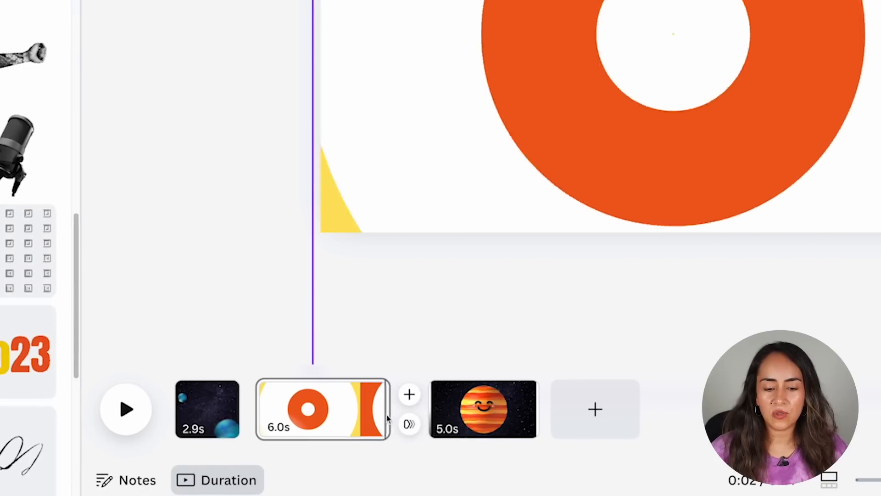
left_click_drag(386, 410, 304, 414)
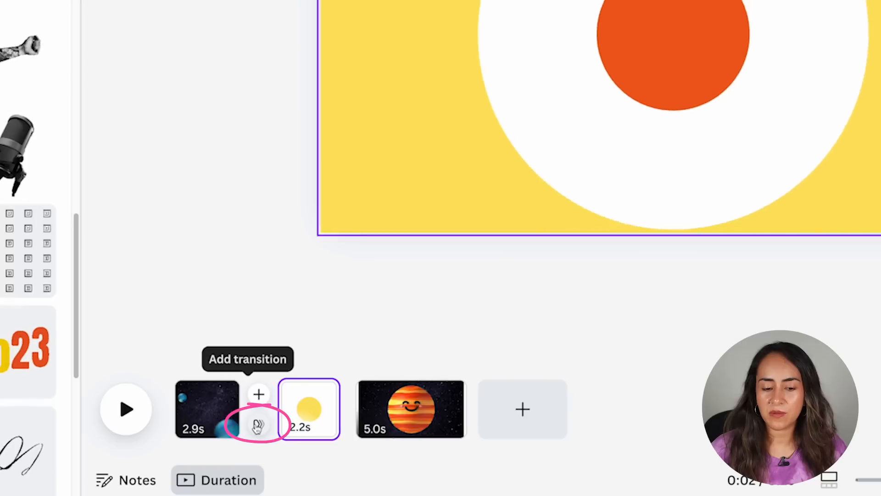
left_click(257, 428)
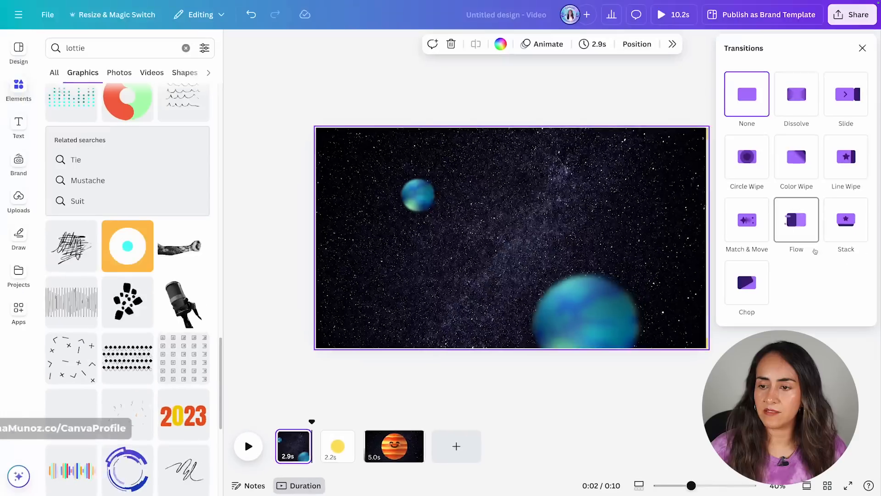
left_click(748, 173)
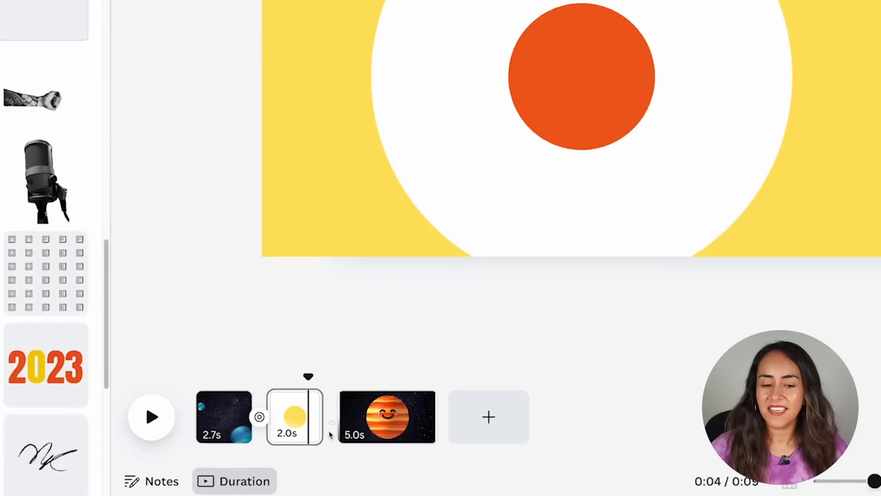
Add a Circle Wipe transition between the circle page and the Jupiter page.
left_click(361, 455)
left_click(332, 425)
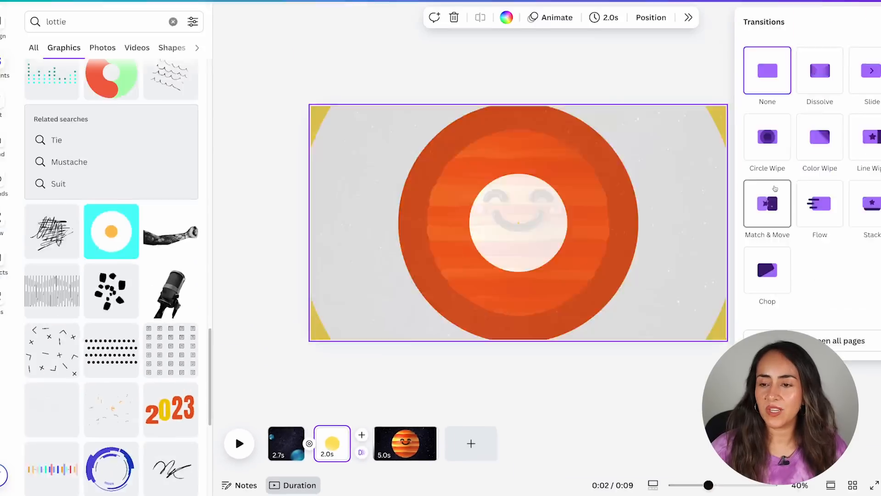
left_click(747, 158)
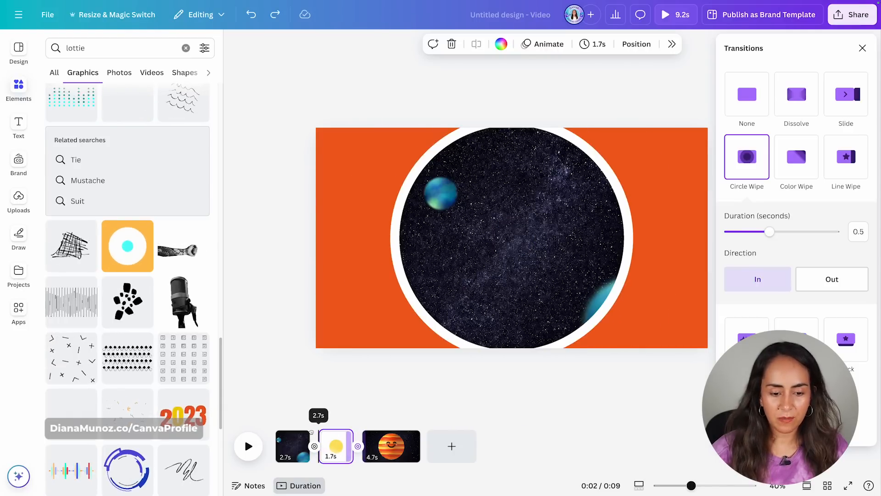
Shorten the circle page to 0.9 s and set the transition direction to Out.
key("space")
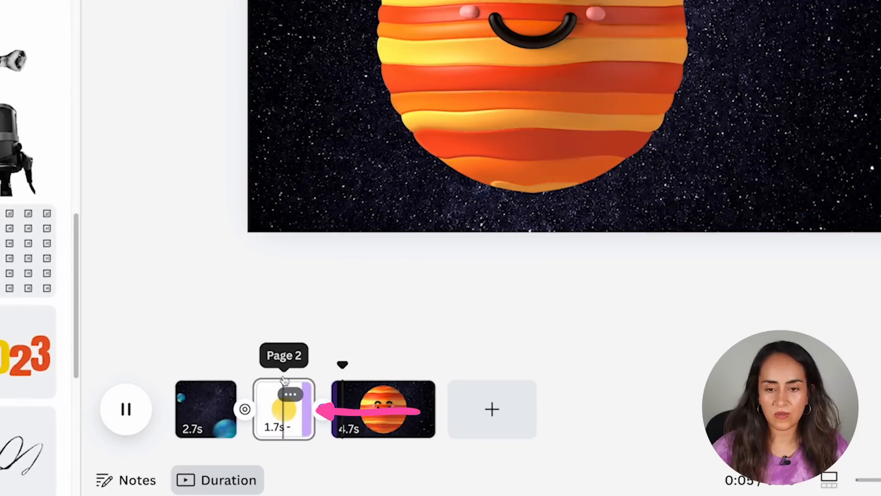
left_click_drag(314, 389, 301, 393)
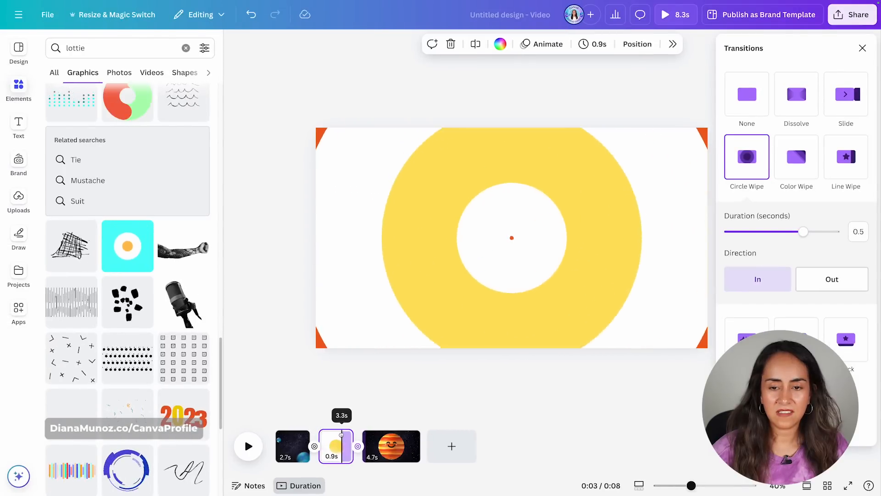
left_click(832, 279)
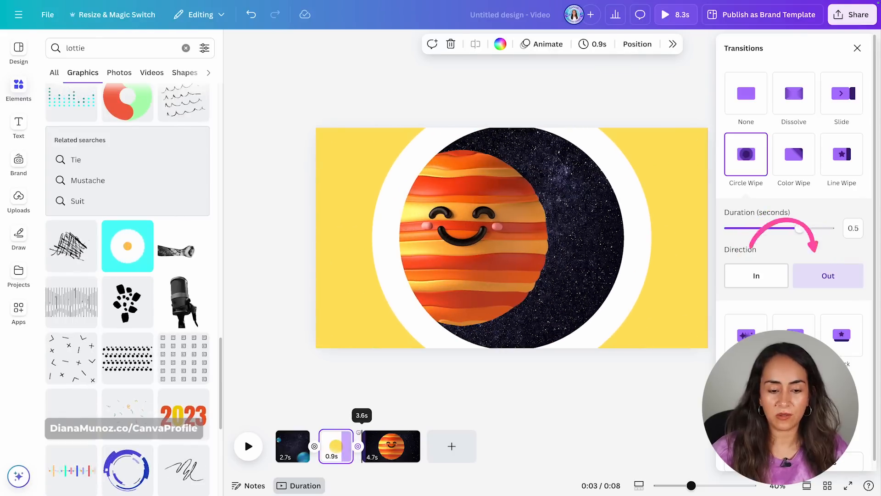
Preview the whole video from the first page.
left_click(296, 431)
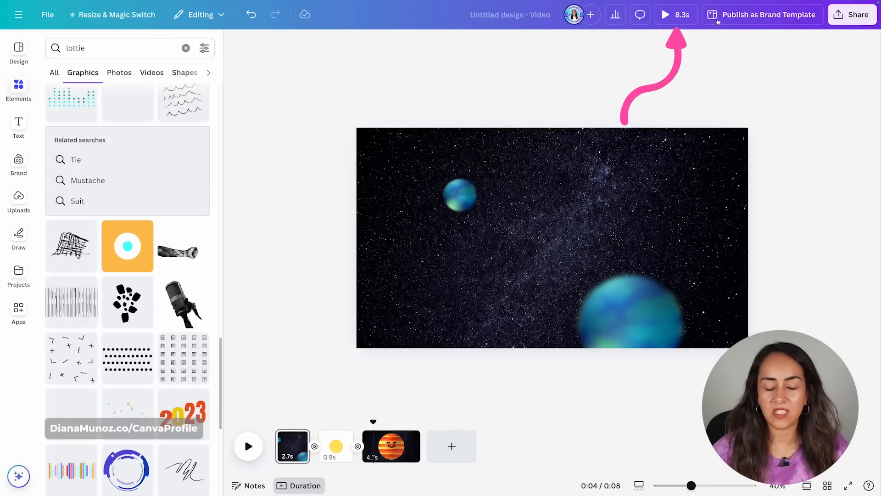
left_click(679, 14)
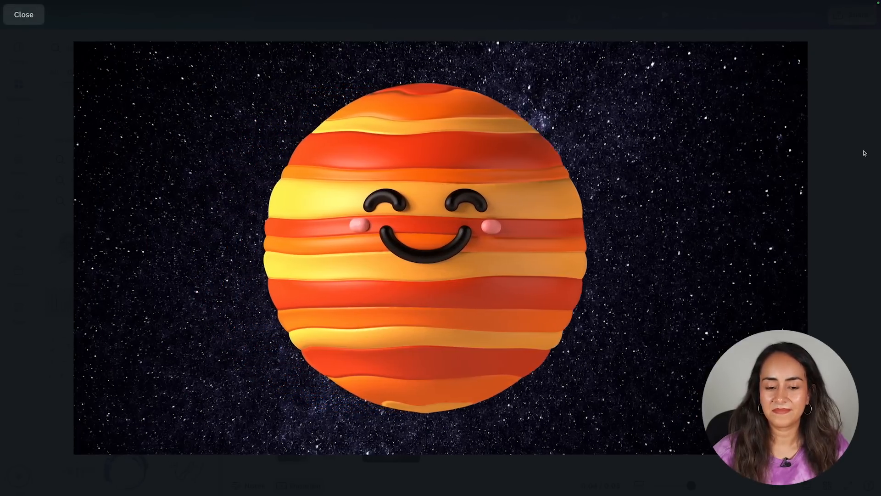
key("Escape")
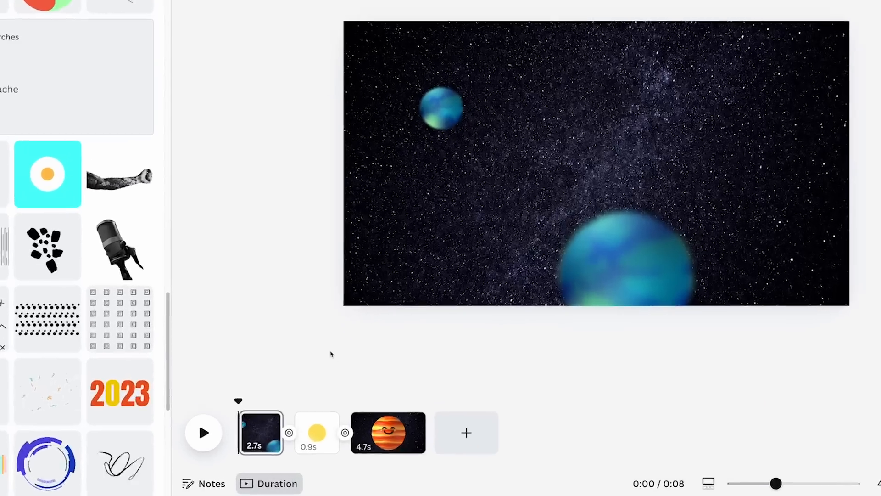
Lengthen the circle page to 2.0 s.
left_click_drag(351, 446, 365, 446)
left_click_drag(333, 384, 335, 384)
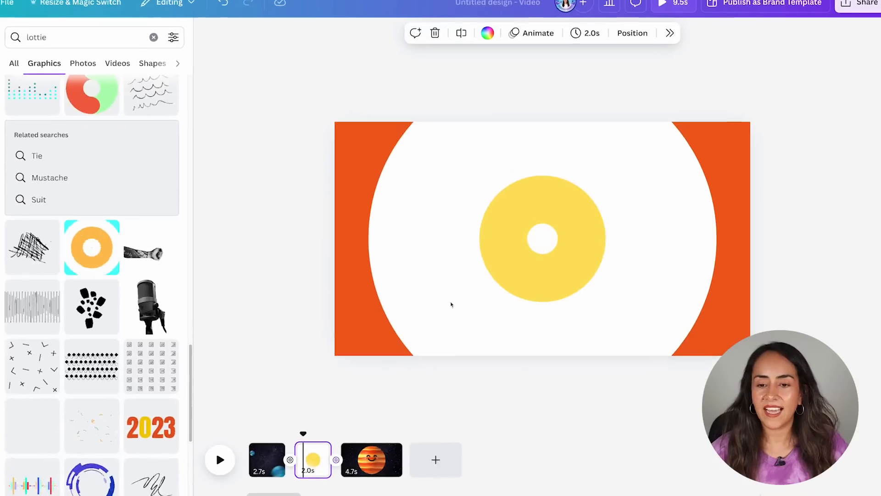
Add a text box inside the inner circle, clear its placeholder and enter "1 tip".
key("t")
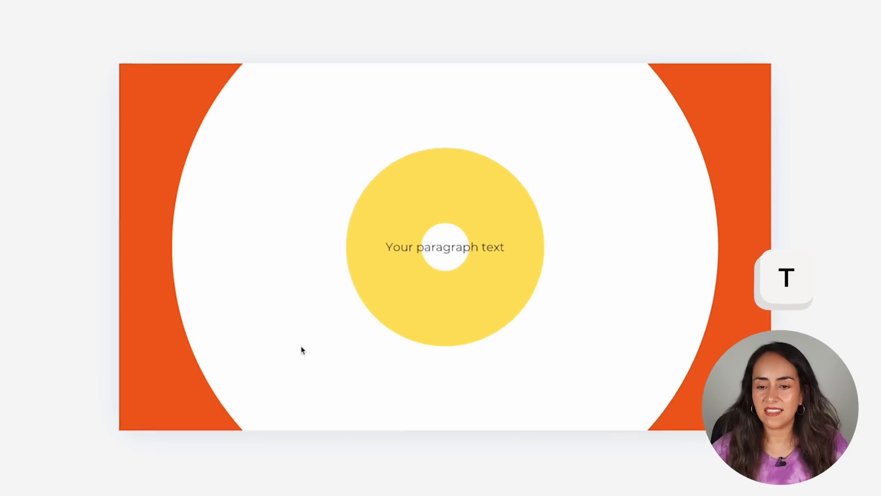
double_click(462, 251)
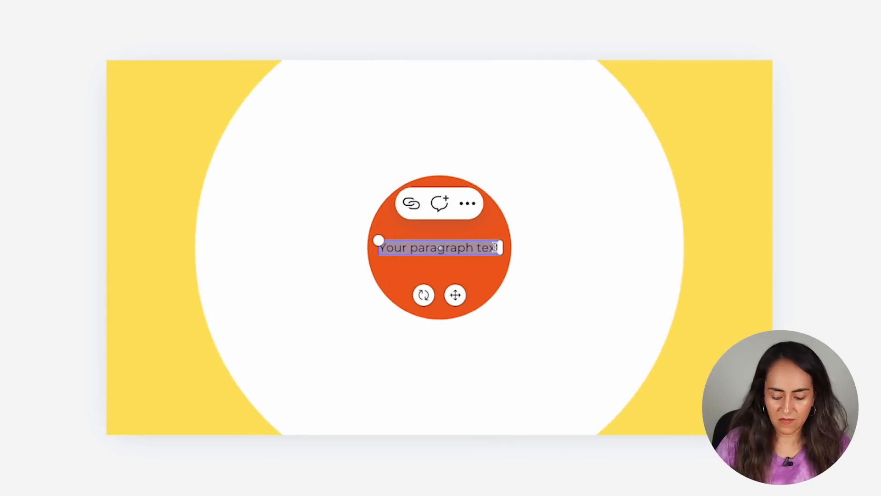
key("BackSpace")
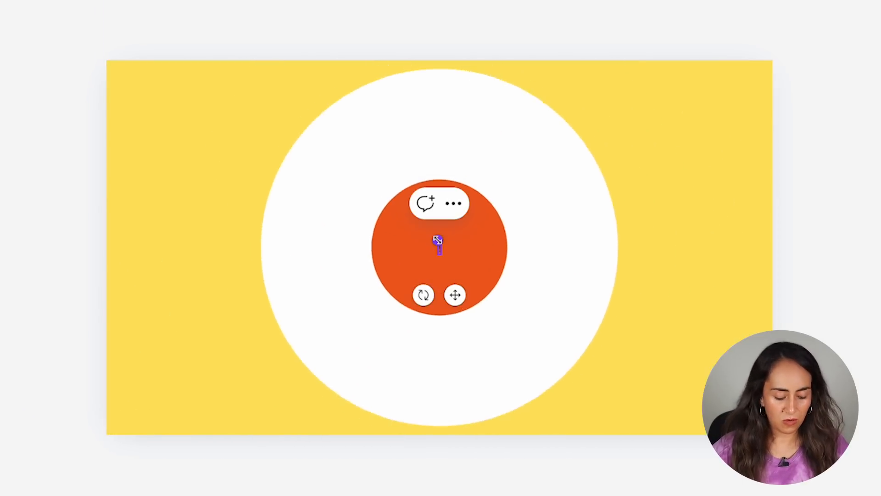
left_click_drag(438, 240, 380, 215)
double_click(439, 247)
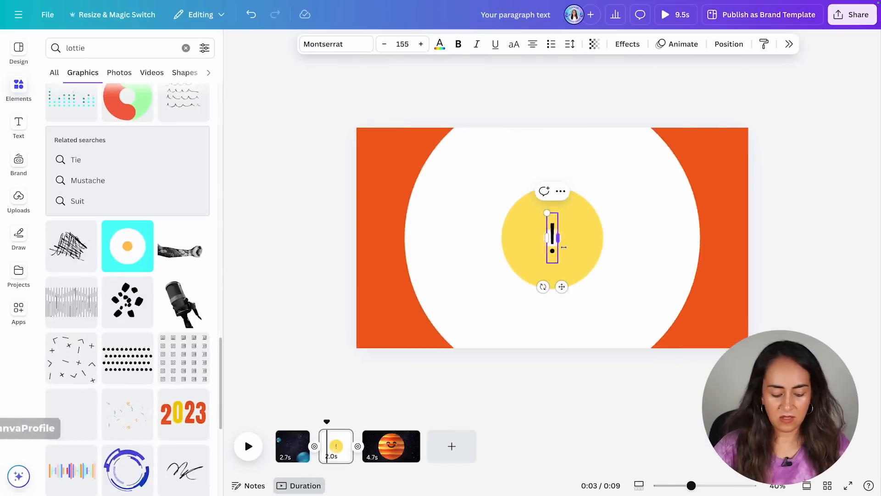
type("1 tip")
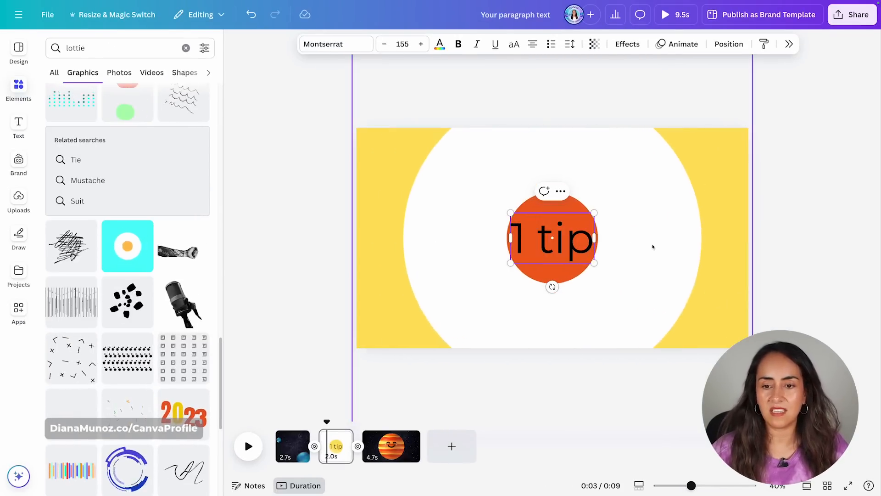
Select all the text and change its colour to the orange document colour.
key("ctrl+a")
left_click(474, 44)
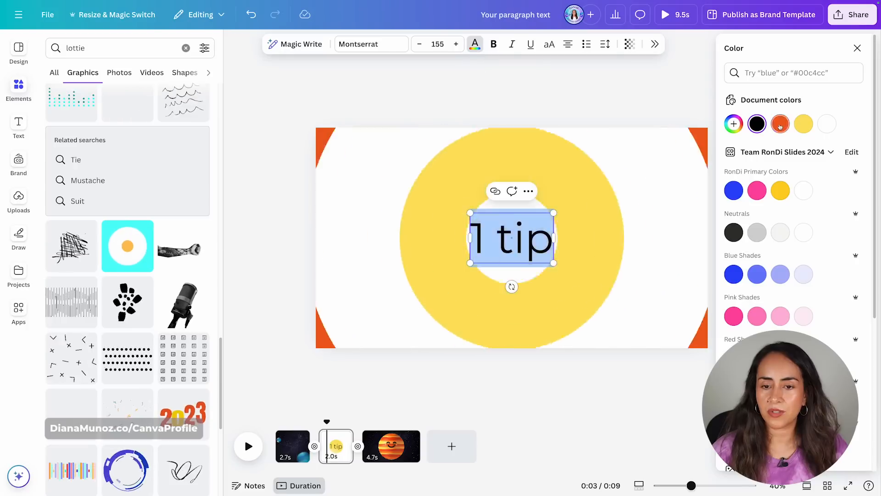
left_click(785, 124)
left_click(575, 97)
left_click(574, 95)
left_click_drag(327, 421, 302, 421)
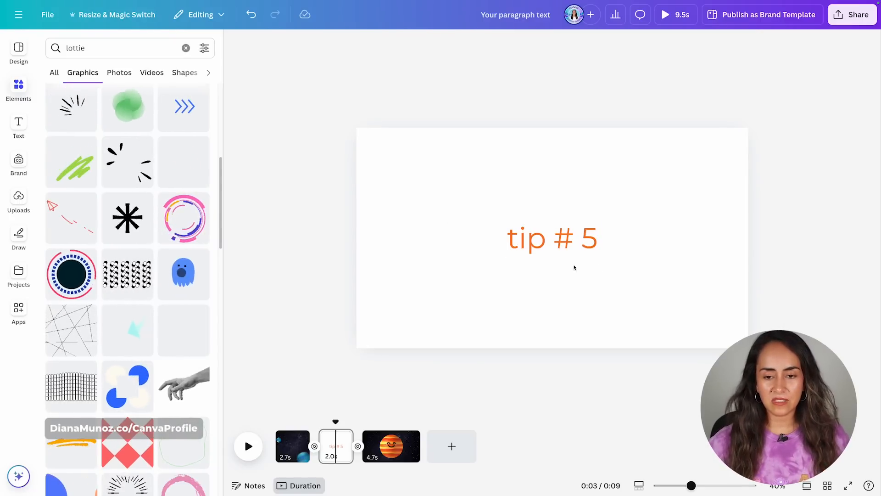
Add the sparkle-lines Lottie graphic to the tip # 5 page, undo its rotation, and crop it to its upper-left burst.
left_click(109, 166)
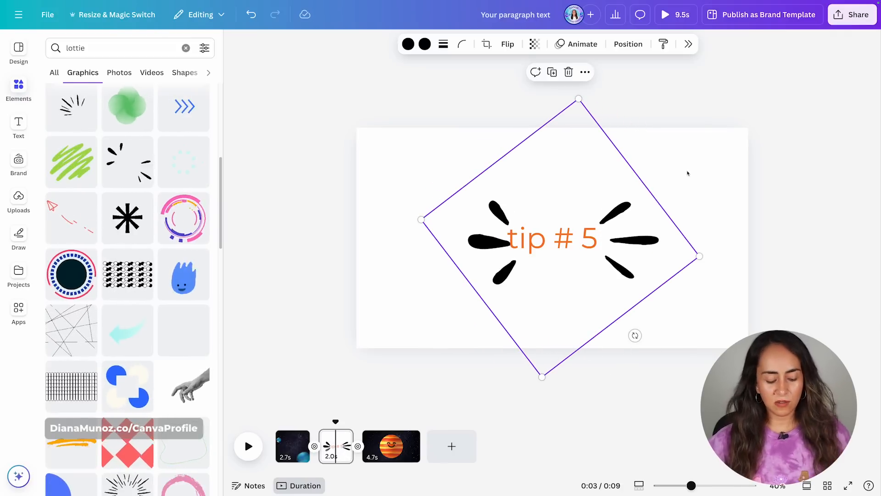
key("ctrl+z")
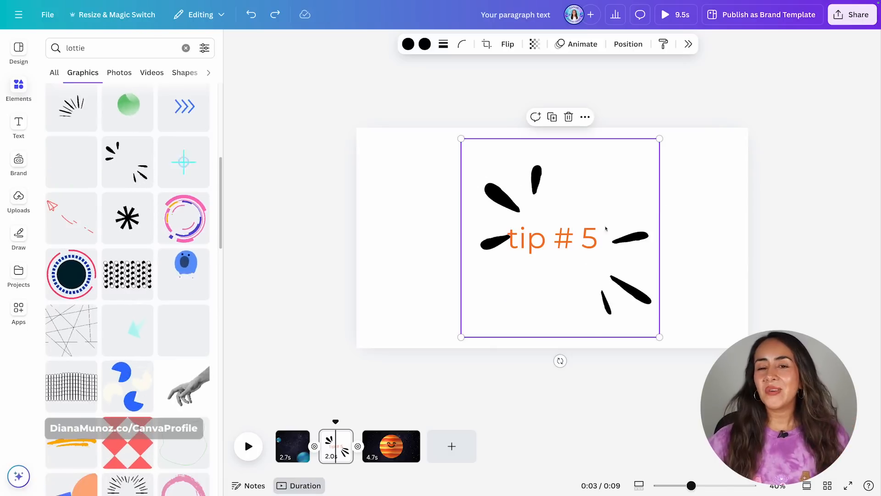
double_click(510, 204)
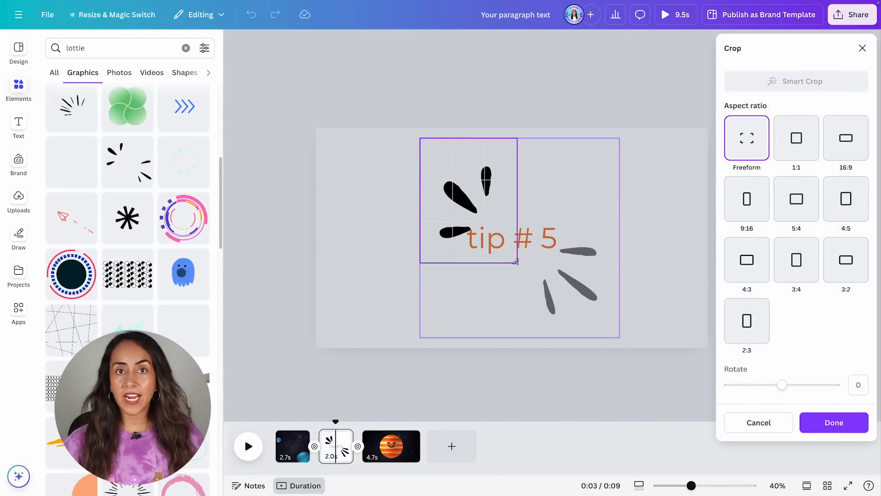
left_click(845, 424)
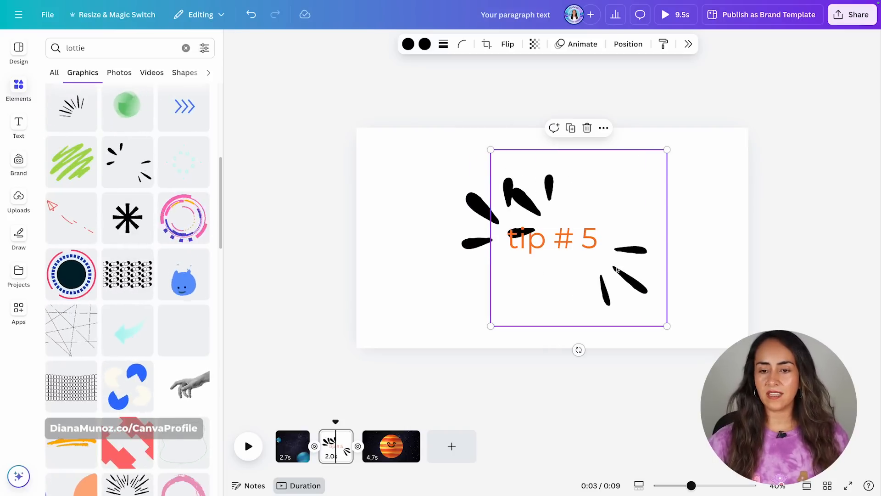
double_click(565, 191)
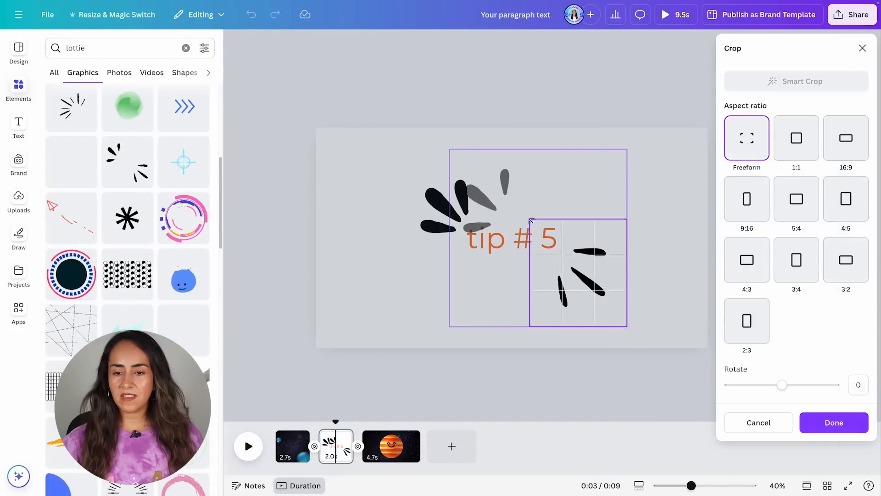
left_click(850, 430)
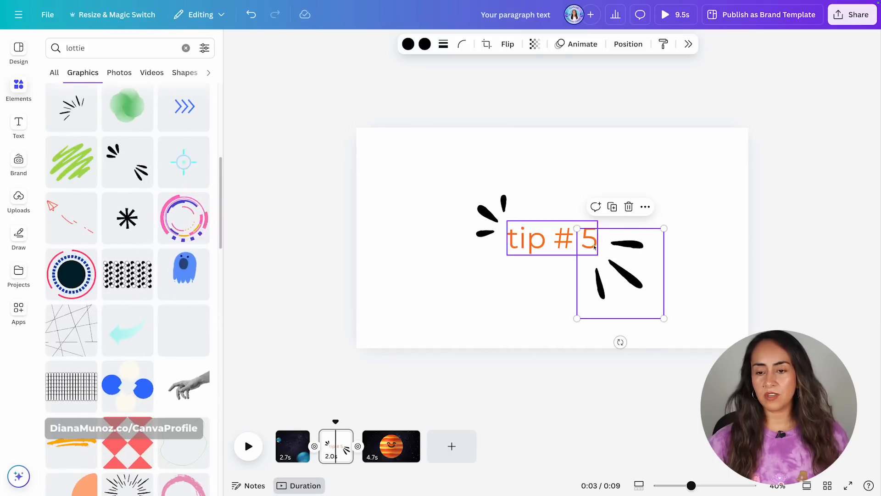
left_click(708, 275)
left_click(644, 281)
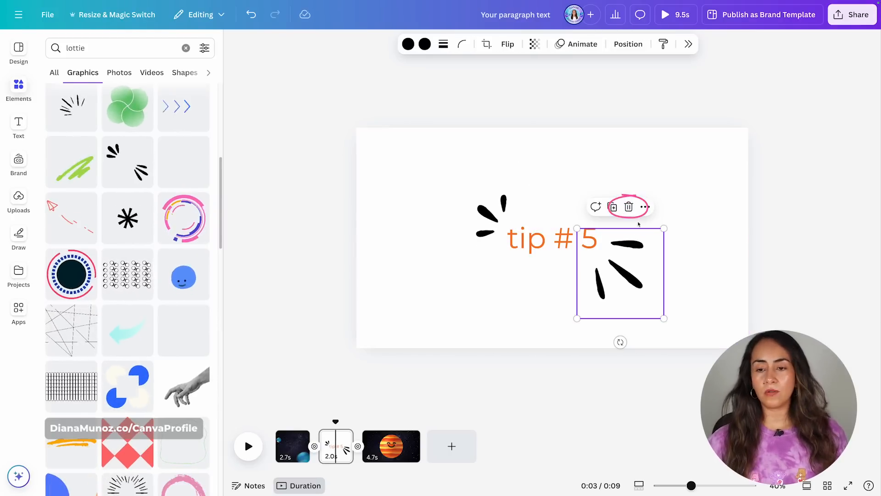
left_click(629, 205)
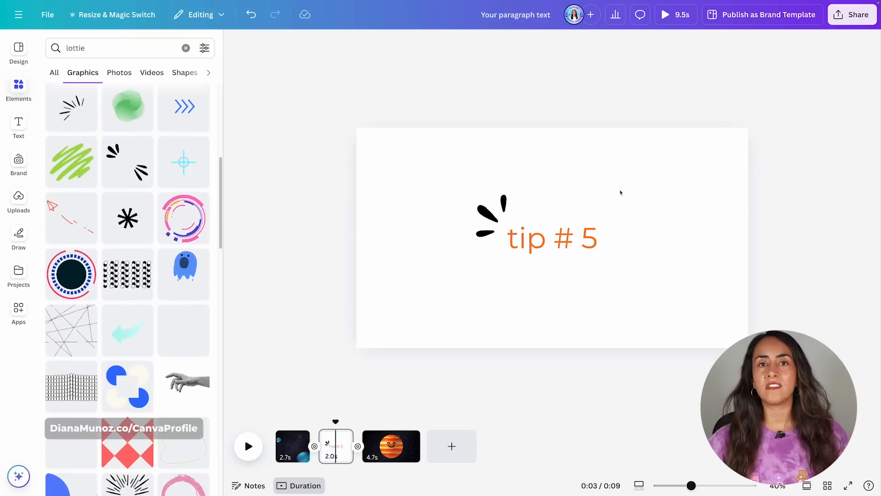
Recolour the sparkle graphic beside the tip # 5 text to orange.
left_click(634, 180)
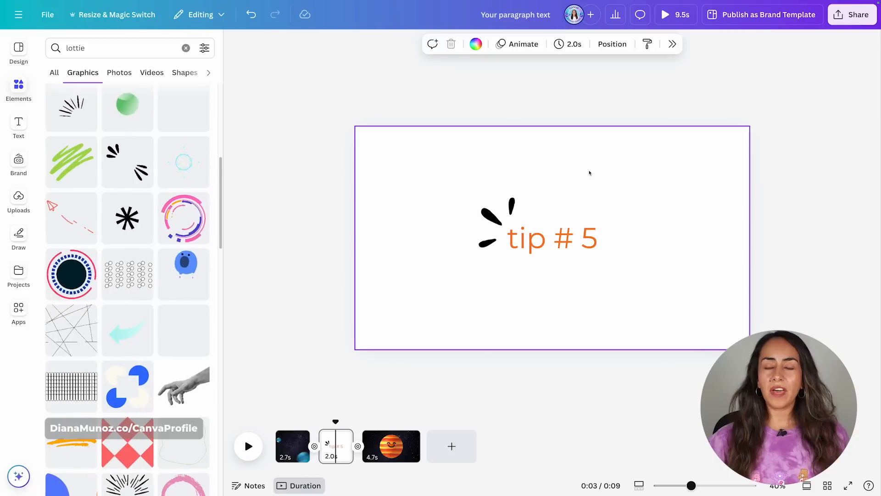
left_click(496, 214)
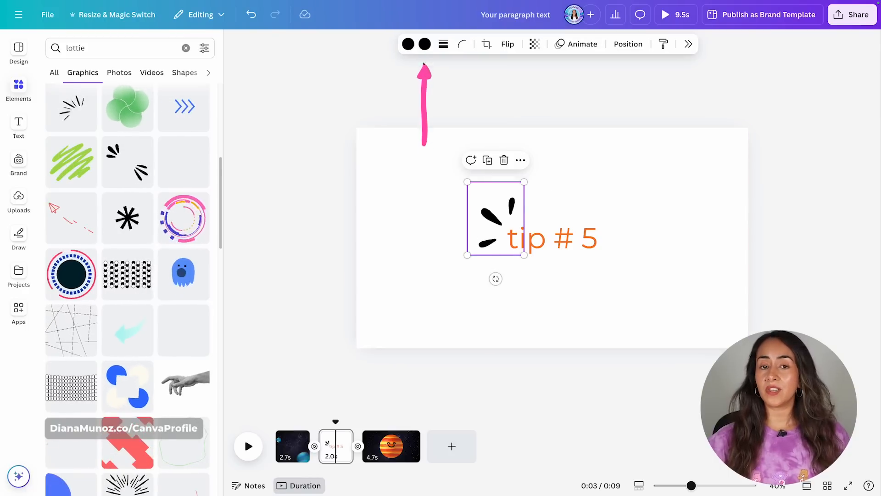
left_click(424, 44)
left_click(809, 126)
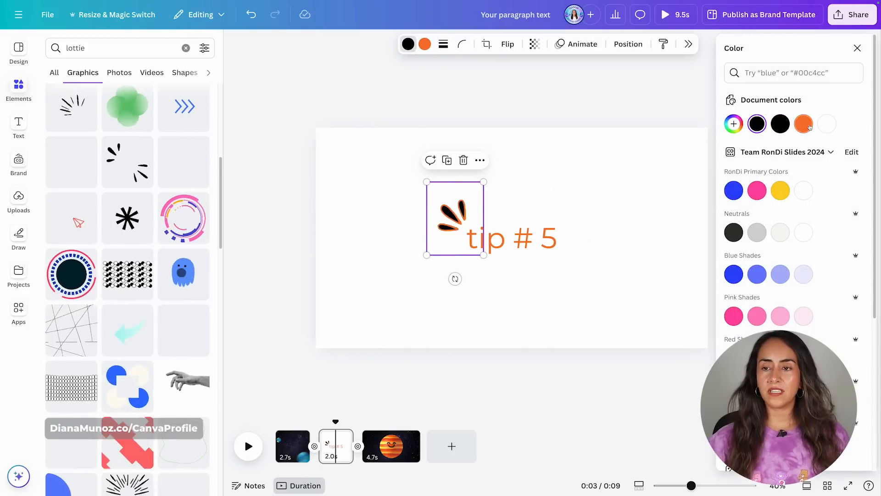
left_click(556, 180)
left_click(857, 48)
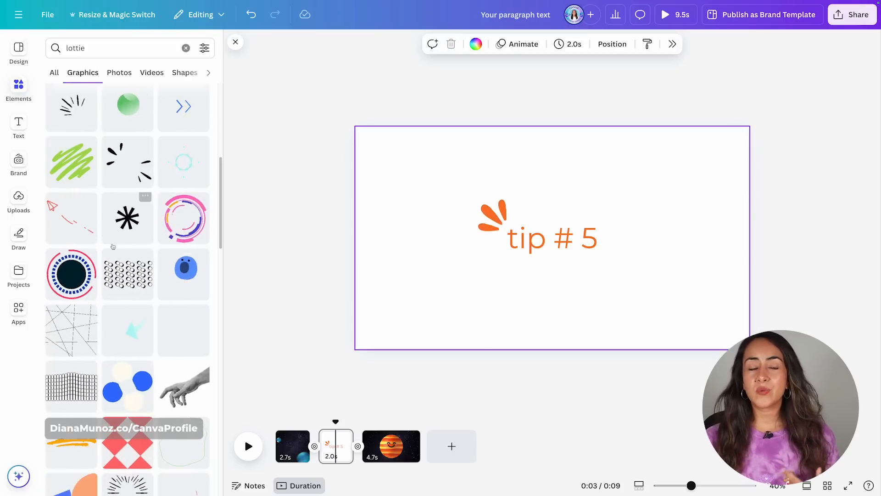
Clear the search, open Word stickers and add the "Happy Days" sticker to the page.
left_click(186, 48)
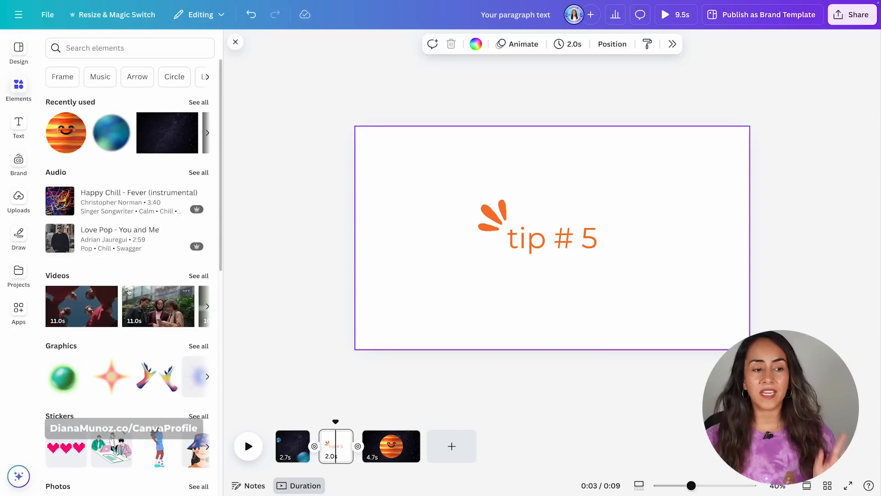
scroll(54, 353, "down", 2)
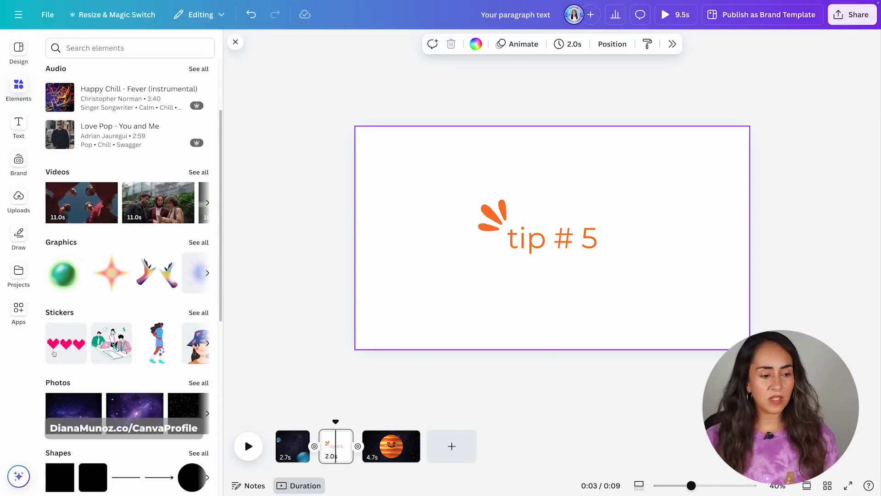
left_click(195, 314)
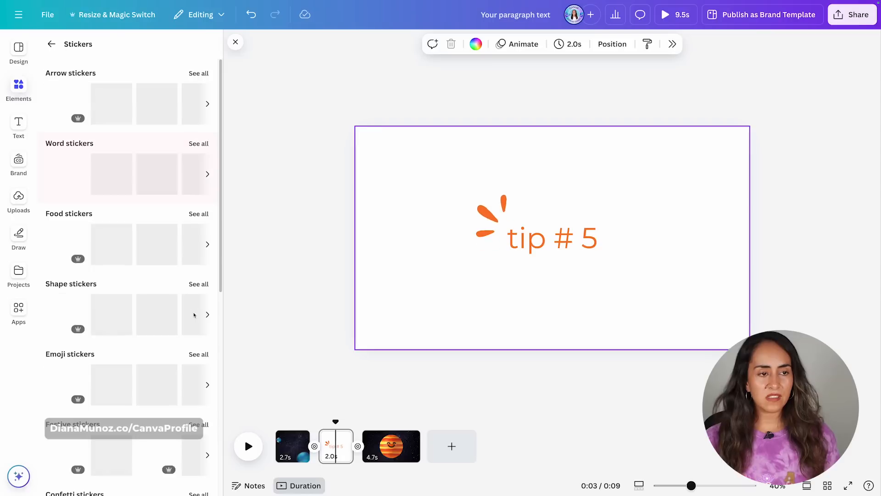
left_click(67, 146)
scroll(182, 326, "down", 5)
scroll(182, 325, "down", 5)
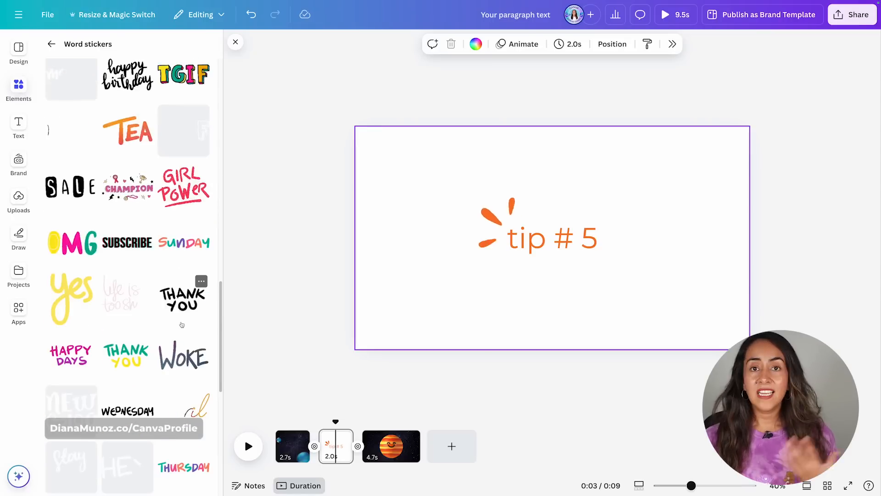
left_click(57, 359)
left_click_drag(651, 257, 649, 229)
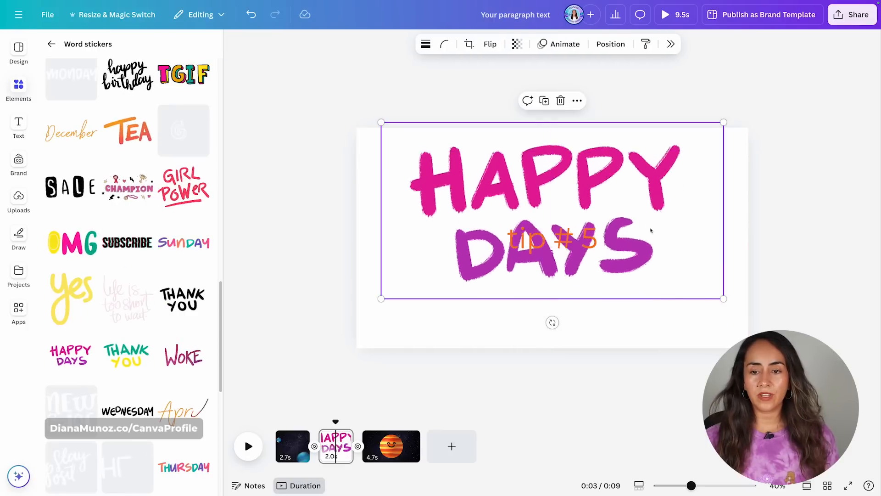
Crop the Happy Days sticker so only the word HAPPY remains.
double_click(644, 263)
left_click_drag(683, 298, 694, 216)
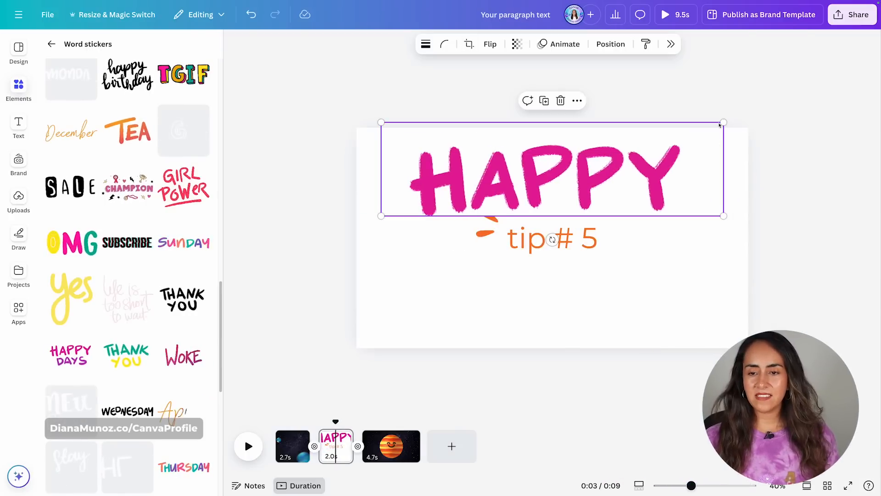
left_click_drag(723, 216, 614, 197)
Delete the tip # 5 text and sparkle graphic, and move the HAPPY sticker to the page centre.
left_click_drag(492, 217, 648, 279)
key("Delete")
left_click_drag(552, 188, 552, 243)
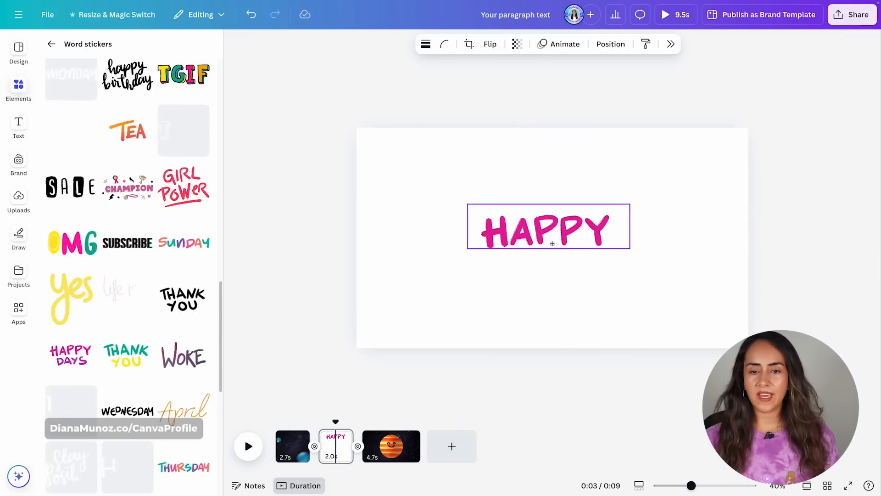
key("Escape")
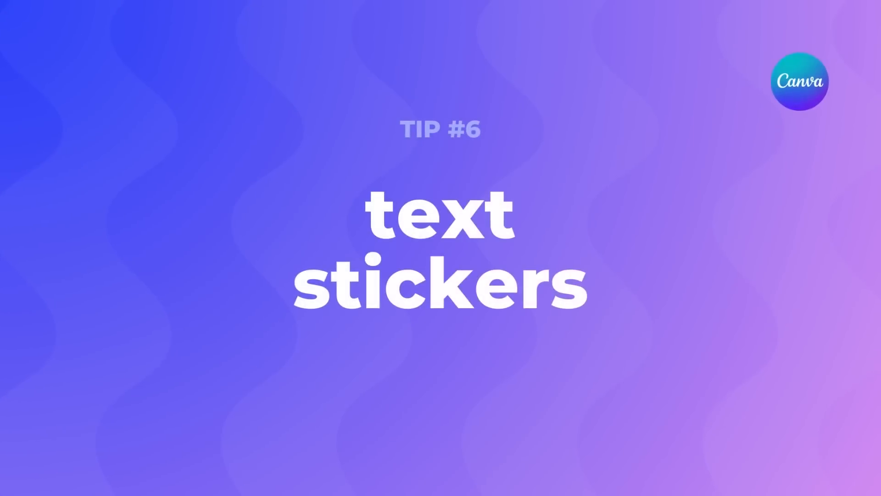
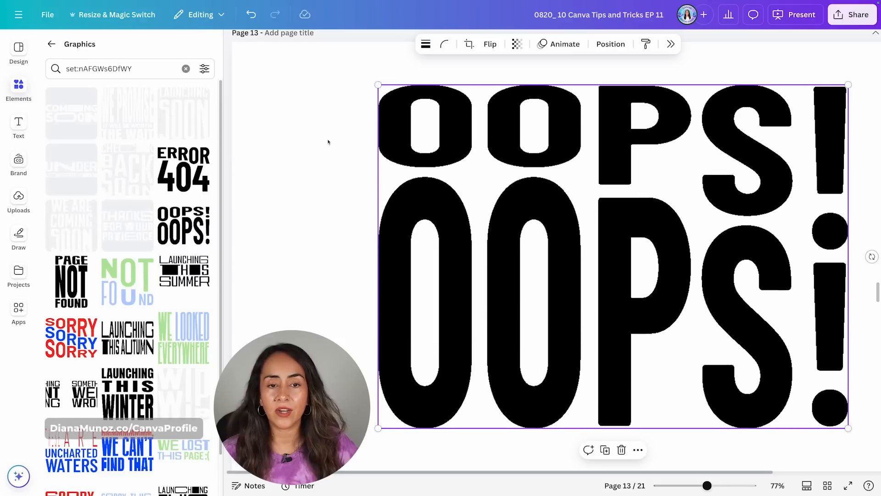
Delete the OOPS OOPS graphic and colour the page background pink.
key("Delete")
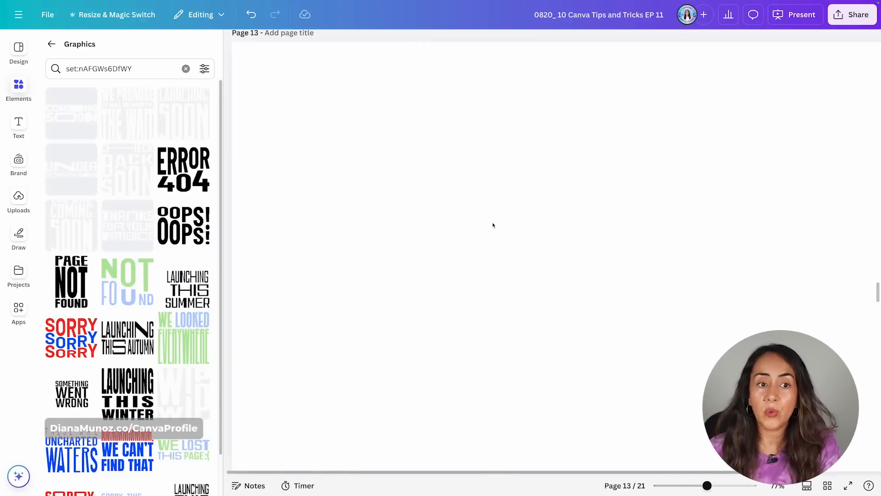
left_click(461, 115)
left_click(465, 44)
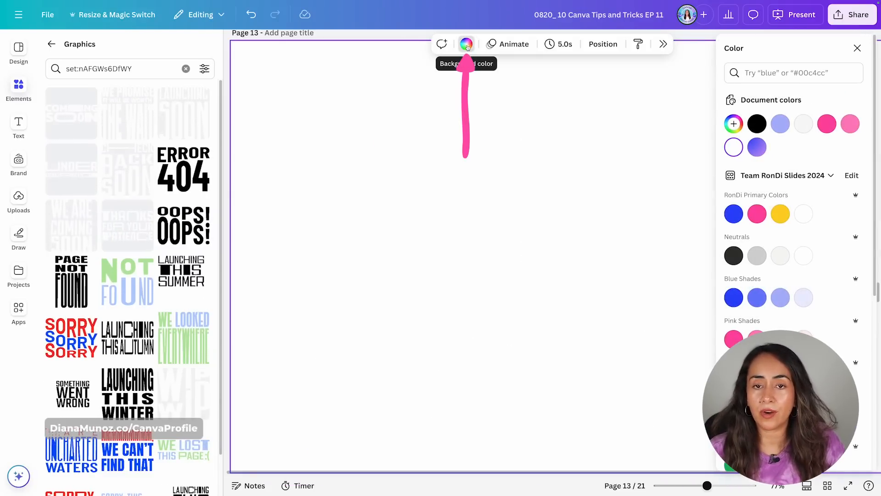
left_click(827, 124)
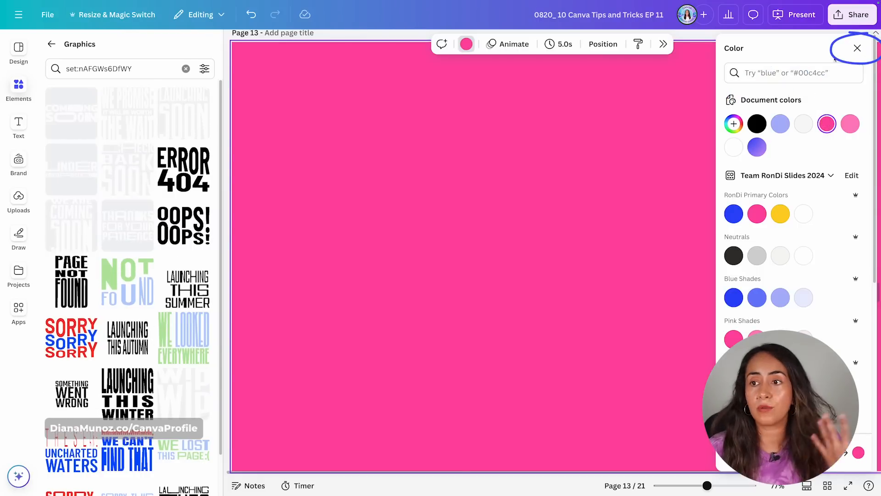
left_click(856, 47)
Add the white COMING SOON graphic and shrink it to about 296 by 101 at the page centre.
left_click(71, 112)
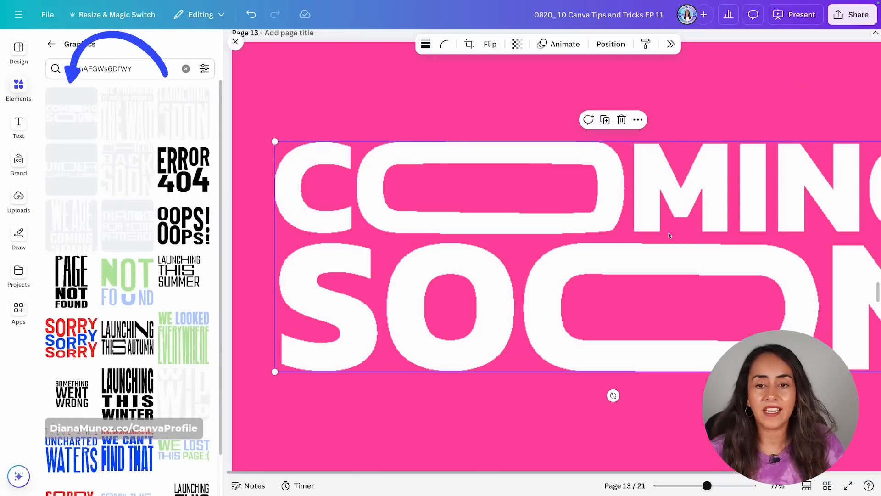
left_click_drag(274, 142, 545, 262)
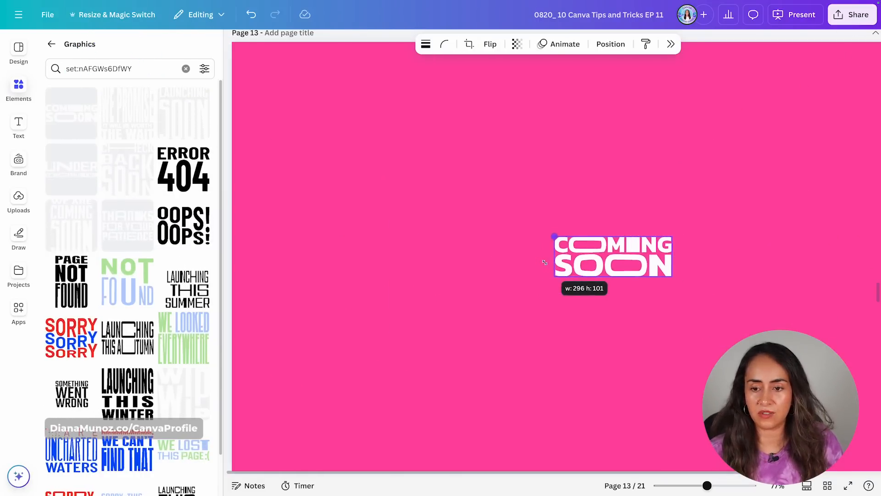
left_click(277, 70)
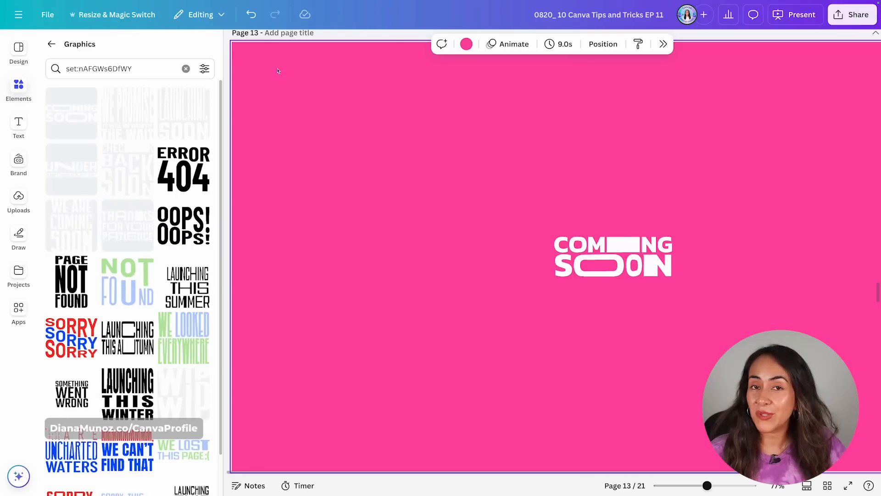
Replace the graphics search with the set ID nAFFJsmDKqM to browse a different graphic set.
left_click_drag(132, 69, 66, 68)
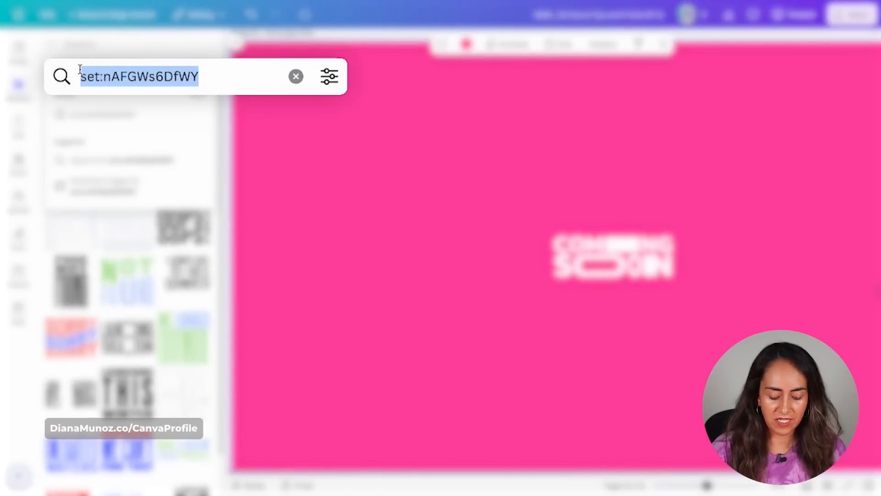
key("BackSpace")
type("set:nAFFJsmDKqM")
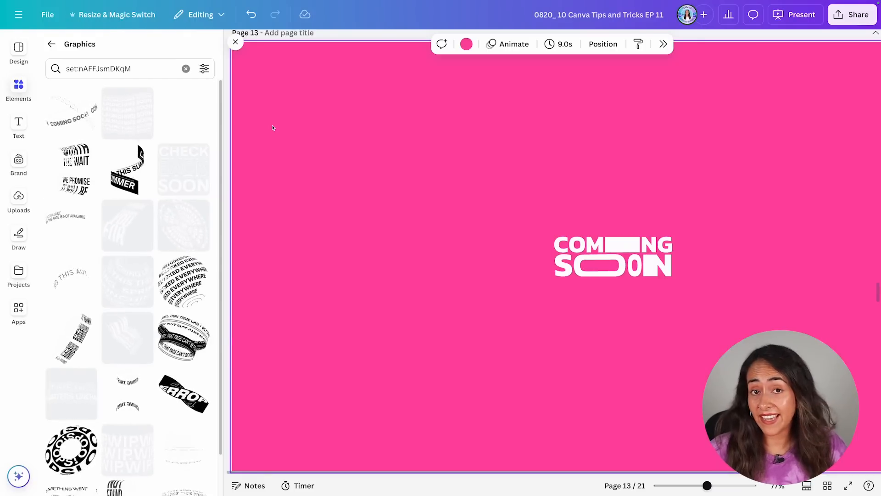
Add graphics from the set to the page, resizing and repositioning them and deleting an unwanted one.
left_click(142, 120)
left_click_drag(827, 84, 572, 289)
left_click_drag(486, 356, 382, 185)
left_click(613, 266)
key("Delete")
left_click(184, 170)
left_click_drag(432, 427, 693, 186)
left_click_drag(744, 133, 543, 189)
Add further graphics from the set lower in the list and scale them into place around COMING SOON.
scroll(127, 257, "down", 1)
left_click(127, 237)
left_click_drag(442, 427, 669, 201)
left_click_drag(726, 143, 719, 197)
left_click(127, 404)
left_click_drag(810, 85, 566, 296)
left_click_drag(543, 188, 561, 188)
left_click_drag(565, 369, 575, 365)
Add another set graphic, resize it, delete an extra element and reposition the remaining graphics.
left_click(127, 293)
left_click_drag(790, 85, 531, 337)
left_click_drag(485, 382, 379, 351)
left_click(449, 289)
left_click(127, 128)
left_click(751, 197)
key("Delete")
left_click_drag(613, 275, 755, 273)
left_click(378, 350)
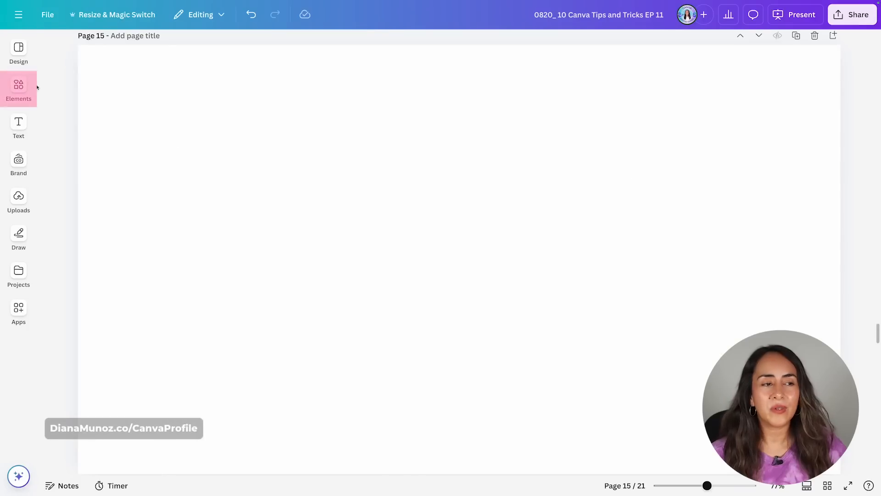
Open the frames collection from Elements and add a phone frame to the page.
left_click(18, 87)
scroll(162, 322, "down", 5)
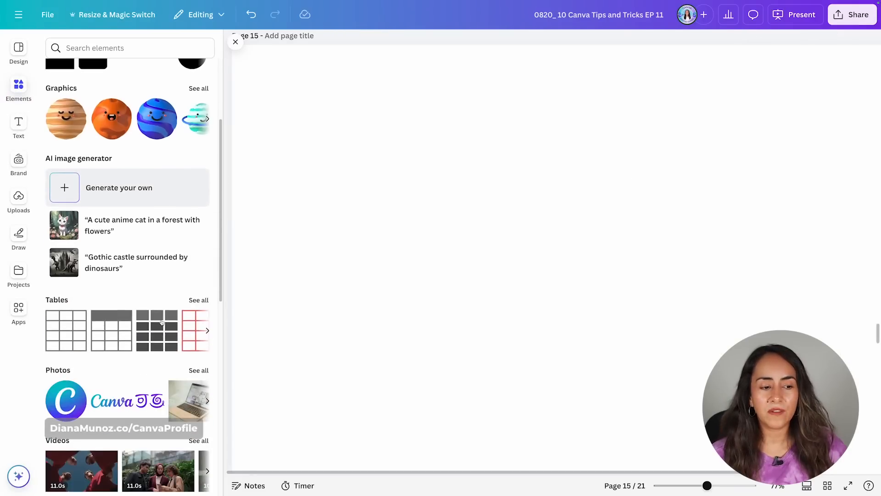
scroll(162, 322, "down", 7)
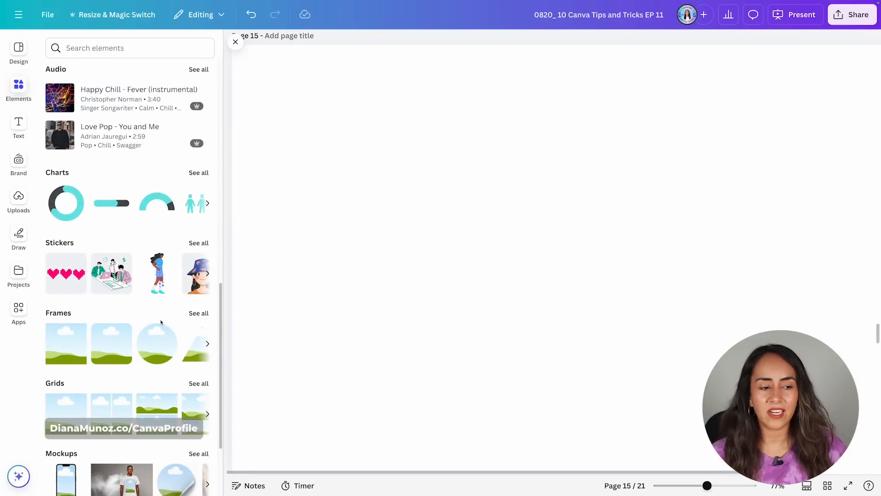
left_click(66, 316)
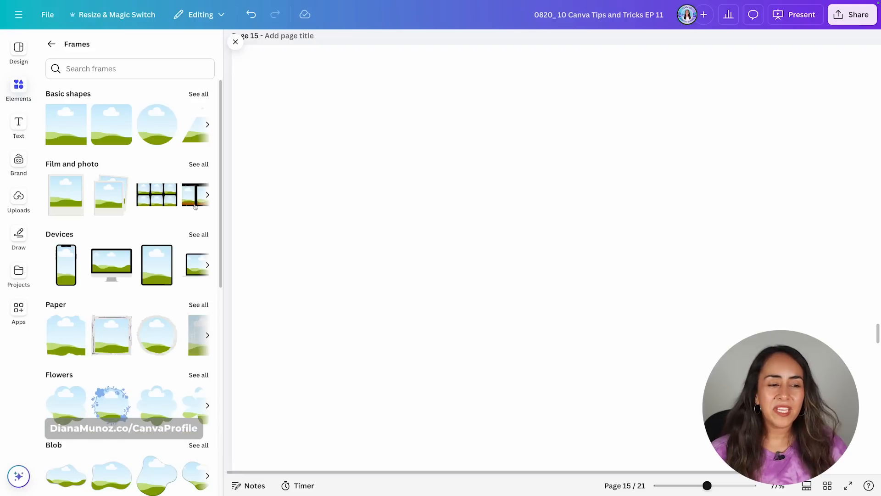
scroll(172, 262, "down", 3)
left_click(66, 138)
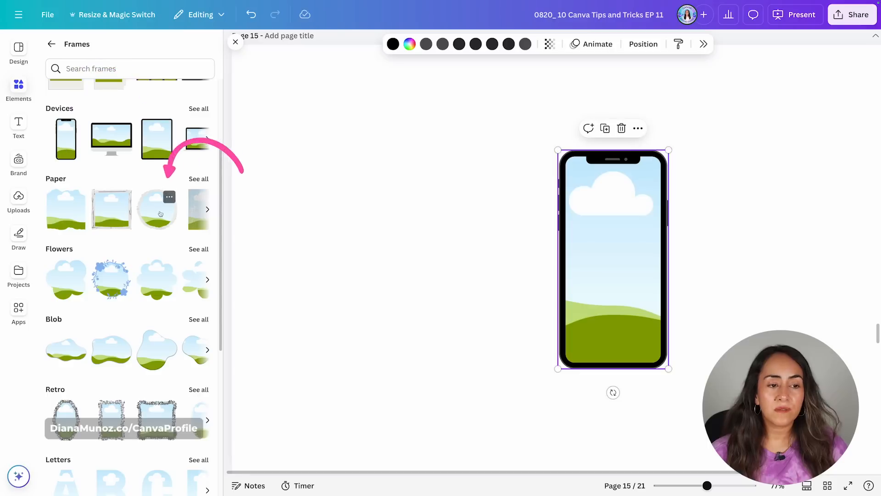
Add a torn-paper circle frame and place it left of the phone frame.
left_click(157, 209)
left_click_drag(578, 287, 385, 281)
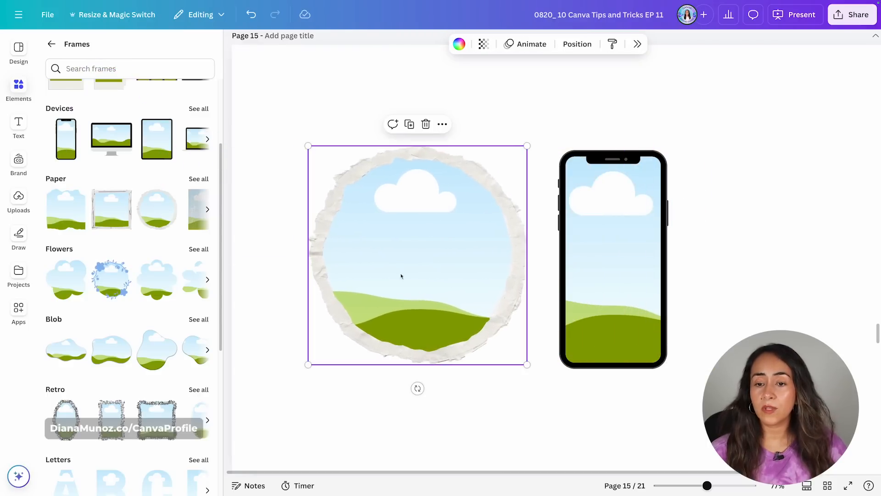
left_click(52, 44)
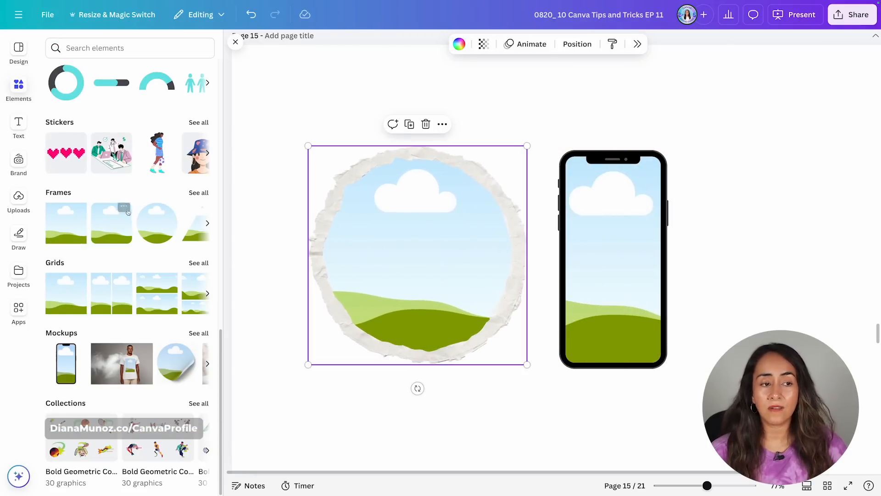
Browse further frames, add a heart frame and move it to the right of the phone.
scroll(122, 210, "up", 5)
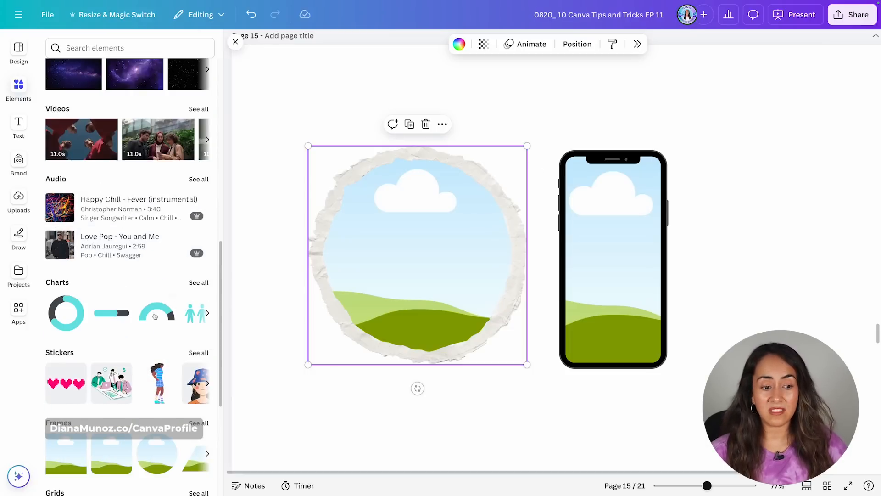
scroll(170, 312, "down", 1)
left_click(207, 408)
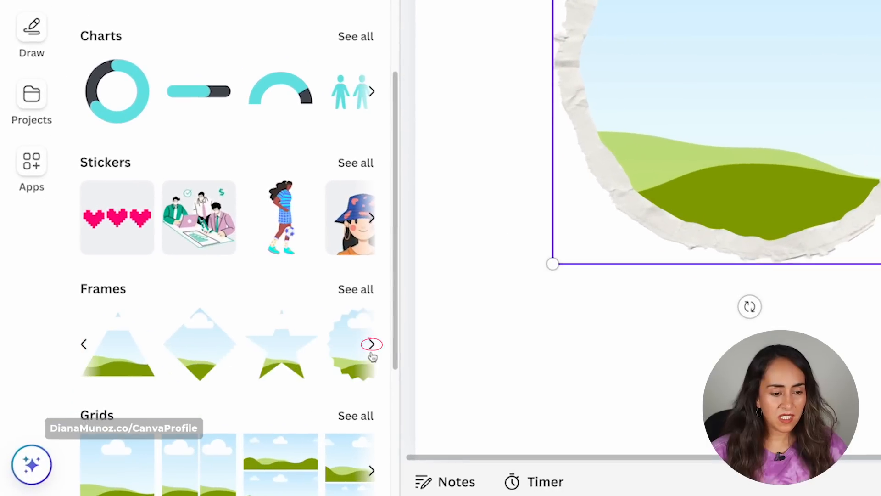
left_click(372, 344)
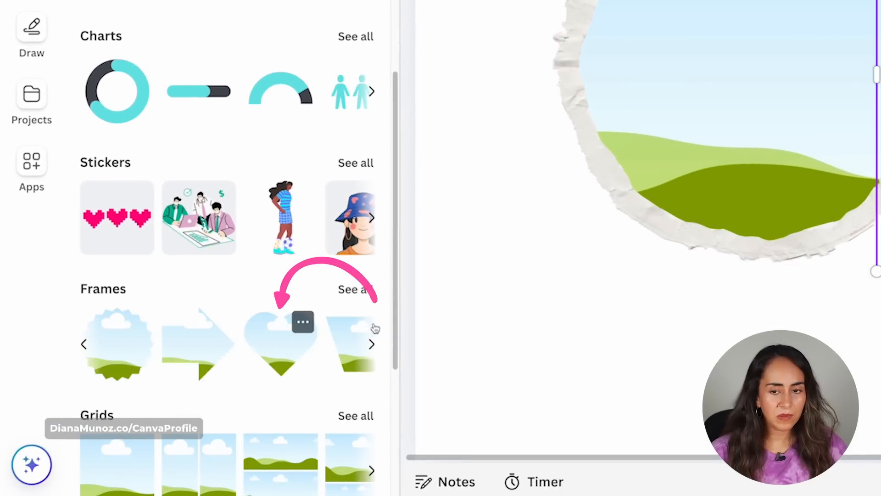
left_click(298, 344)
left_click_drag(492, 145, 615, 207)
left_click_drag(674, 300, 790, 258)
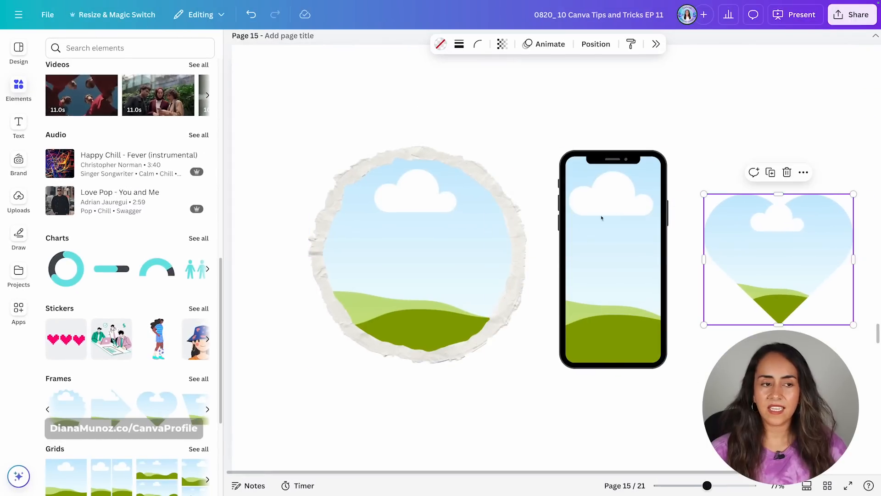
Fill the circle, phone and heart frames with space photos.
scroll(156, 142, "up", 3)
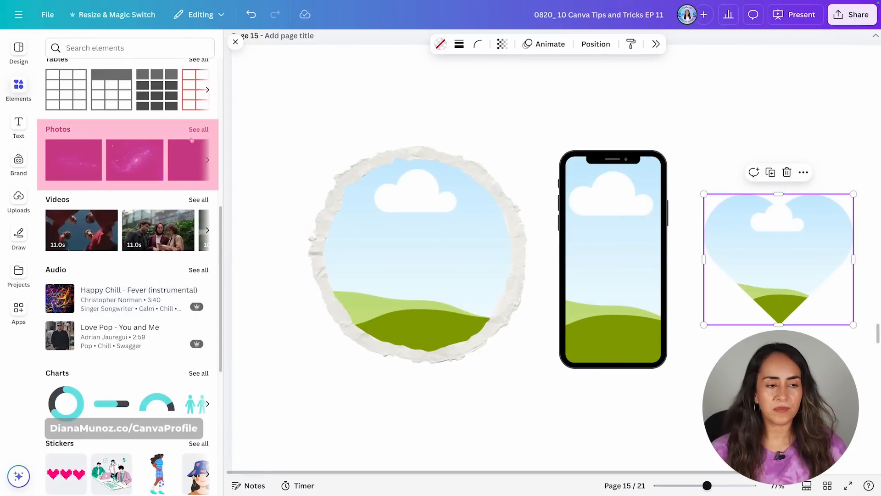
left_click_drag(74, 160, 417, 249)
left_click_drag(159, 159, 613, 257)
left_click_drag(147, 162, 779, 257)
left_click_drag(814, 112, 363, 342)
left_click(364, 109)
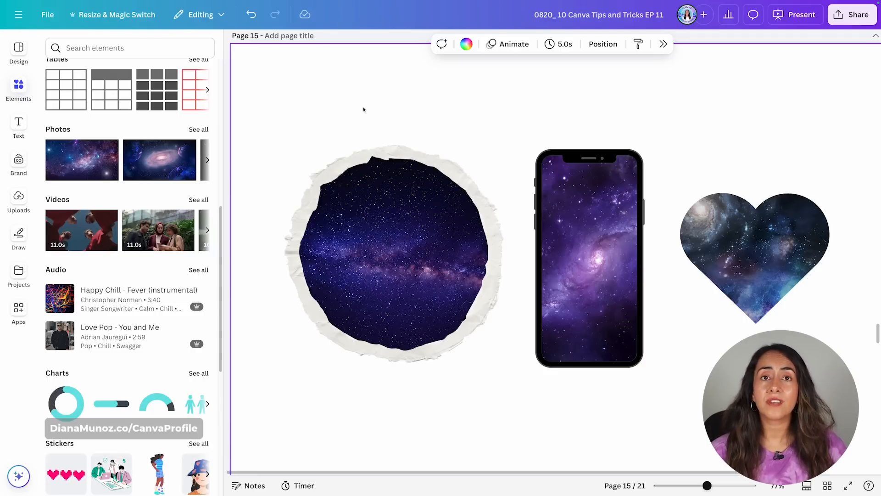
Open the videos and drop a cherries video into the circle frame and a business video into the phone frame.
left_click(64, 202)
left_click_drag(106, 162, 411, 236)
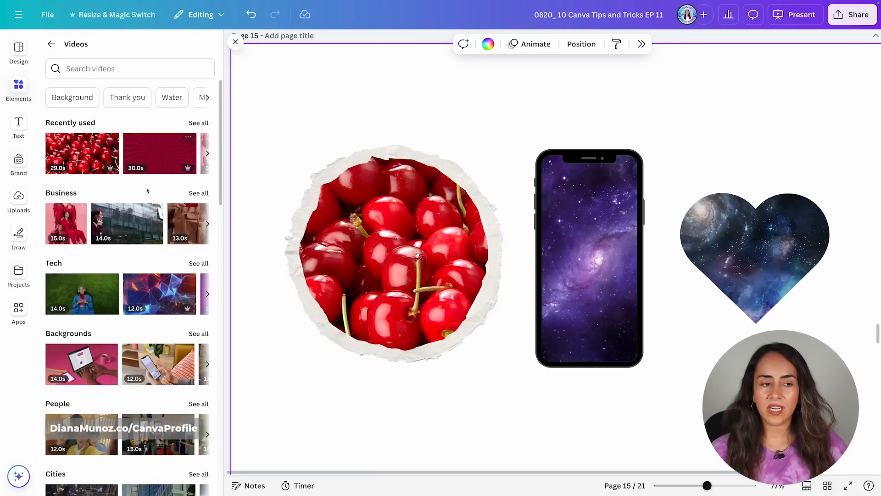
left_click_drag(127, 223, 605, 263)
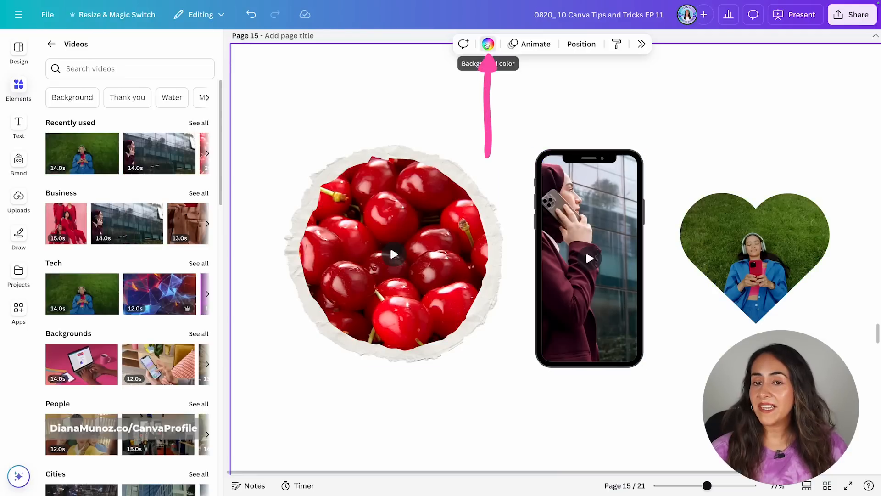
Set the page background colour to pink and select the heart frame's video.
left_click(488, 44)
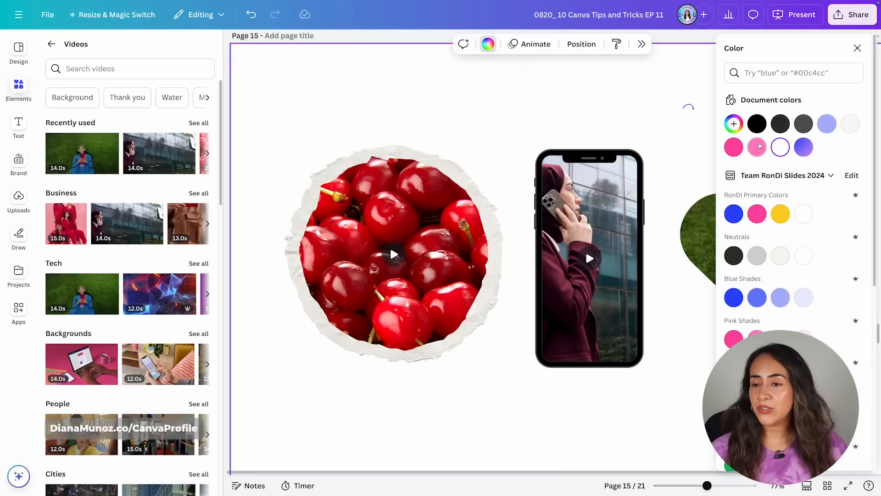
left_click(733, 147)
left_click(856, 48)
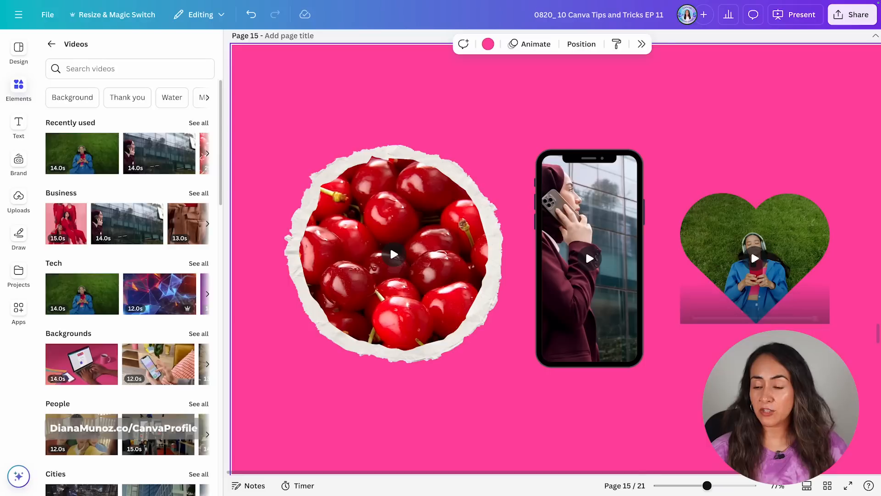
left_click(754, 258)
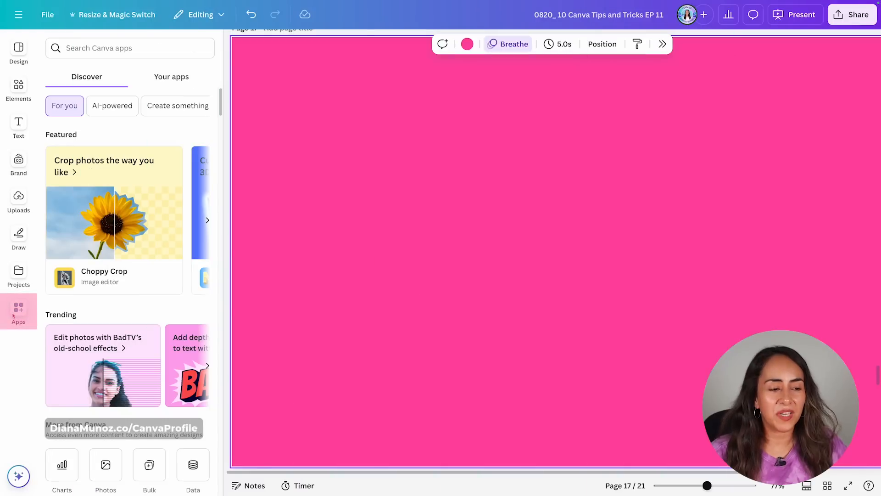
Search the apps for "image to frame" and open the Image to Frame app.
left_click(147, 49)
type("image to frame")
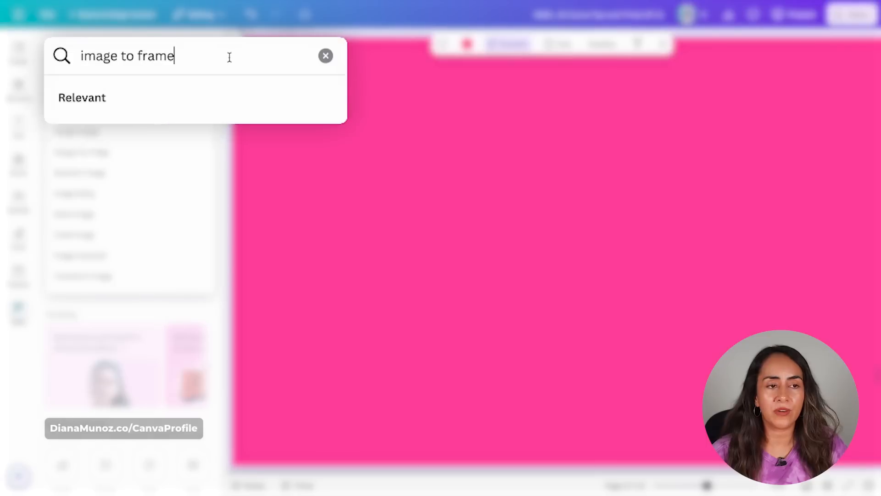
left_click(138, 131)
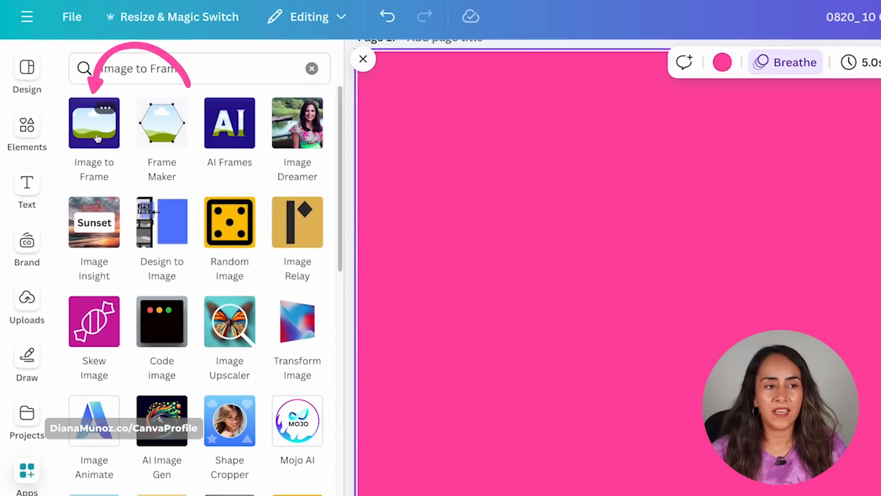
left_click(95, 129)
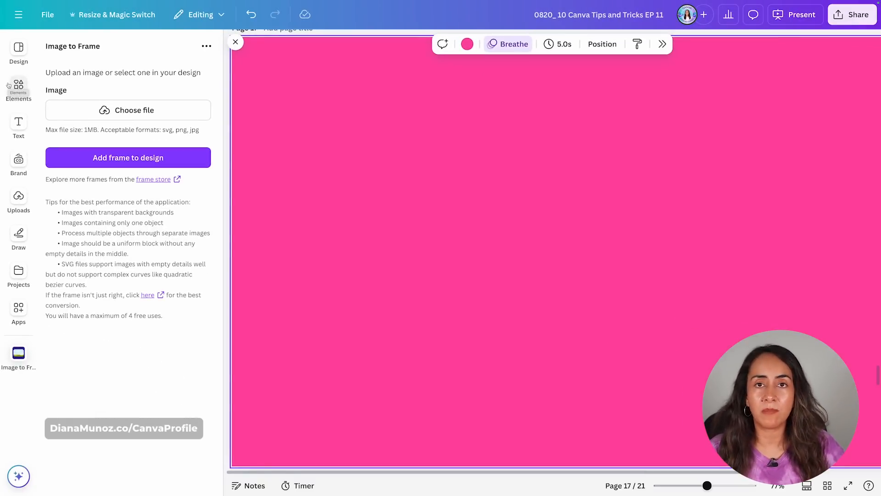
Search the frames for "cherry" and add the cherry frame to the page.
left_click(19, 85)
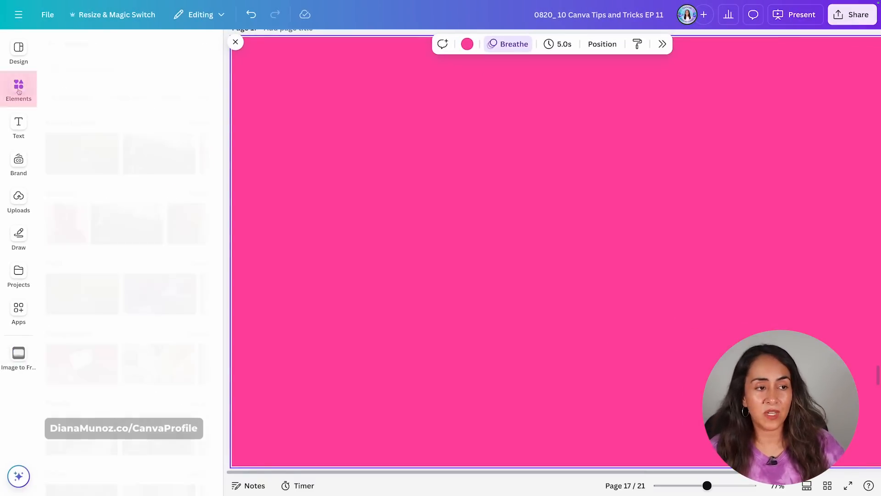
left_click(51, 44)
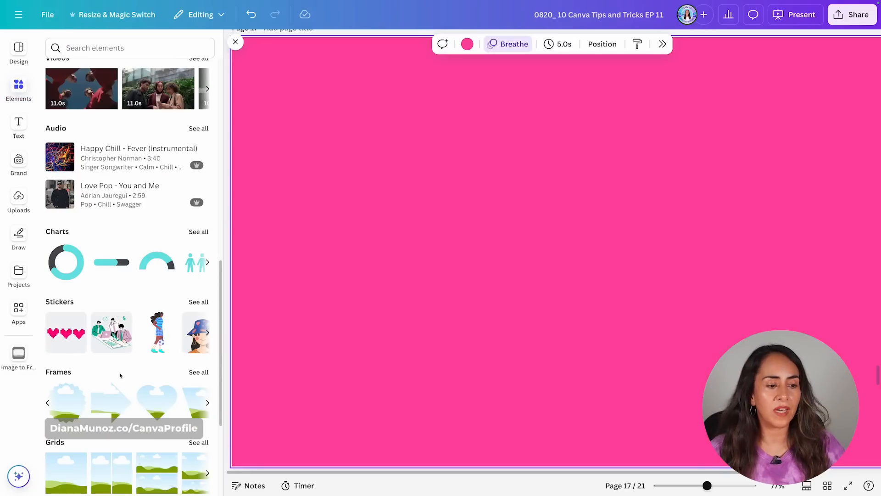
left_click(59, 373)
left_click(87, 68)
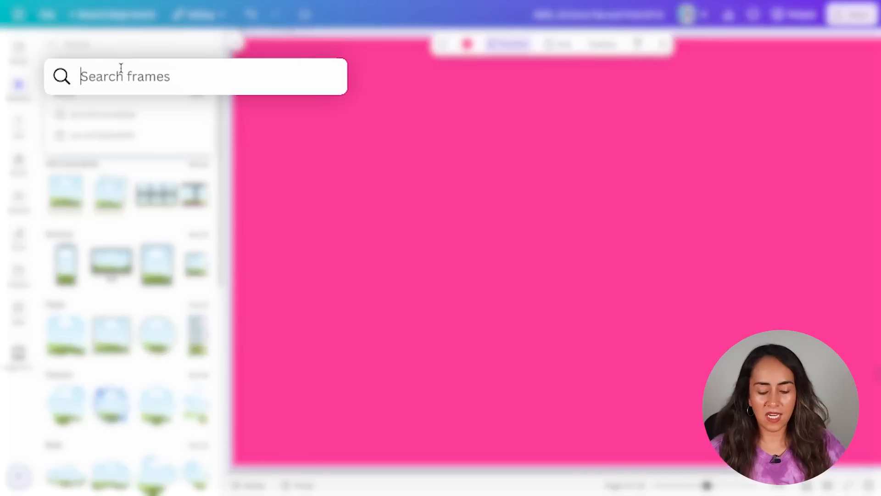
type("cherry")
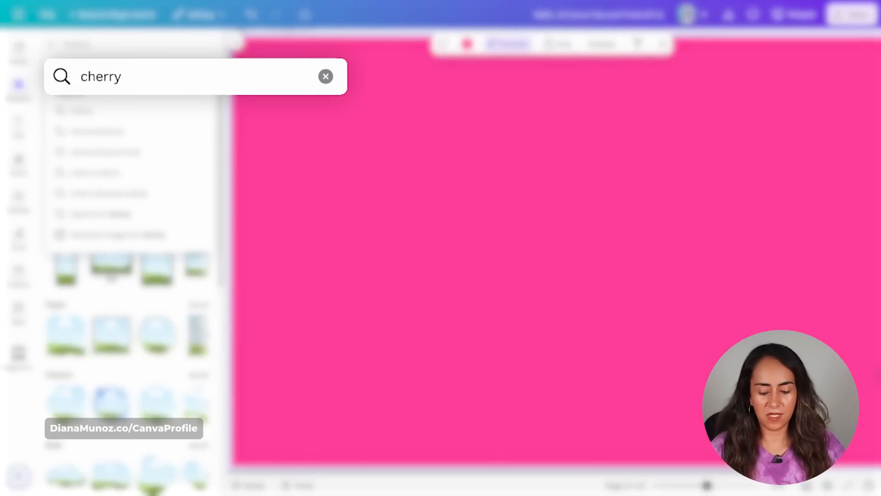
key("Return")
left_click(71, 117)
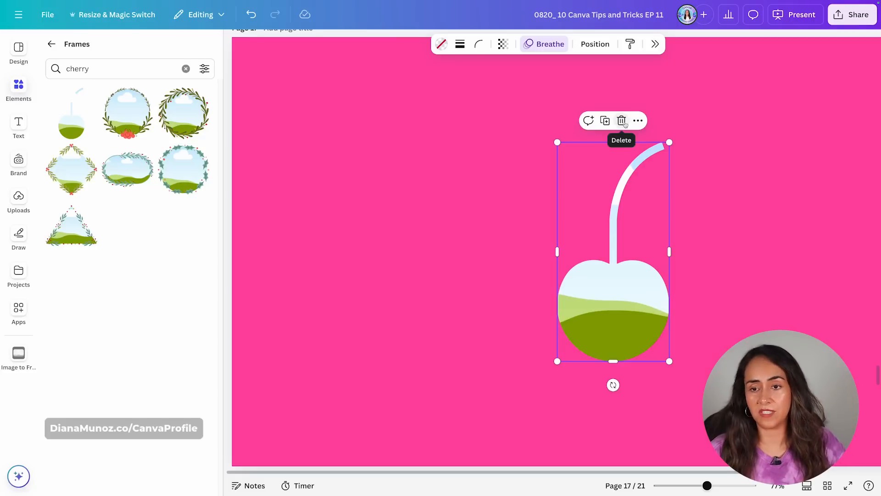
left_click(54, 44)
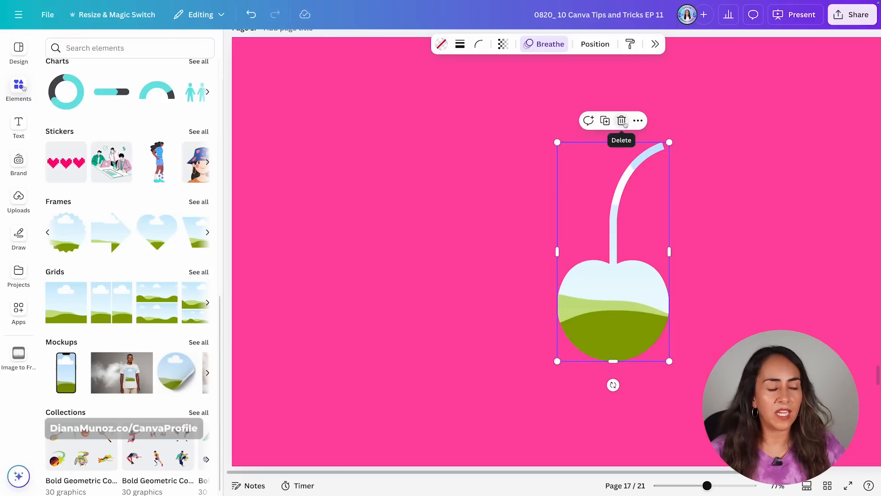
Search the element photos for cherry and add a crossed-stem two-cherries photo, enlarging it beside the cherry frame.
left_click(130, 48)
type("cherr")
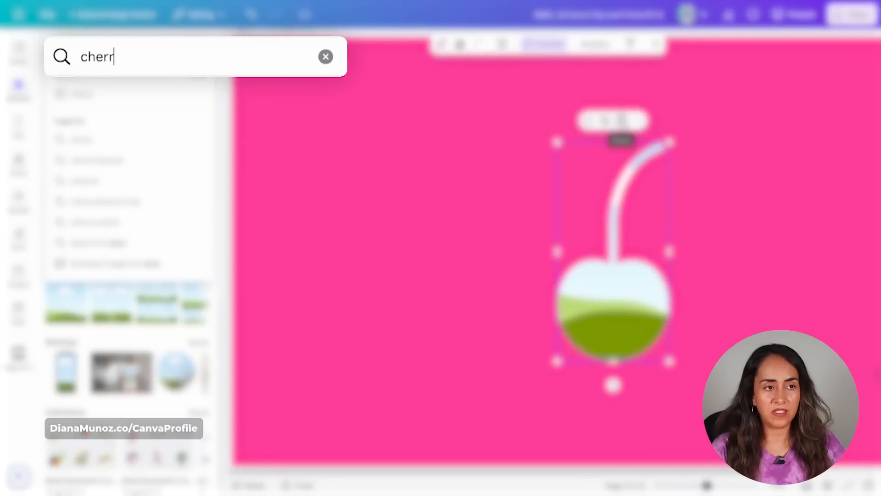
key("Return")
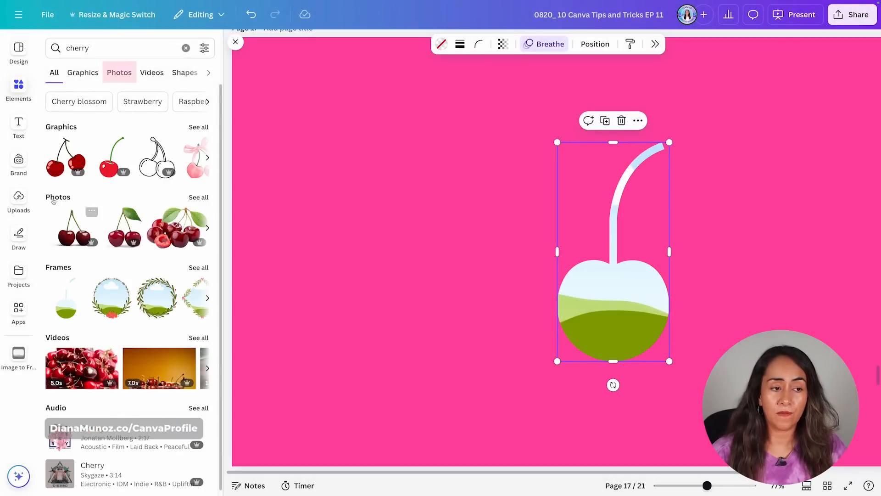
left_click(122, 76)
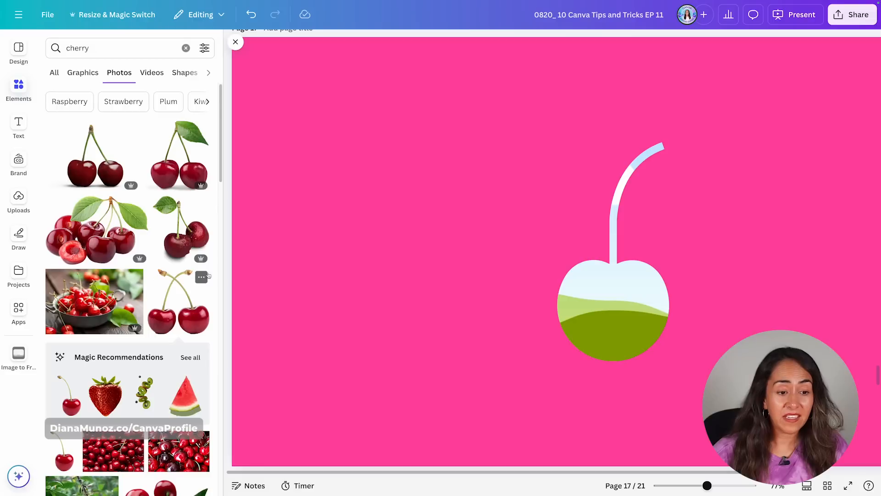
left_click(183, 295)
left_click_drag(775, 83, 662, 198)
left_click_drag(618, 382, 489, 306)
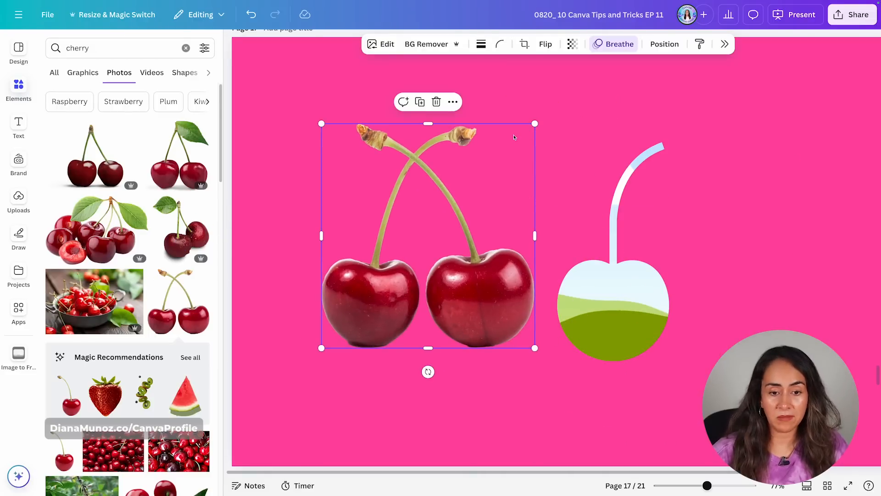
Convert the cherries photo into a frame with the Image to Frame app, then move and resize the new frame over the photo.
left_click(18, 356)
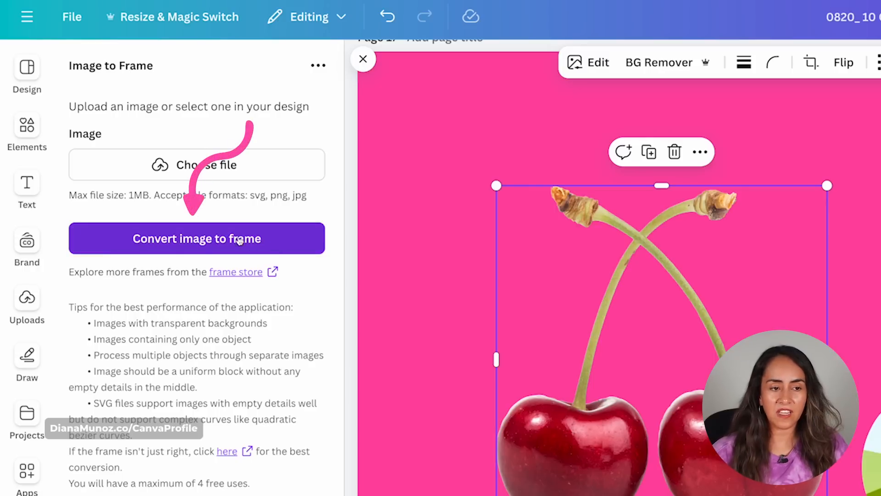
left_click(257, 240)
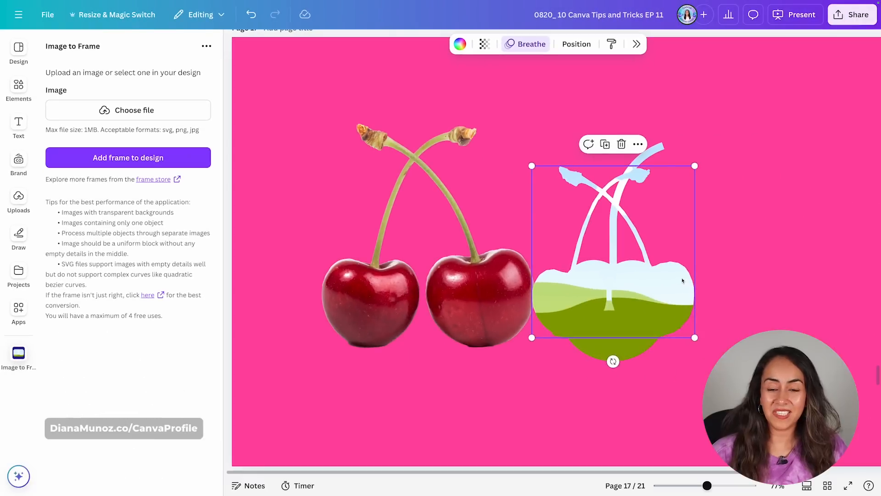
left_click_drag(682, 279, 425, 193)
left_click(427, 193)
left_click_drag(427, 193, 510, 283)
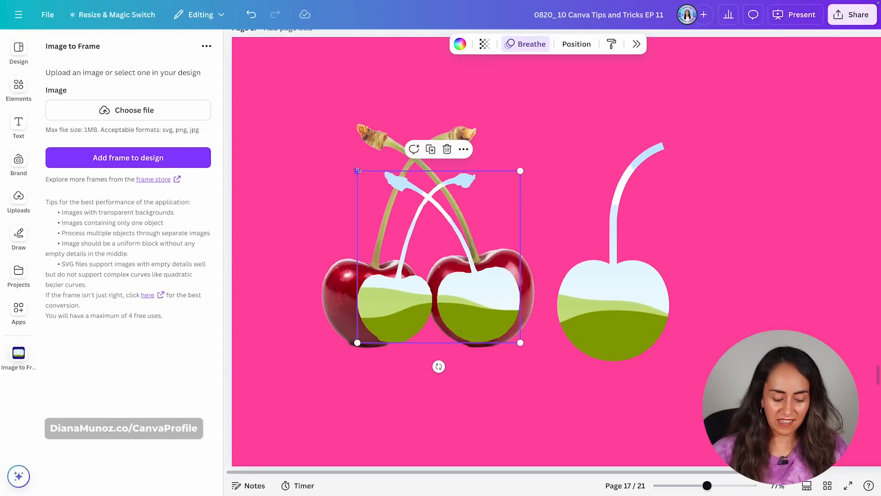
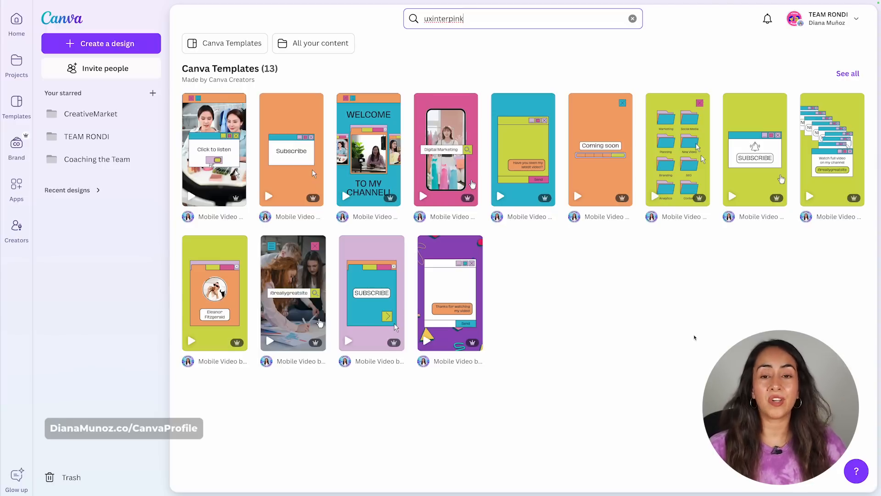
Preview the pages of the Coming Soon and Pop Up Frame animated video templates from the uxinterpink search.
left_click(666, 331)
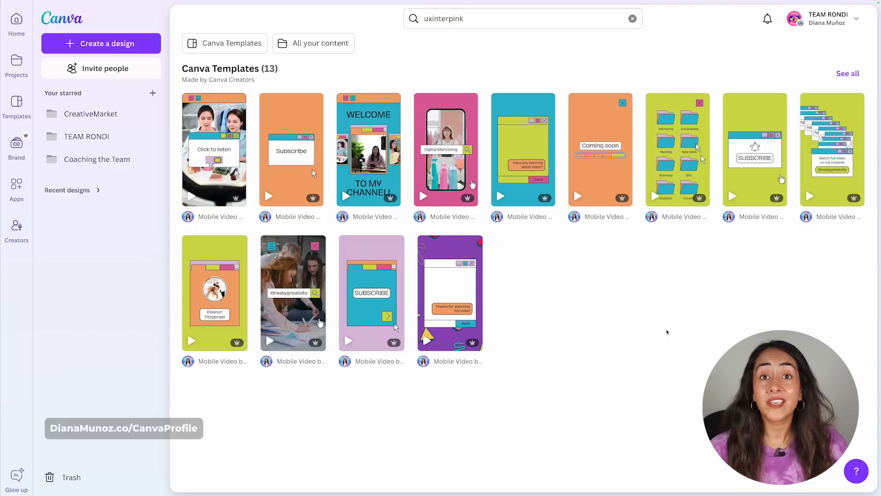
mouse_move(569, 193)
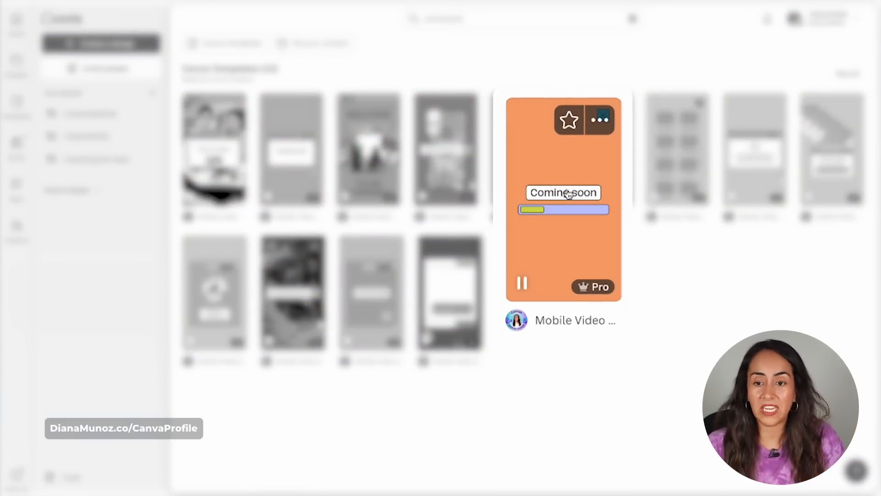
left_click(601, 150)
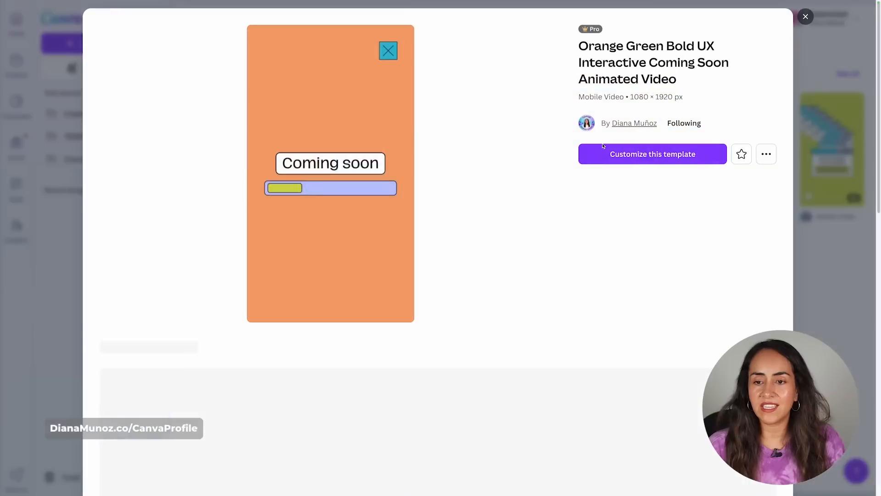
left_click(339, 390)
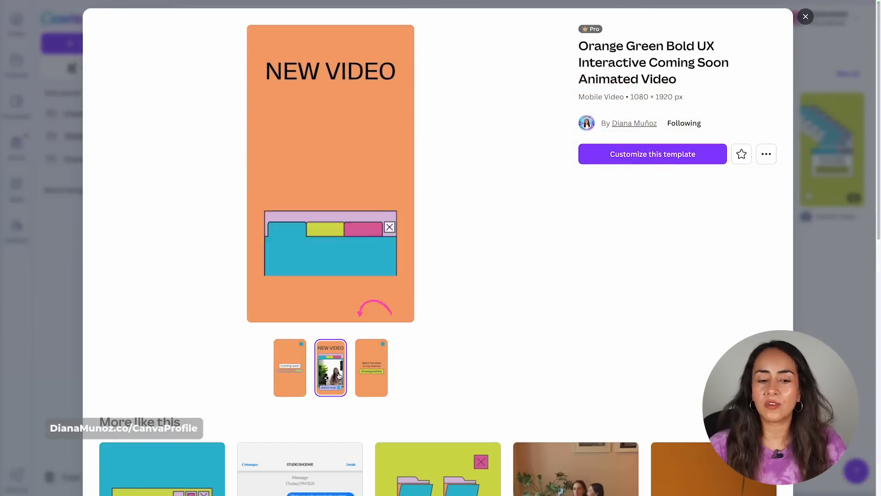
left_click(375, 362)
left_click(805, 16)
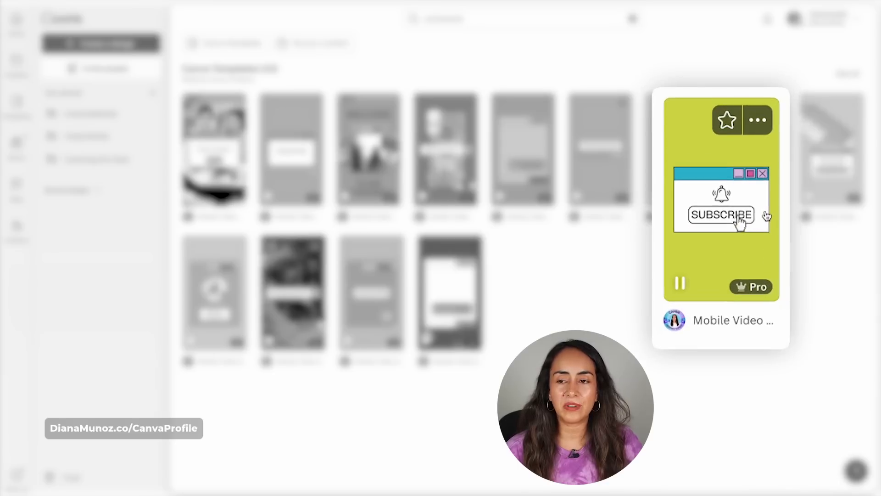
left_click(775, 157)
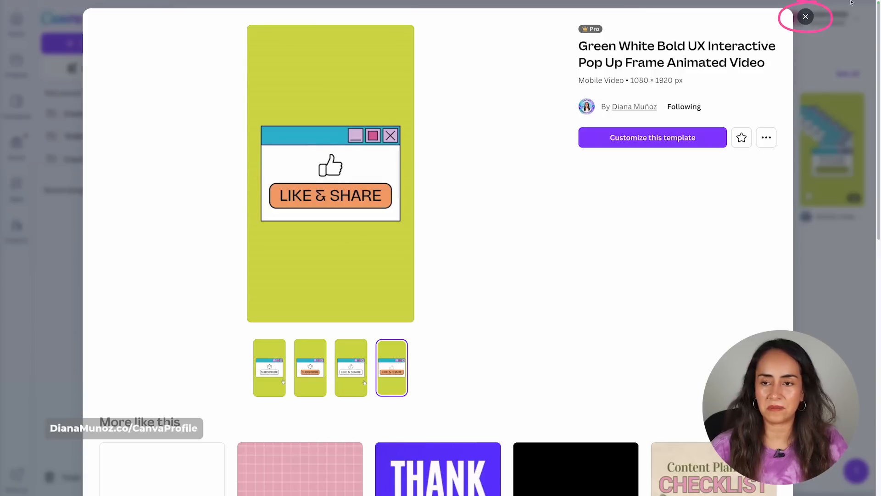
left_click(807, 17)
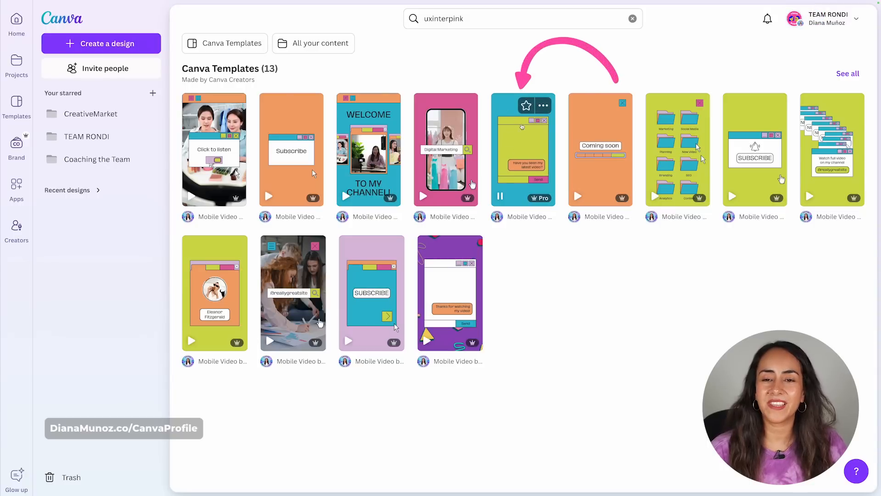
Open the Blue Green Bold UX Interactive Chat Animated Video template for customizing and play it.
left_click(529, 144)
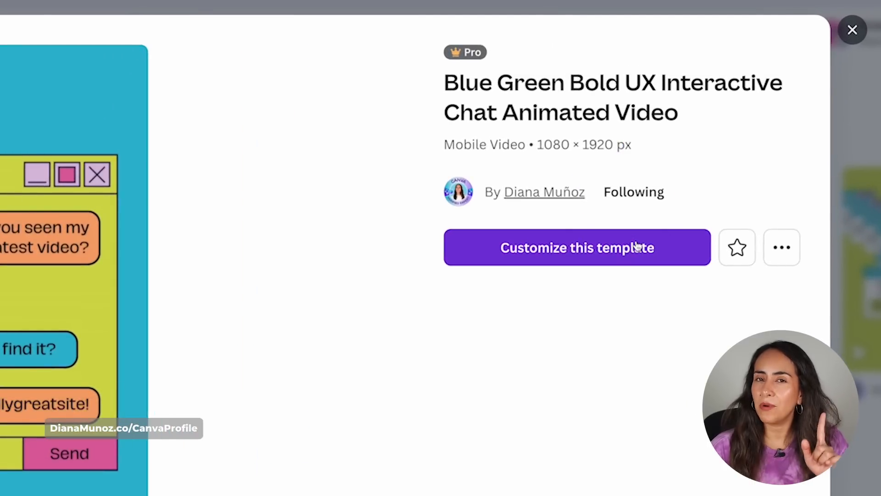
mouse_move(448, 54)
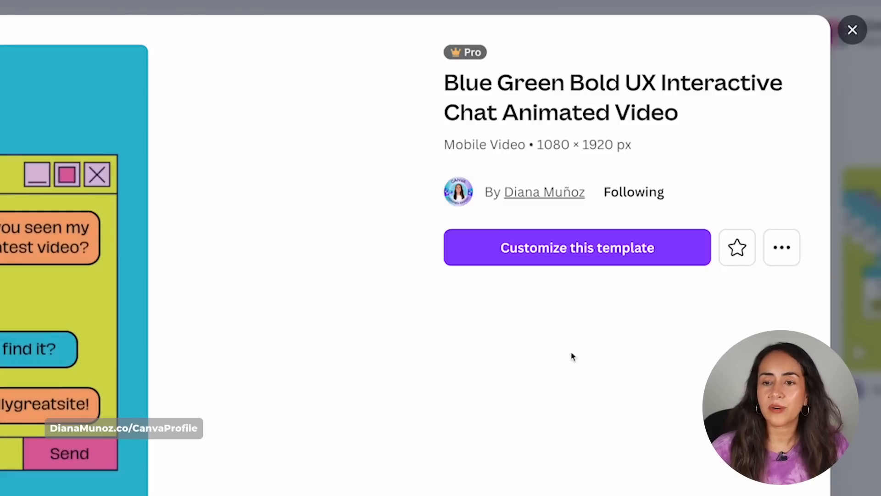
left_click(617, 246)
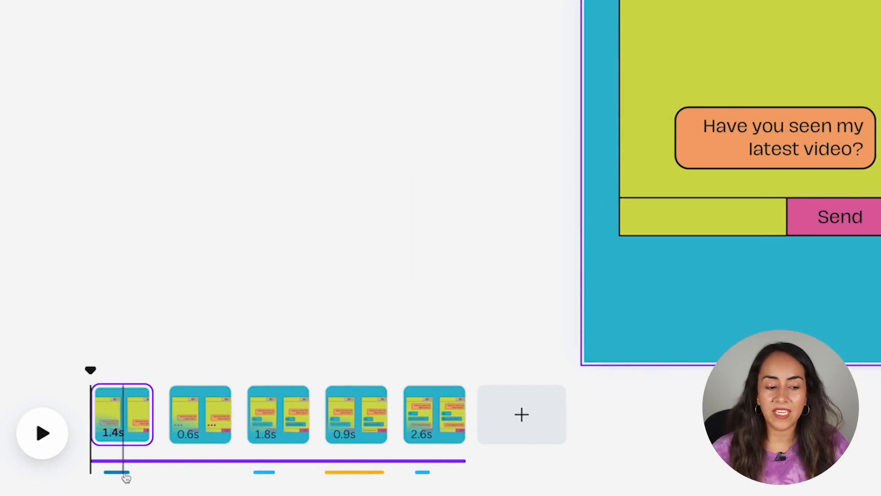
left_click(43, 433)
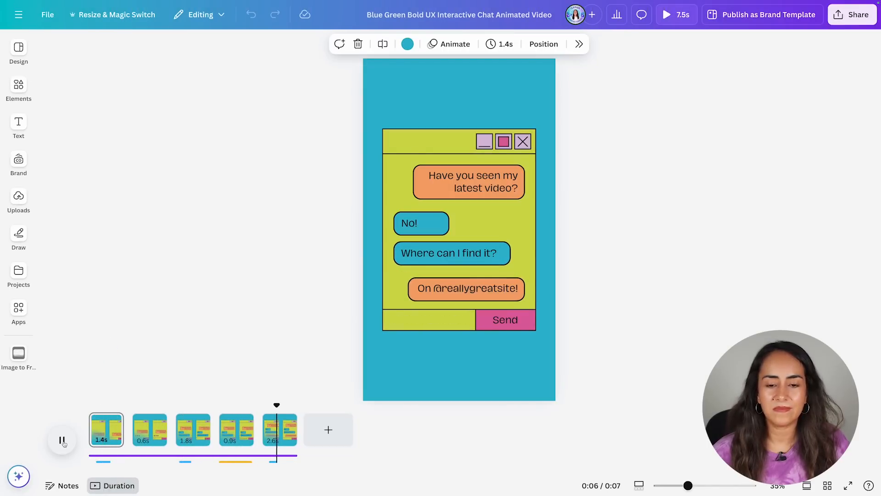
left_click(63, 441)
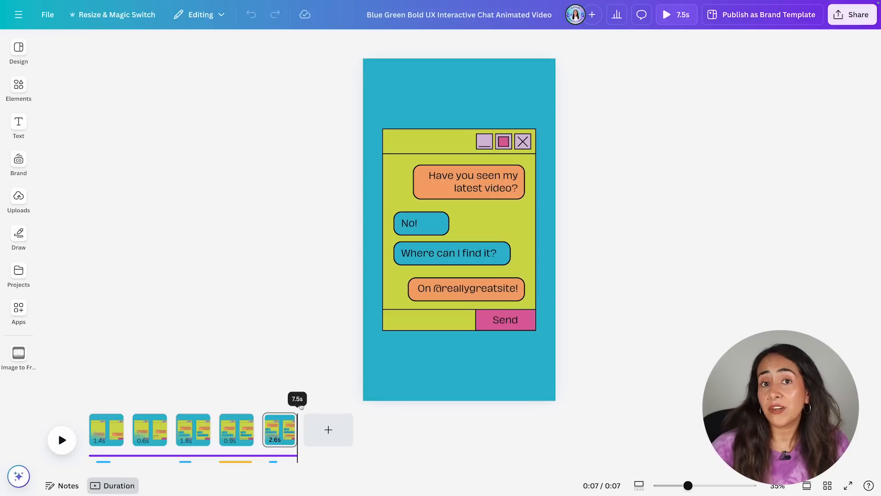
left_click_drag(287, 411, 237, 414)
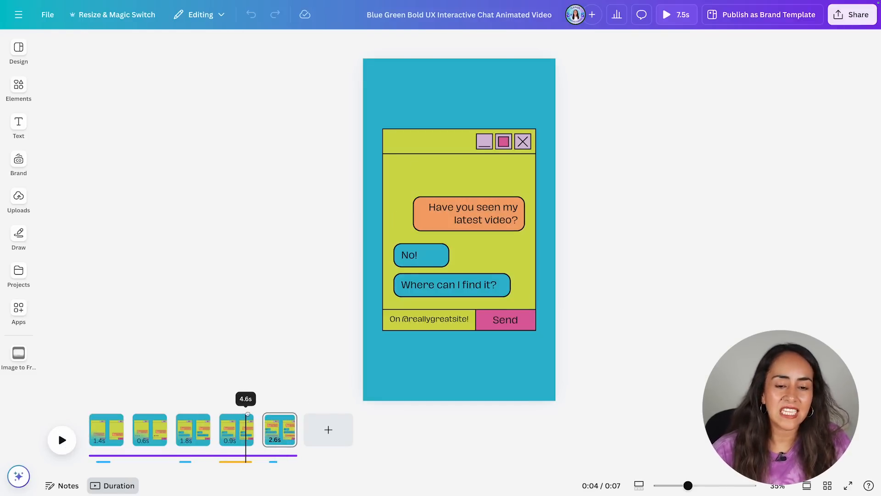
left_click(434, 320)
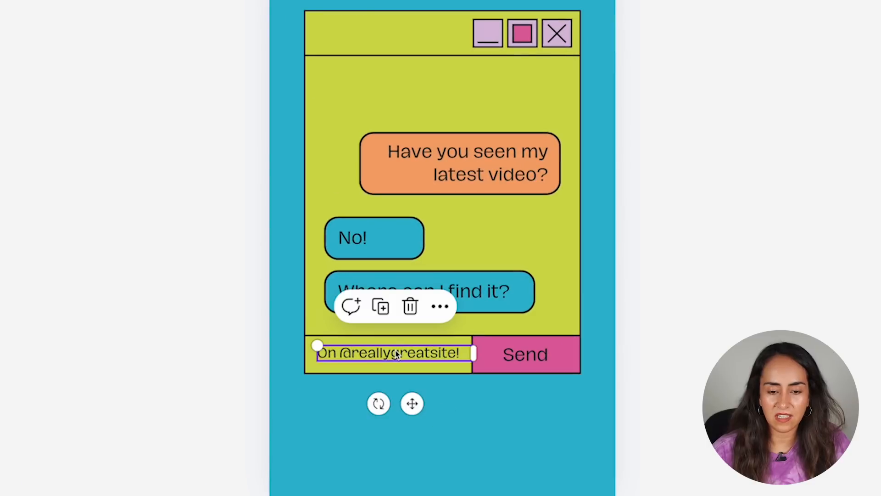
left_click(396, 355)
left_click(352, 354)
key("shift+super+Right")
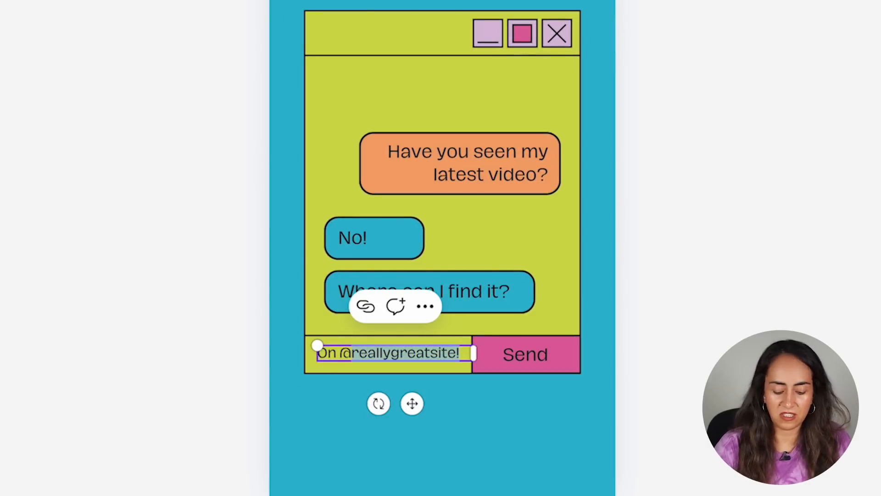
type("teamreo")
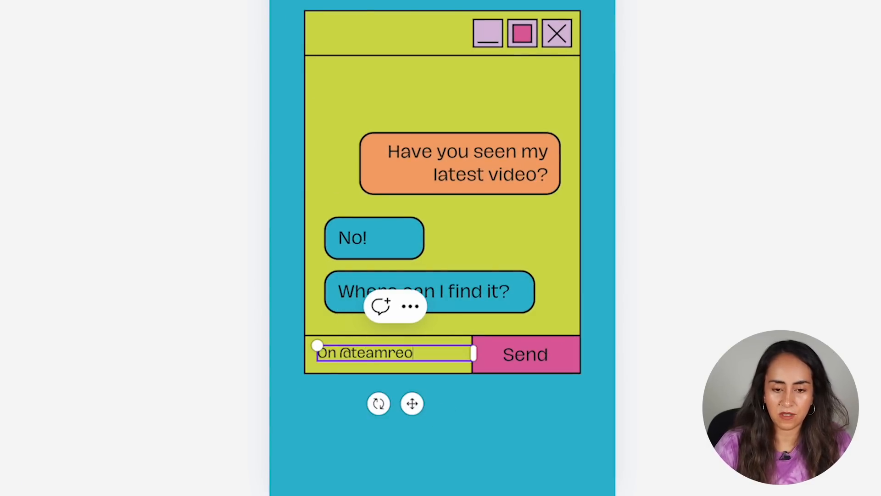
key("BackSpace")
key("BackSpace")
type("ondi")
left_click_drag(247, 405, 270, 403)
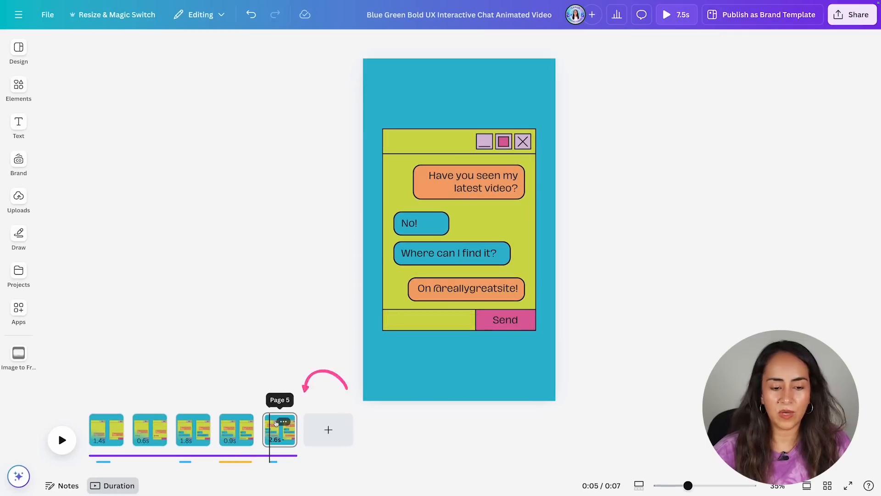
left_click(276, 423)
triple_click(451, 288)
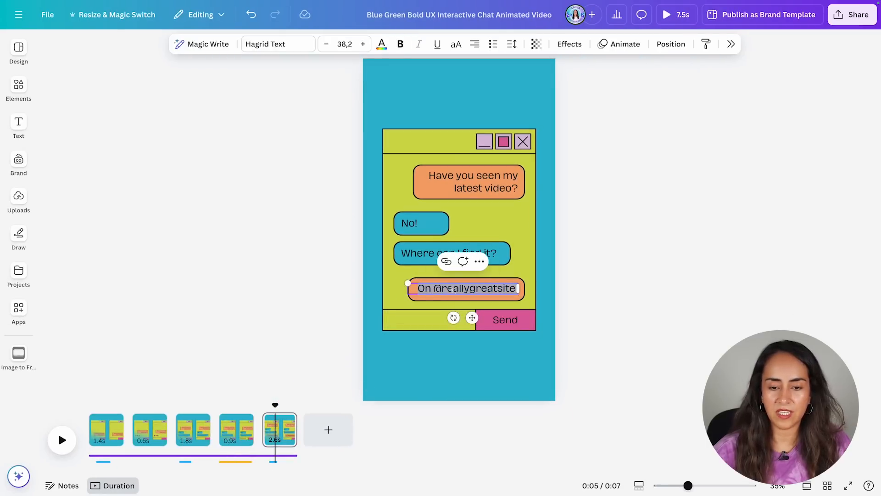
type("On @team")
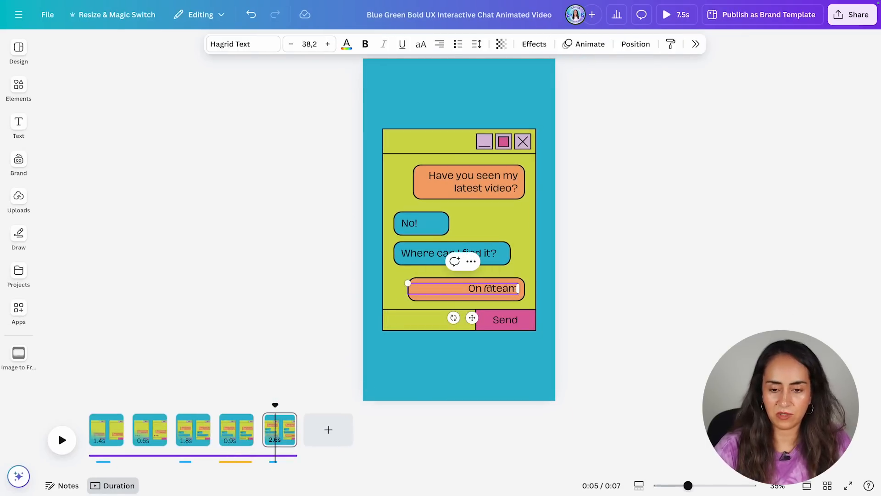
type("ronny")
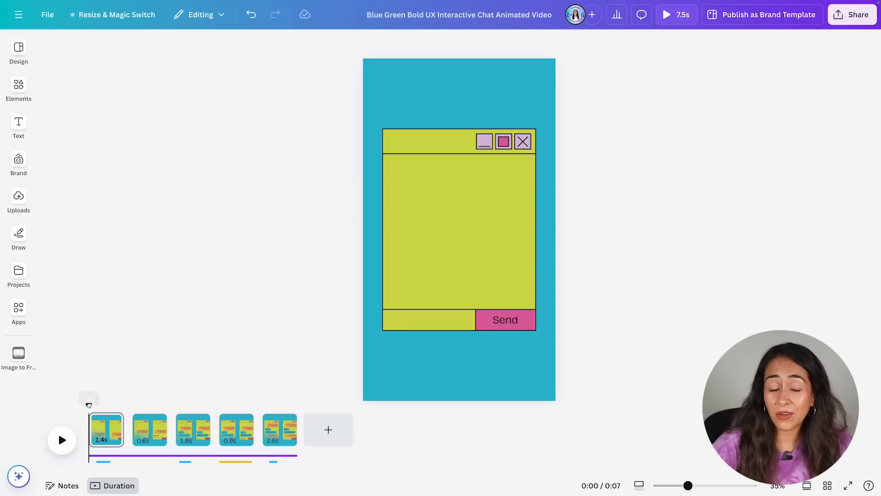
Change the chat text font from Hagrid Text to Montserrat throughout the design.
left_click_drag(89, 405, 283, 419)
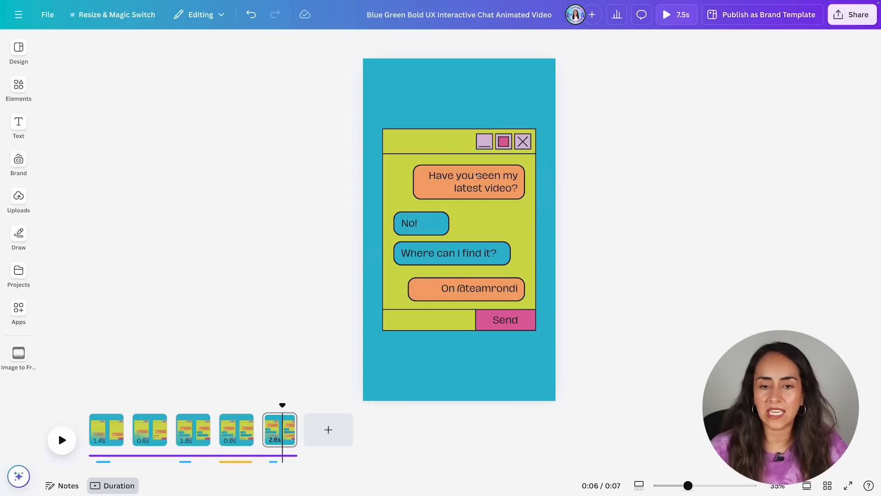
left_click(476, 175)
left_click(277, 41)
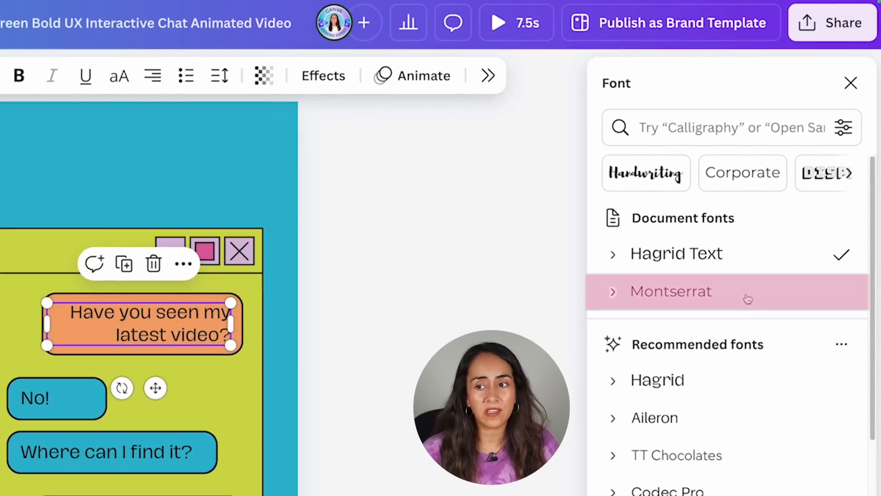
left_click(798, 181)
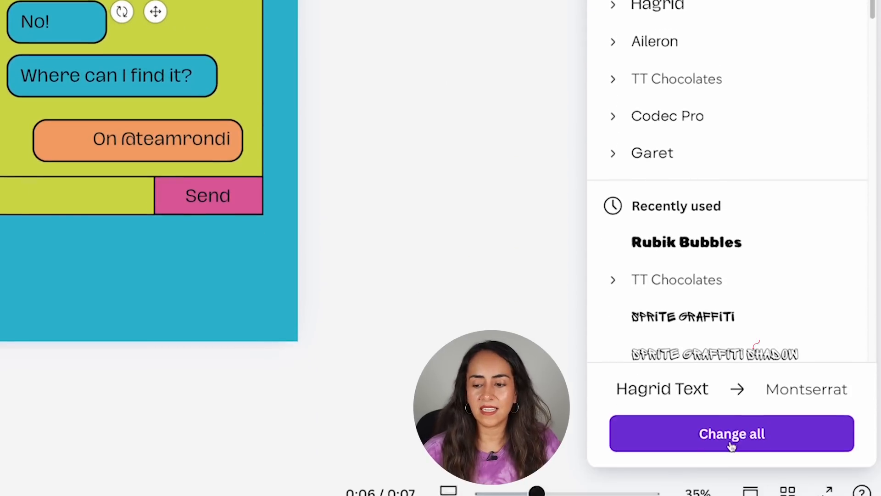
left_click(730, 440)
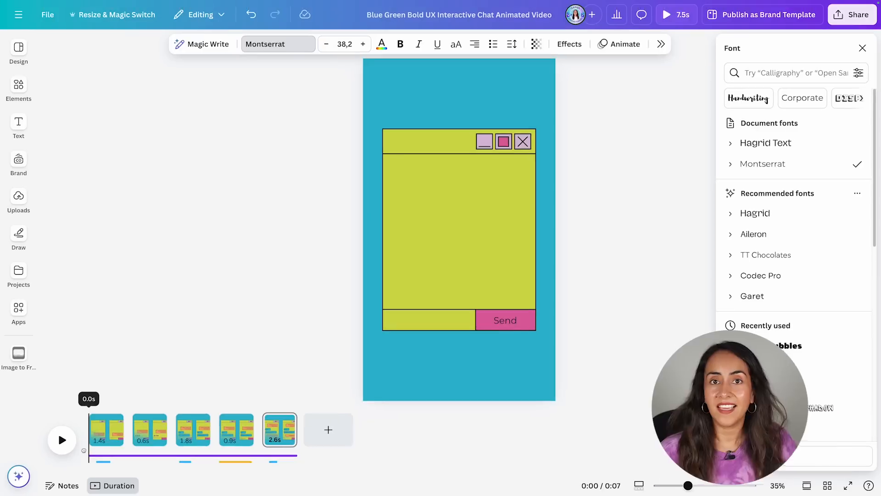
left_click_drag(89, 449, 272, 450)
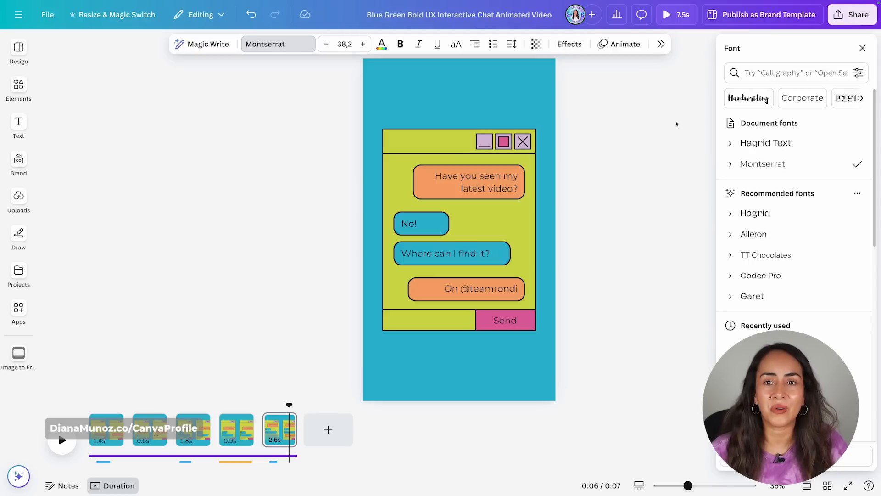
Recolour the blue background to the lightest blue shade #eaedff across all pages.
left_click(545, 76)
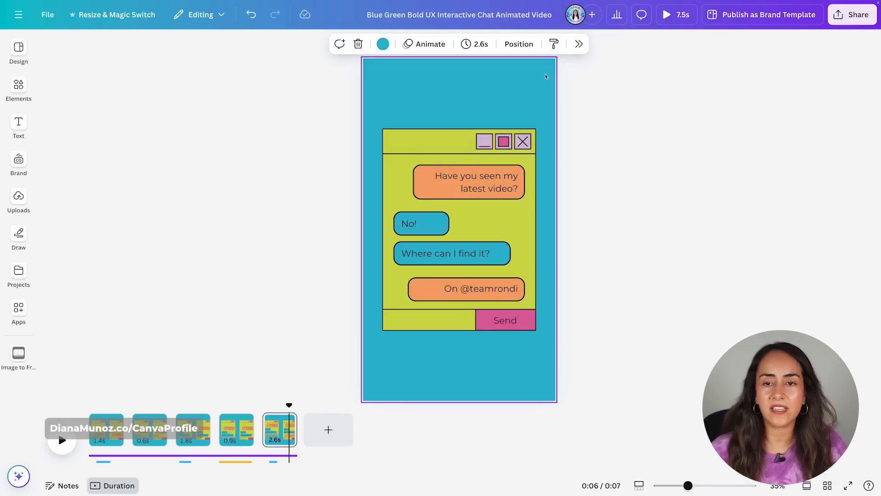
left_click(383, 44)
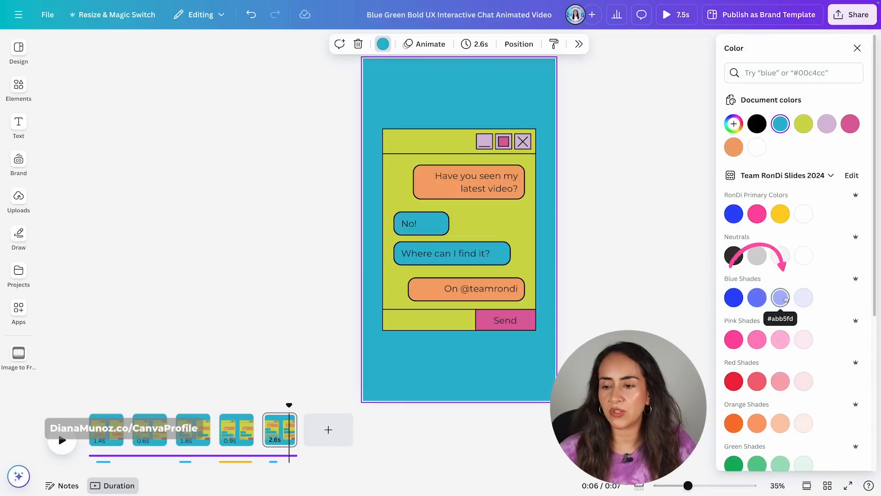
left_click(802, 299)
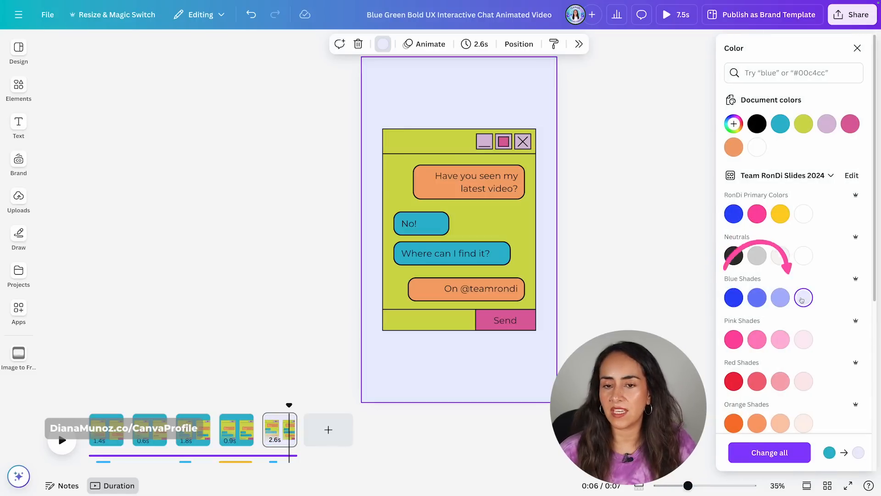
left_click(775, 456)
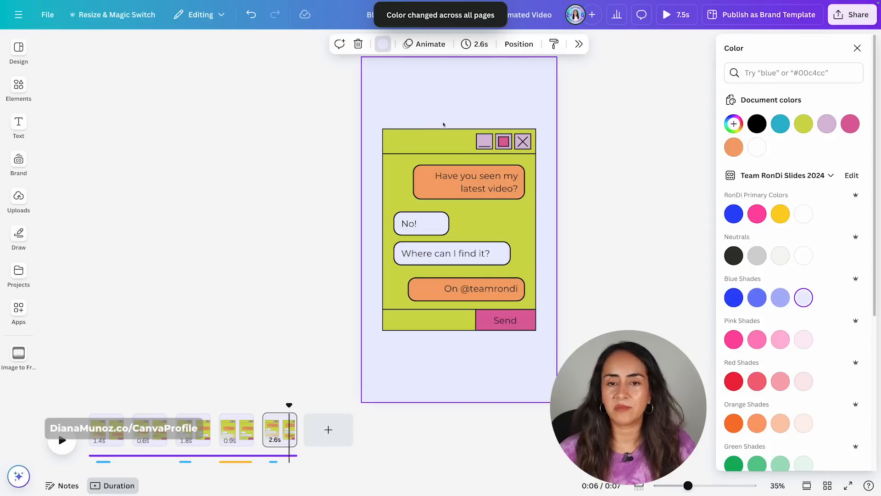
Recolour the chat window's lime green to a light green shade across all pages.
left_click(404, 145)
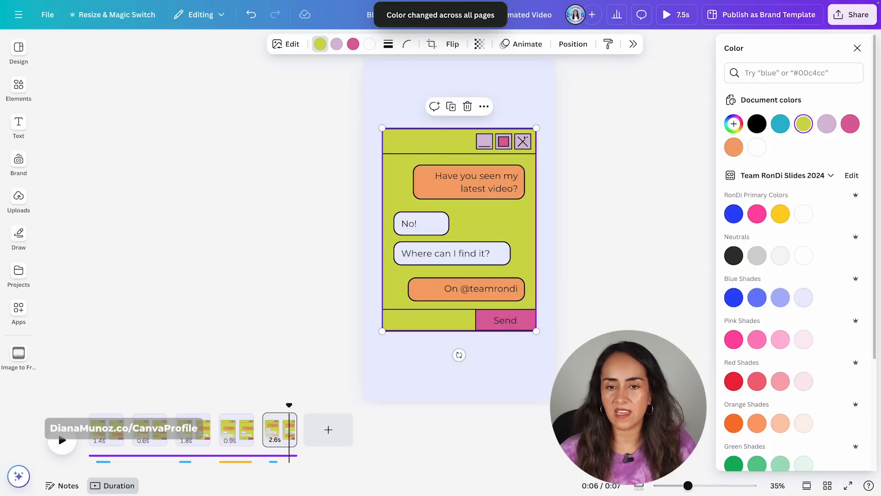
left_click(779, 464)
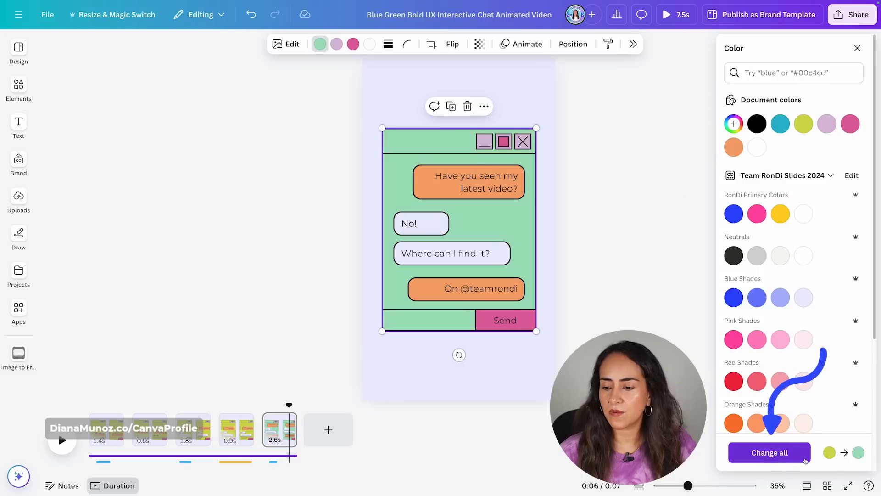
left_click(766, 460)
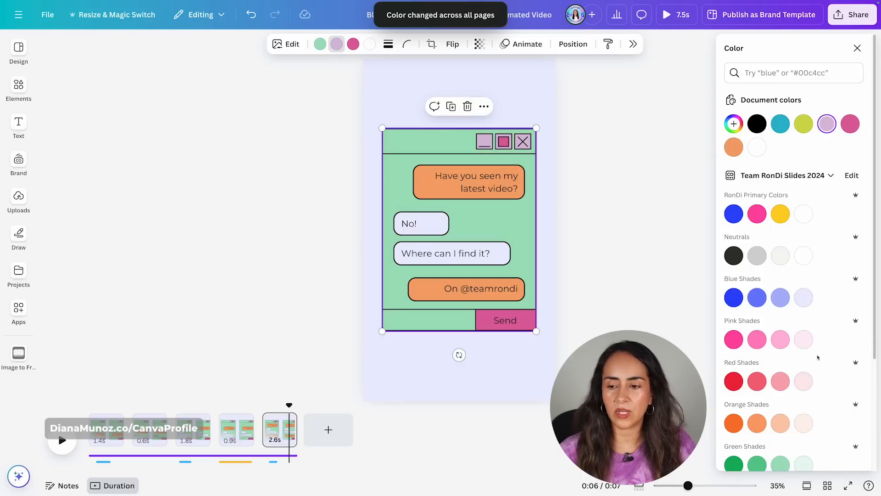
Recolour the window's lilac and magenta buttons to light pink shades across all pages.
left_click(803, 340)
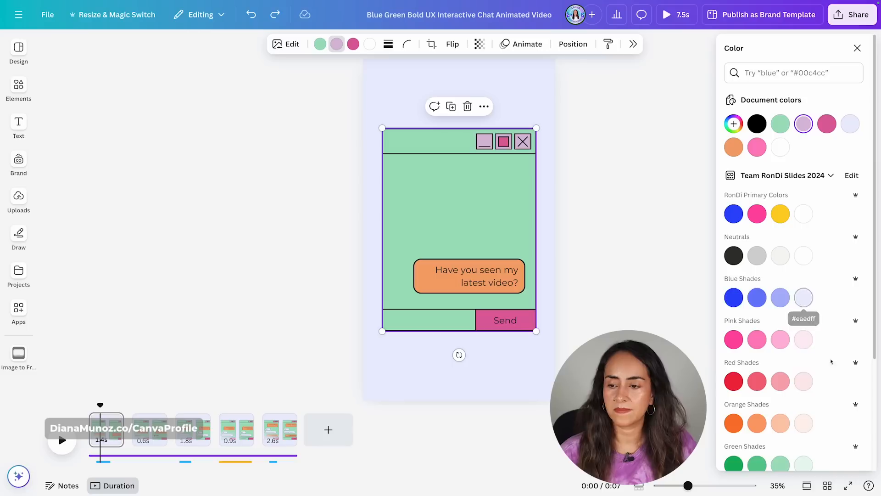
left_click(769, 452)
left_click(780, 339)
left_click(769, 452)
Recolour the orange chat bubble to a light peach orange shade.
left_click(459, 287)
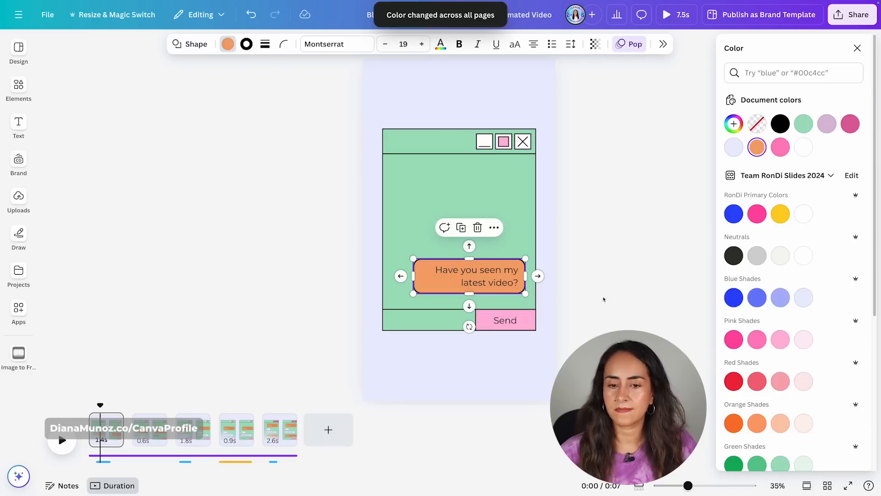
left_click(780, 423)
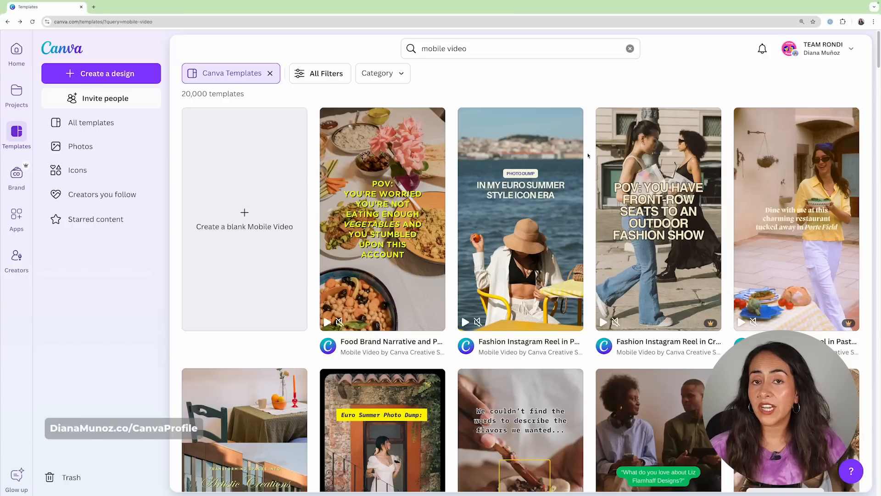
Open the Canva Creative Studio creator profile from the mobile video template results.
scroll(588, 155, "down", 6)
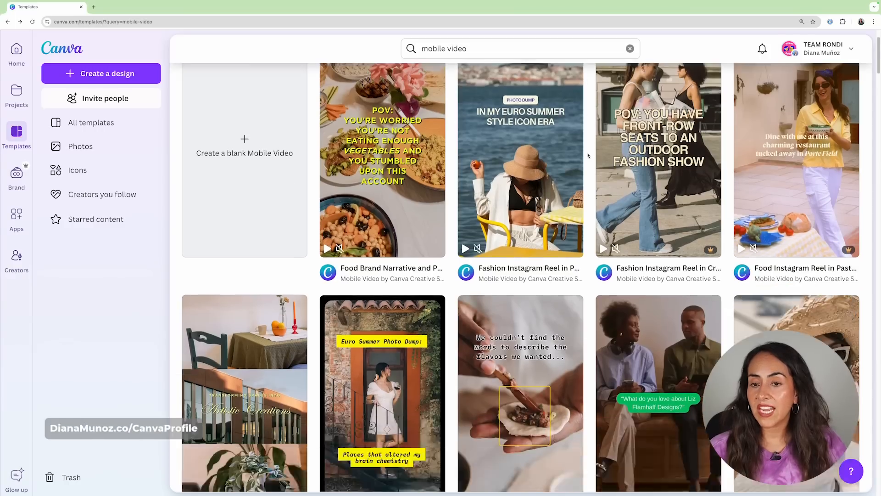
scroll(588, 156, "down", 1)
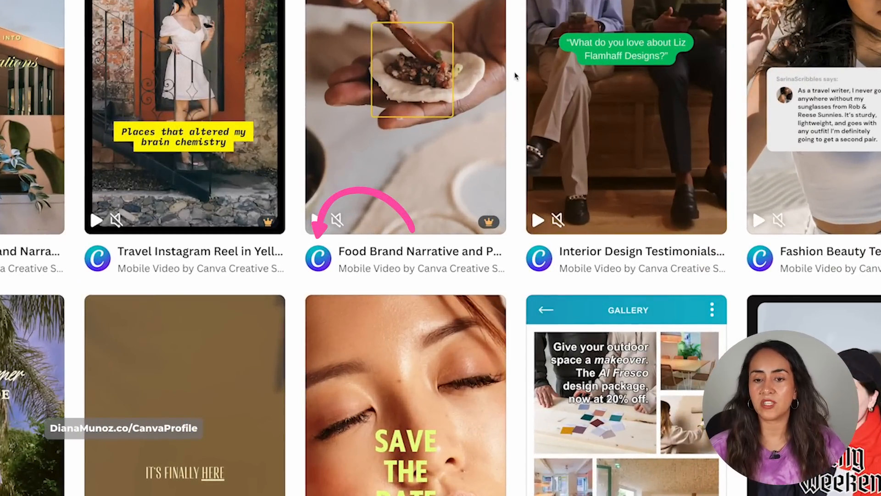
left_click(324, 260)
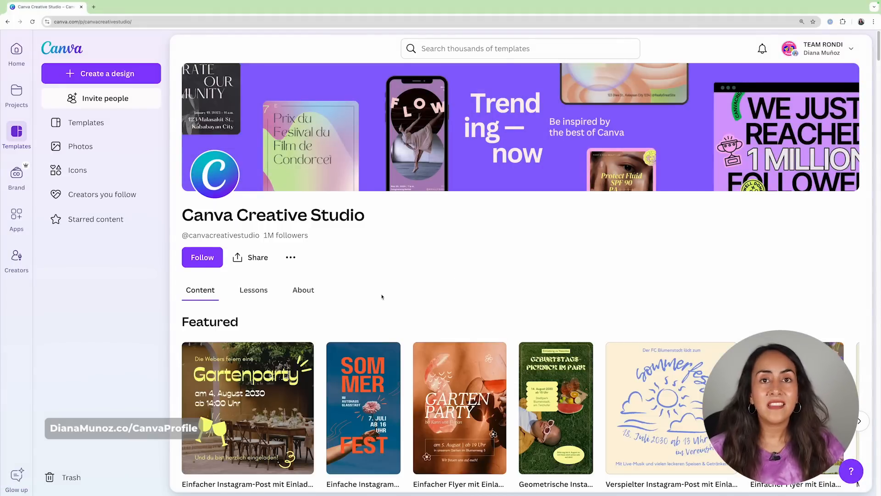
Filter the Canva Creative Studio templates by the Video category's Mobile Video subcategory.
scroll(381, 296, "down", 12)
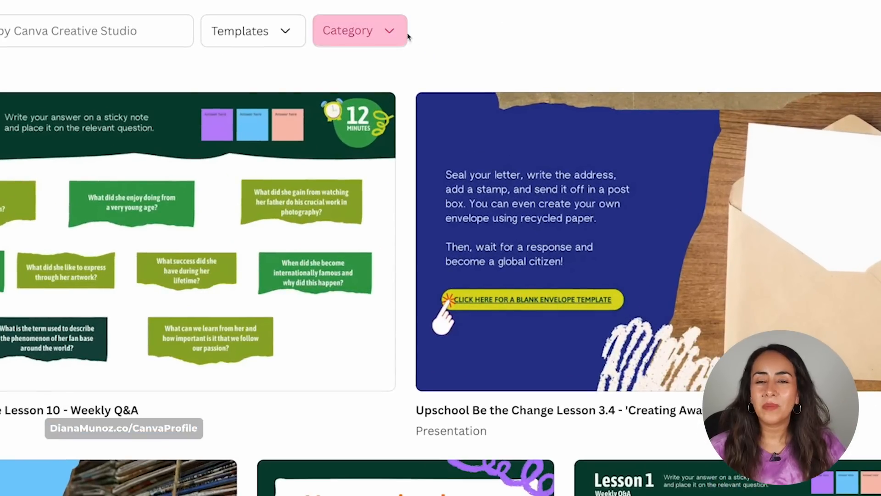
left_click(391, 36)
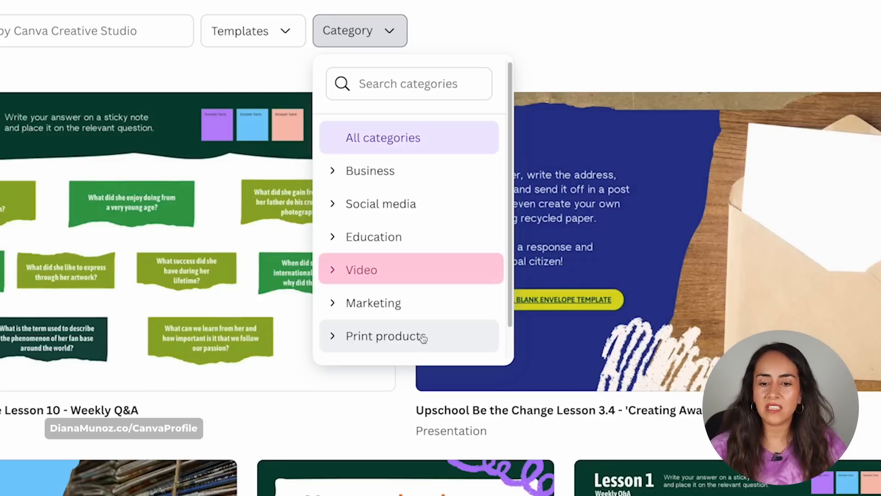
left_click(330, 270)
scroll(406, 275, "down", 3)
scroll(407, 271, "down", 2)
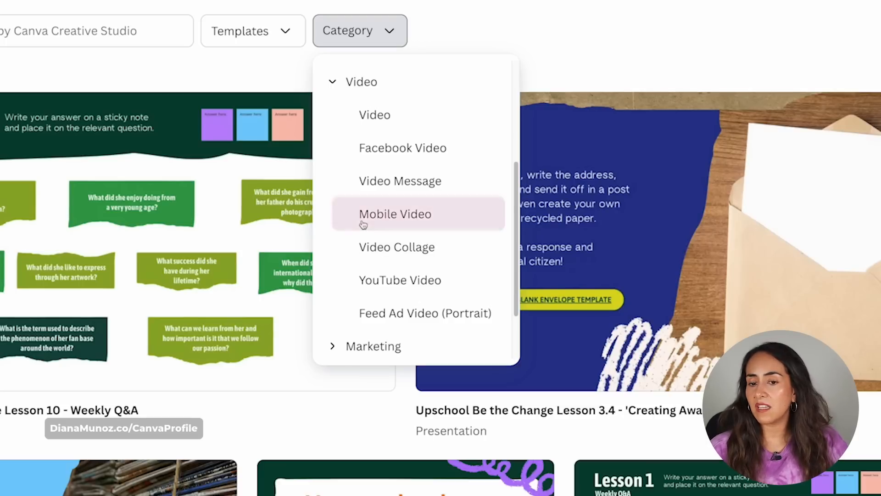
left_click(440, 216)
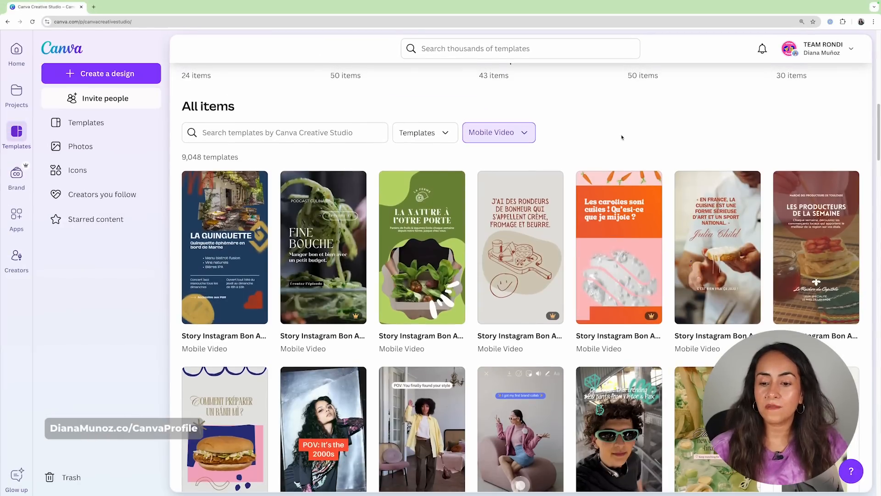
scroll(614, 134, "up", 5)
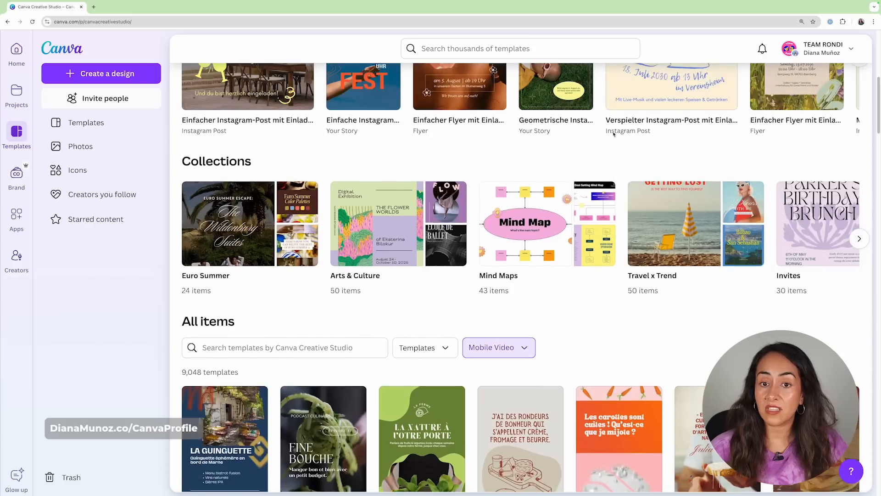
scroll(613, 134, "down", 5)
scroll(612, 136, "down", 2)
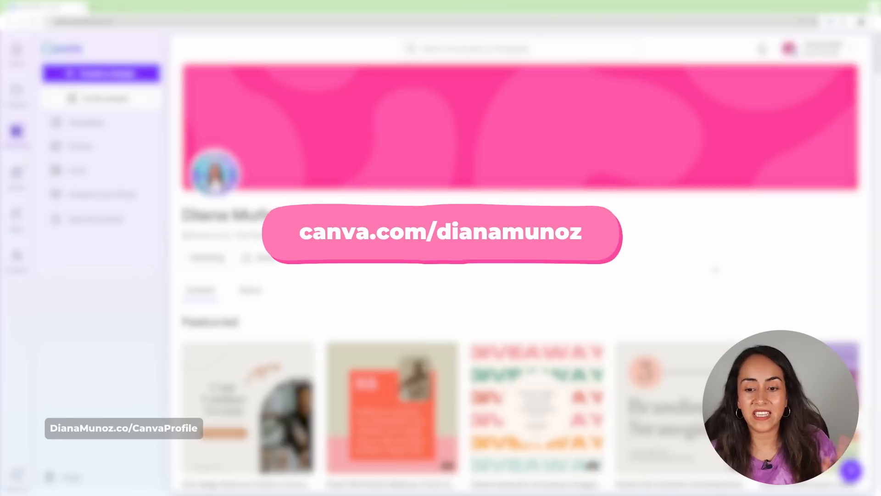
Filter the creator's own profile templates by the Video category's Mobile Video subcategory.
scroll(657, 270, "down", 10)
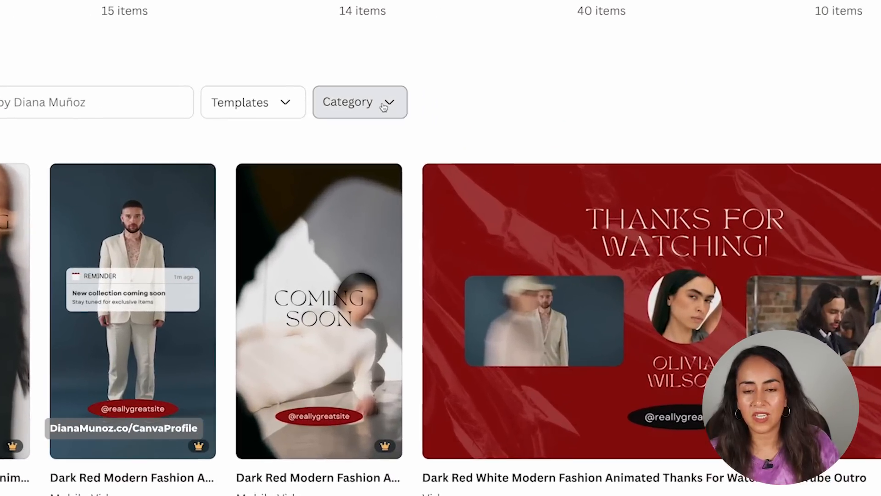
left_click(383, 107)
left_click(410, 340)
scroll(413, 275, "down", 3)
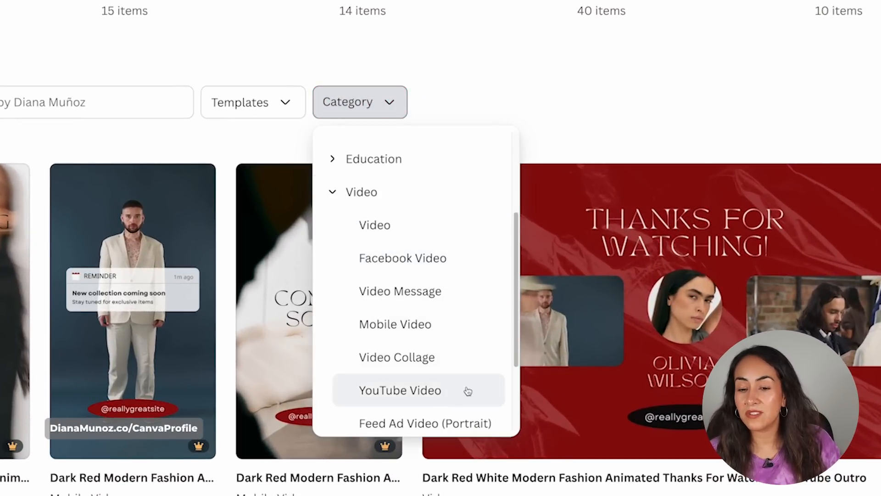
left_click(423, 333)
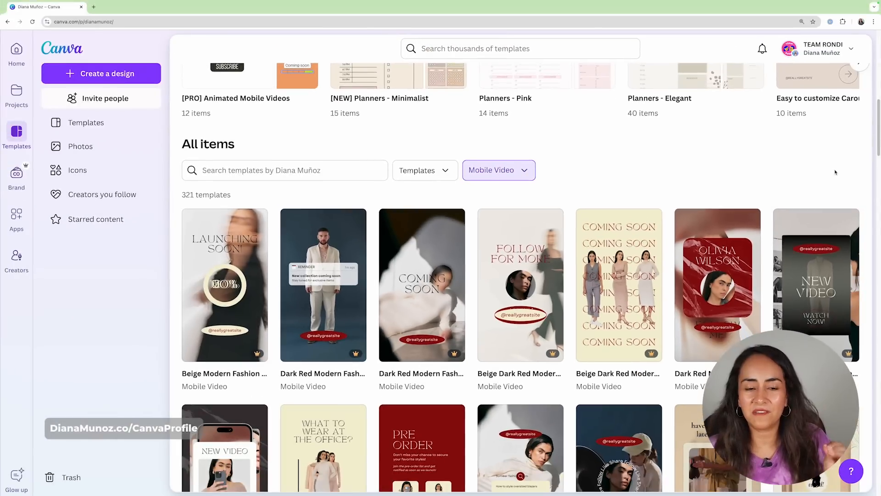
Preview the pages of the Beige Dark Red Modern Fashion Animated Coming Soon template and close the preview.
scroll(835, 173, "down", 3)
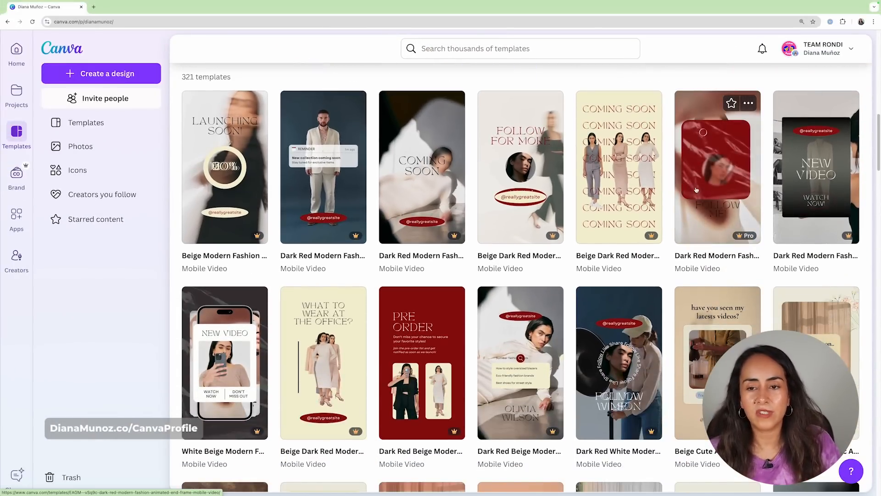
left_click(624, 169)
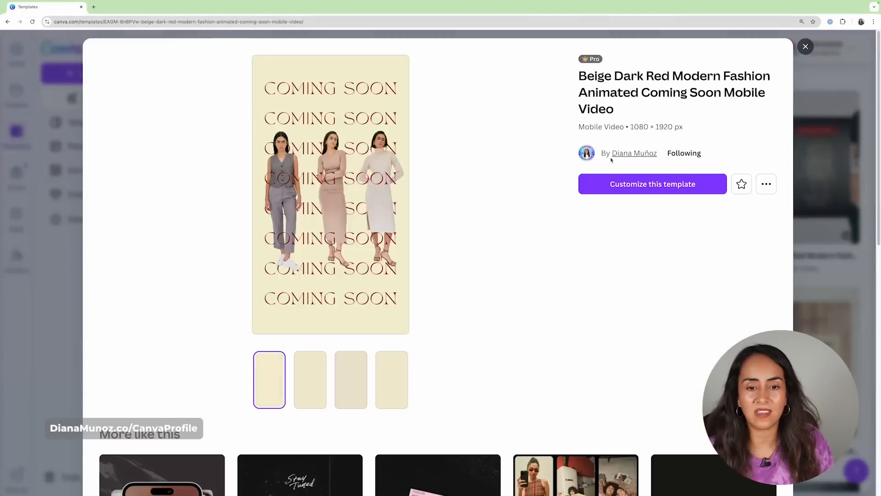
left_click(315, 389)
left_click(351, 384)
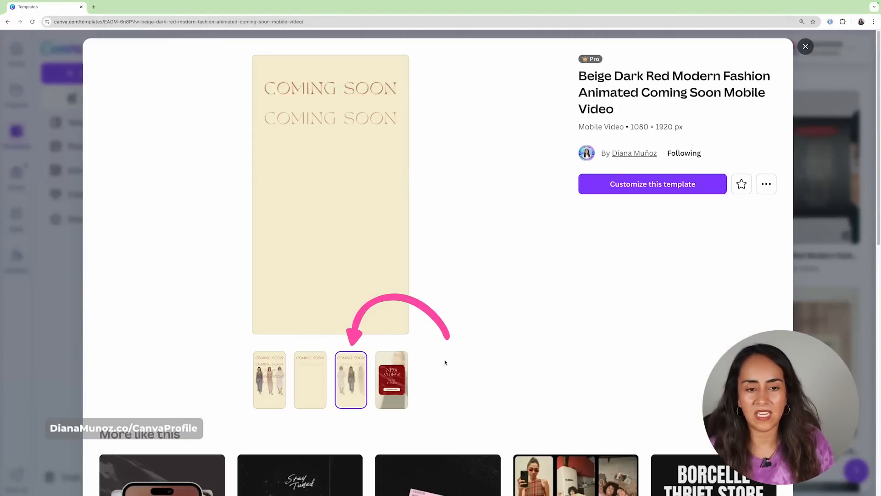
left_click(805, 46)
Open the preview of the Beige Cute Aesthetic Animated Wellness Search Bar Mobile Video template.
scroll(520, 276, "down", 5)
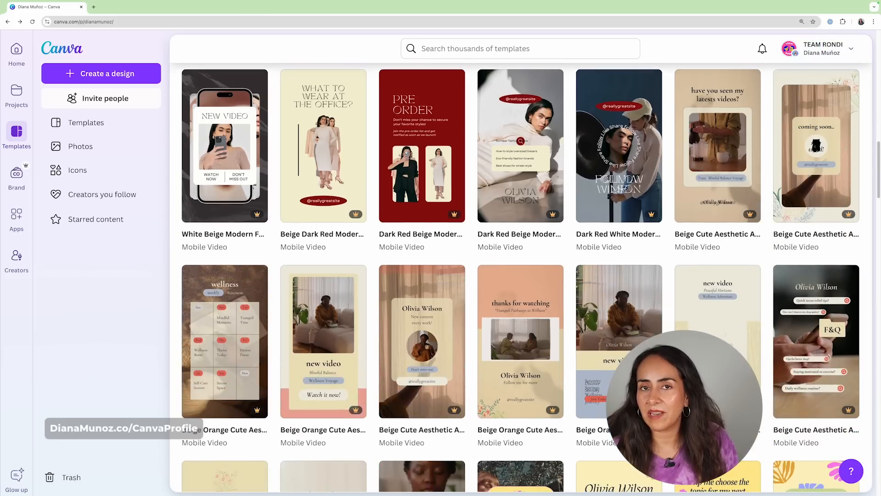
scroll(521, 275, "down", 2)
left_click(816, 298)
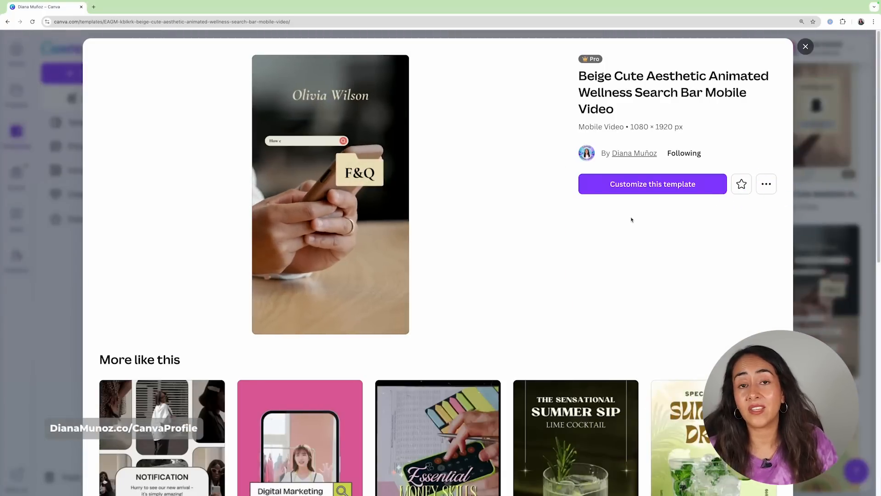